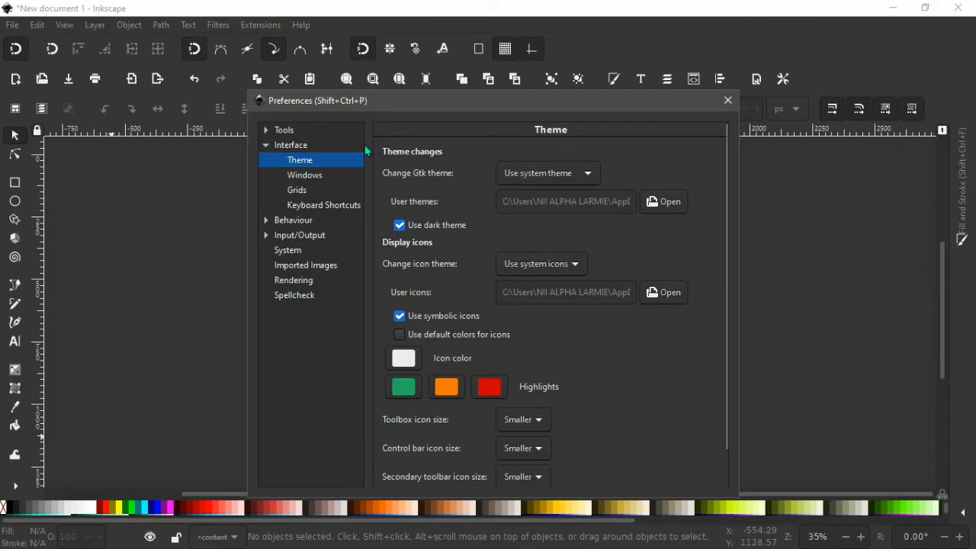
Step: Review the tool categories and interface theme settings in the preferences without changing anything
{"action": "left_click", "coordinate": [267, 131]}
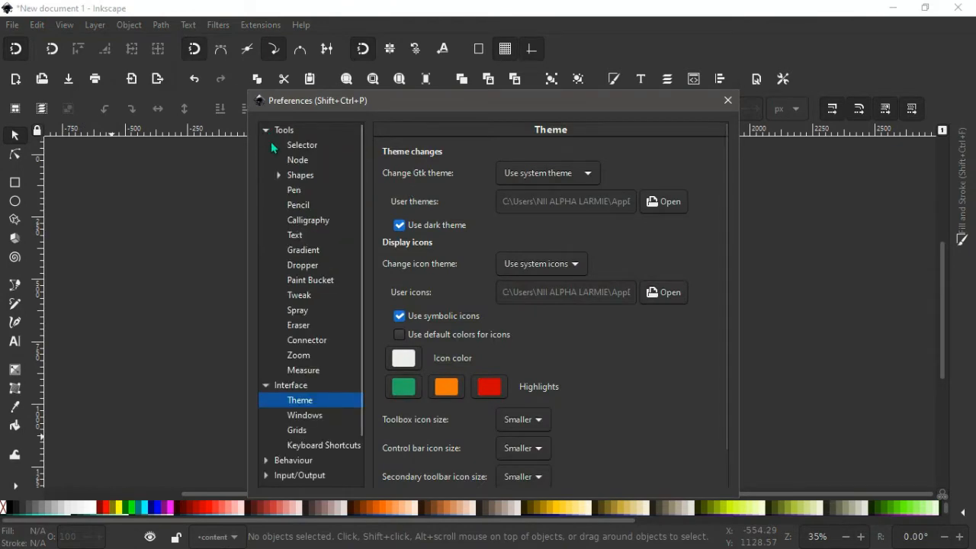
{"action": "left_click", "coordinate": [267, 131]}
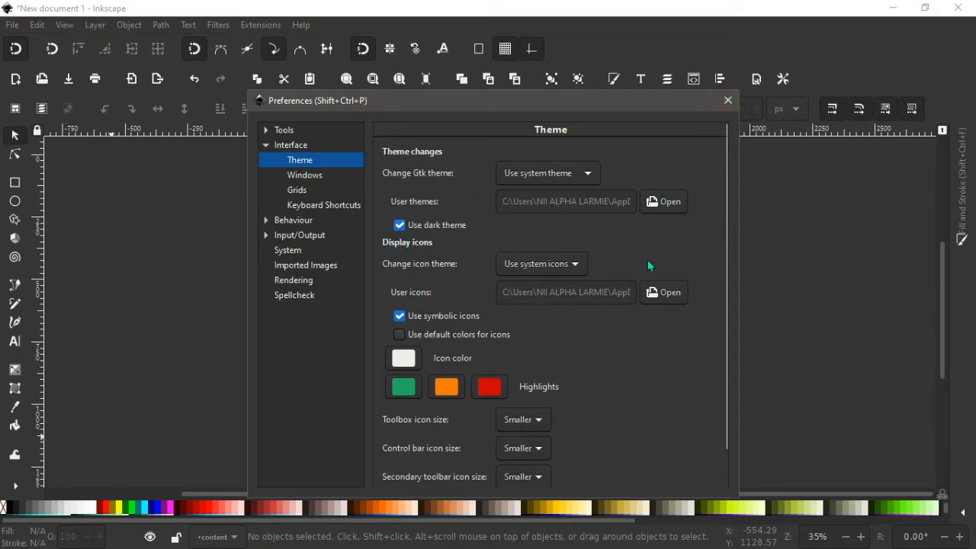
{"action": "scroll", "coordinate": [649, 265], "scroll_direction": "down", "scroll_amount": 1}
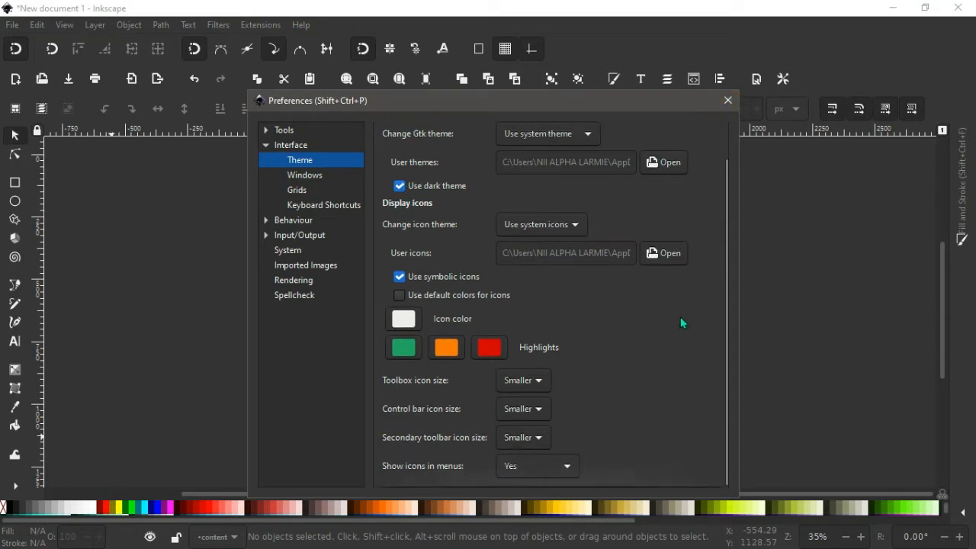
{"action": "left_click", "coordinate": [729, 102]}
Step: Inspect the document's page properties, including the background colour options, and leave them as they are
{"action": "left_click", "coordinate": [12, 24]}
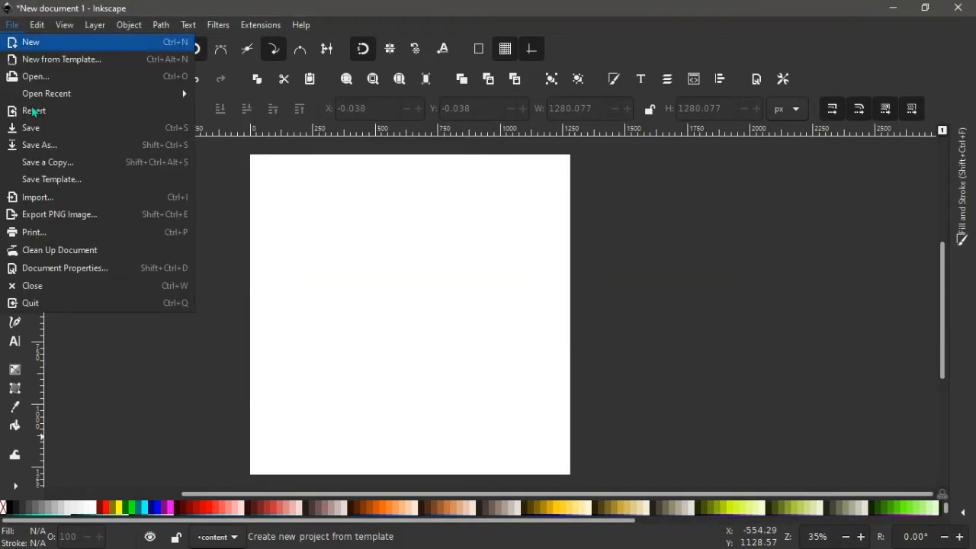
{"action": "left_click", "coordinate": [64, 267]}
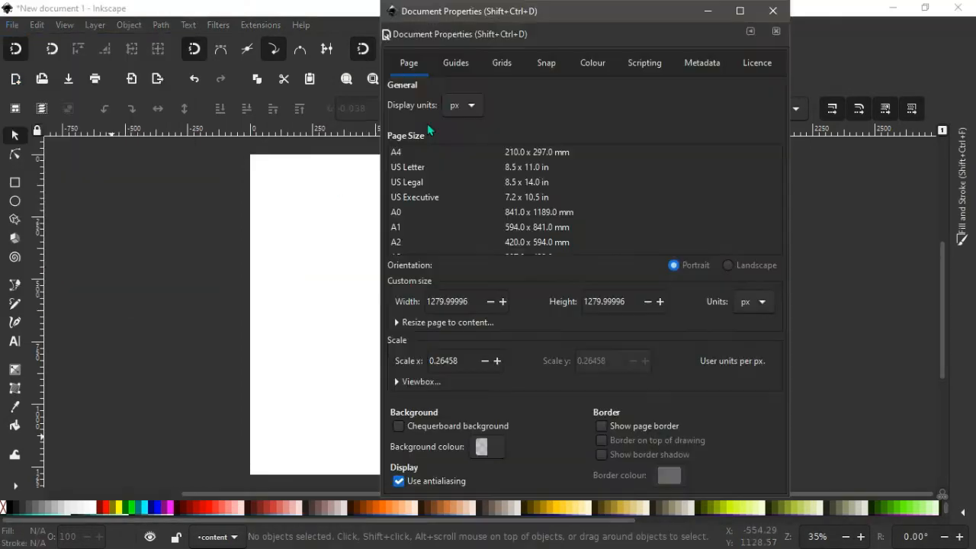
{"action": "left_click_drag", "start_coordinate": [560, 16], "coordinate": [510, 35]}
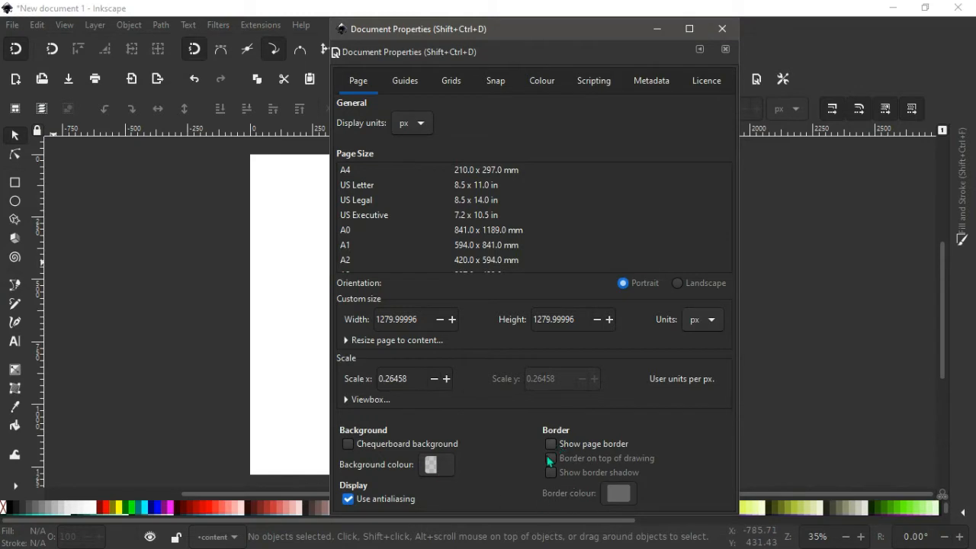
{"action": "left_click", "coordinate": [446, 470]}
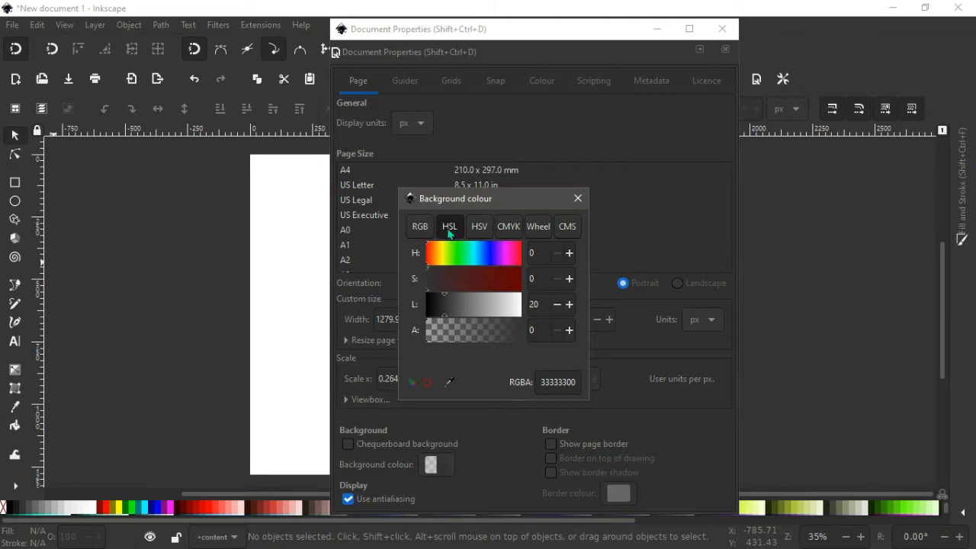
{"action": "left_click", "coordinate": [578, 200]}
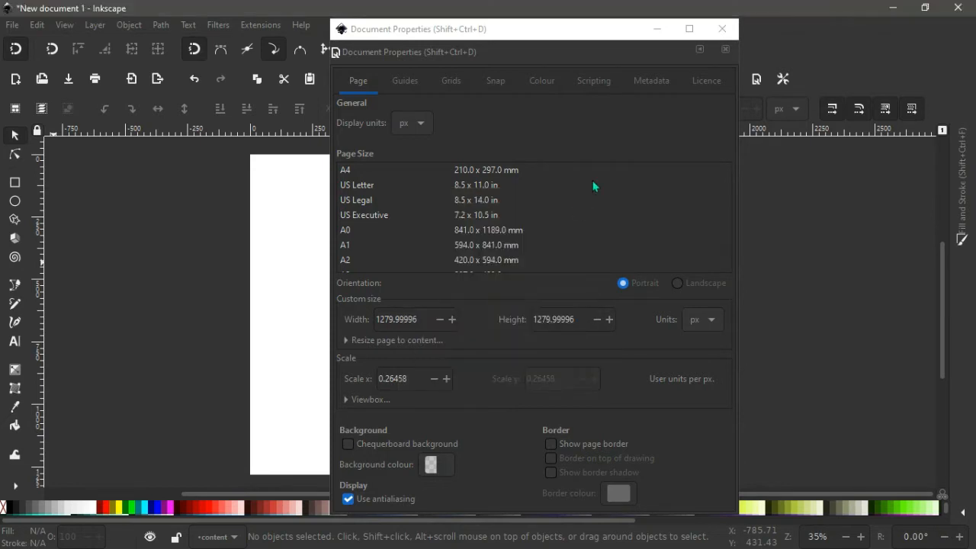
{"action": "left_click", "coordinate": [722, 29]}
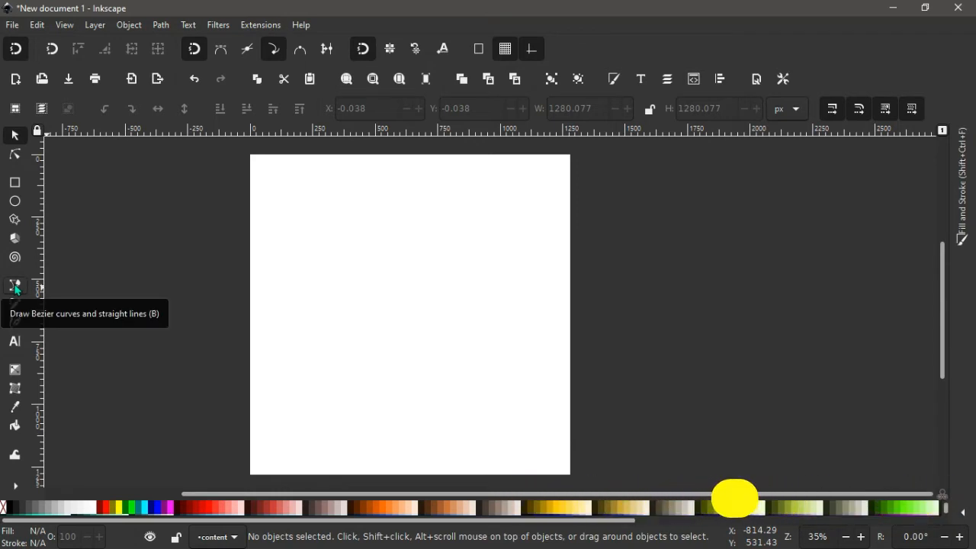
Step: Draw a straight horizontal line about 717 px long across the upper part of the page
{"action": "left_click", "coordinate": [14, 287]}
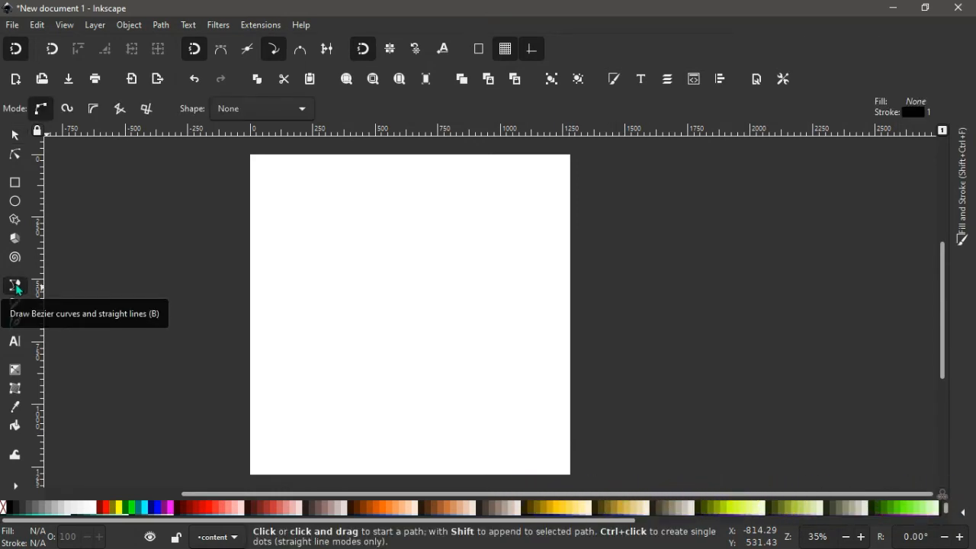
{"action": "left_click", "coordinate": [306, 222]}
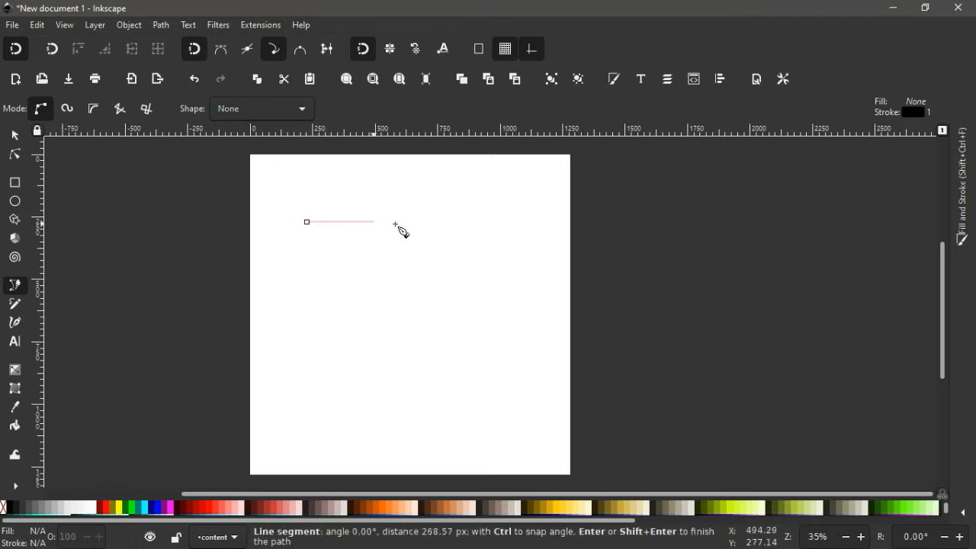
{"action": "left_click", "coordinate": [485, 225]}
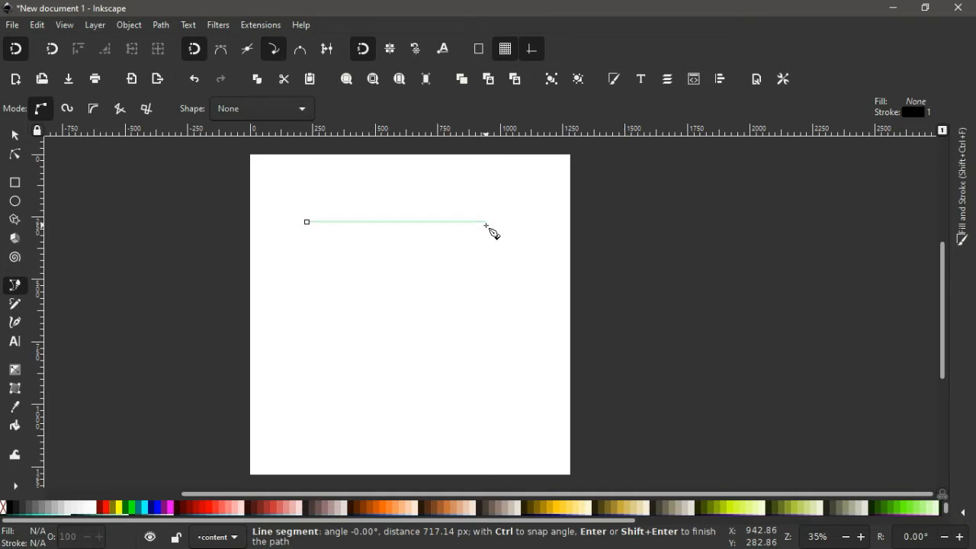
{"action": "key", "text": "Return"}
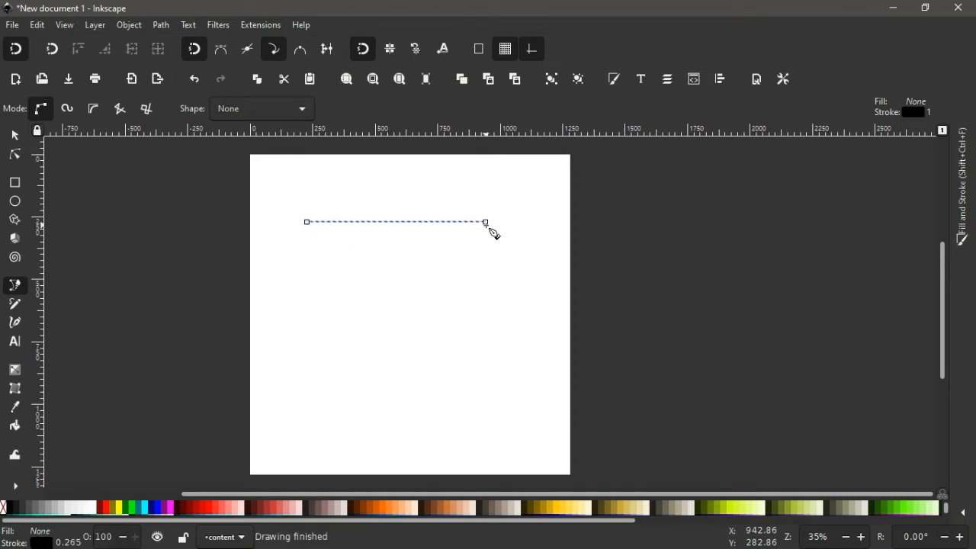
Step: Switch the horizontal line's stroke width unit to px and set the width to 3 px
{"action": "left_click", "coordinate": [15, 137]}
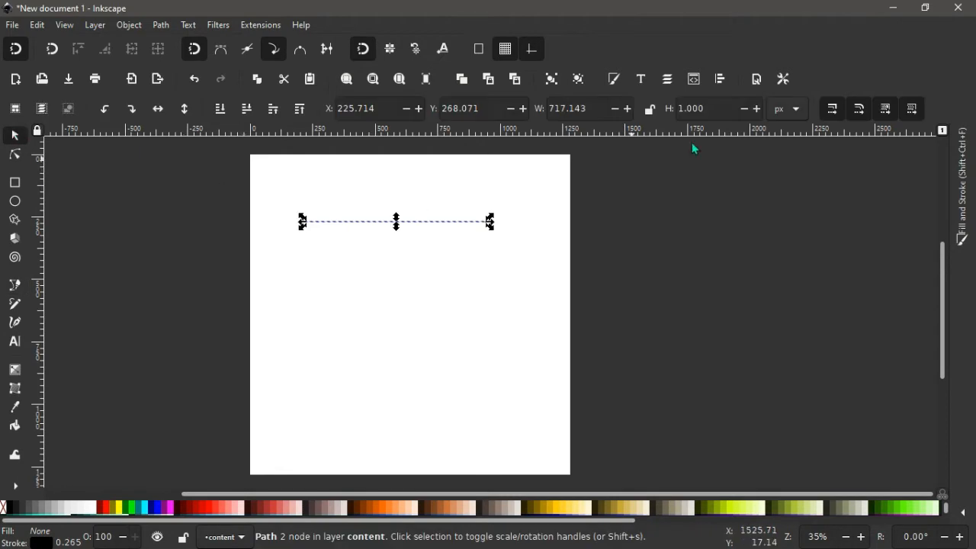
{"action": "left_click", "coordinate": [614, 79]}
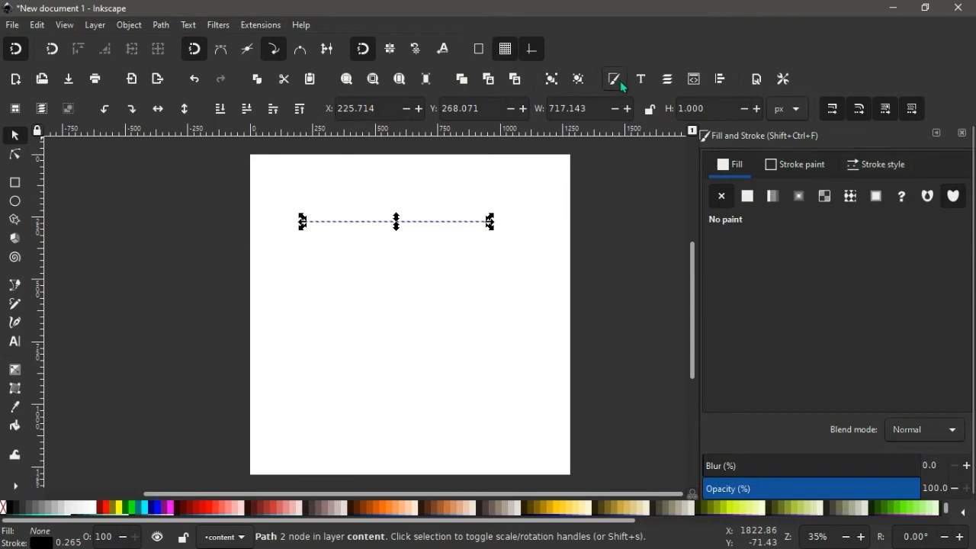
{"action": "left_click", "coordinate": [882, 165]}
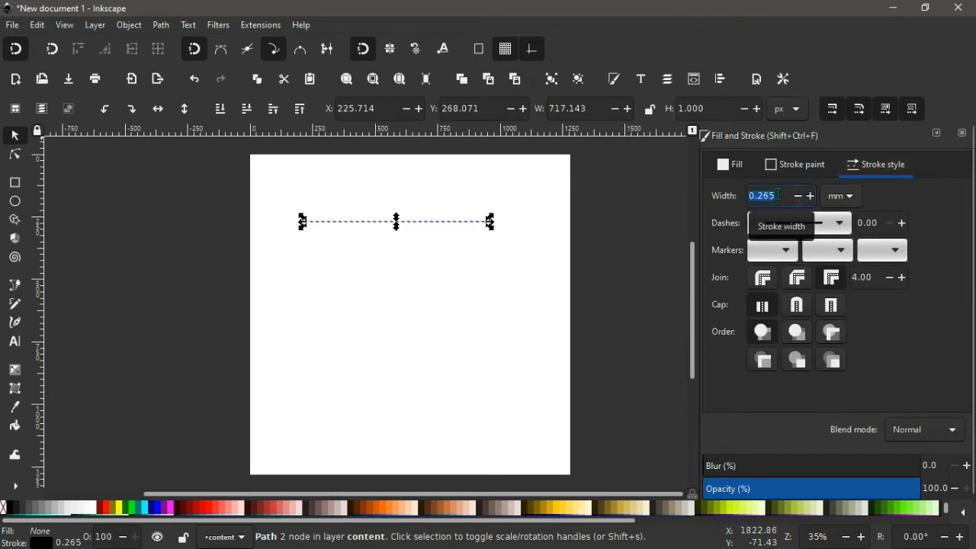
{"action": "left_click", "coordinate": [848, 196]}
{"action": "left_click", "coordinate": [845, 198]}
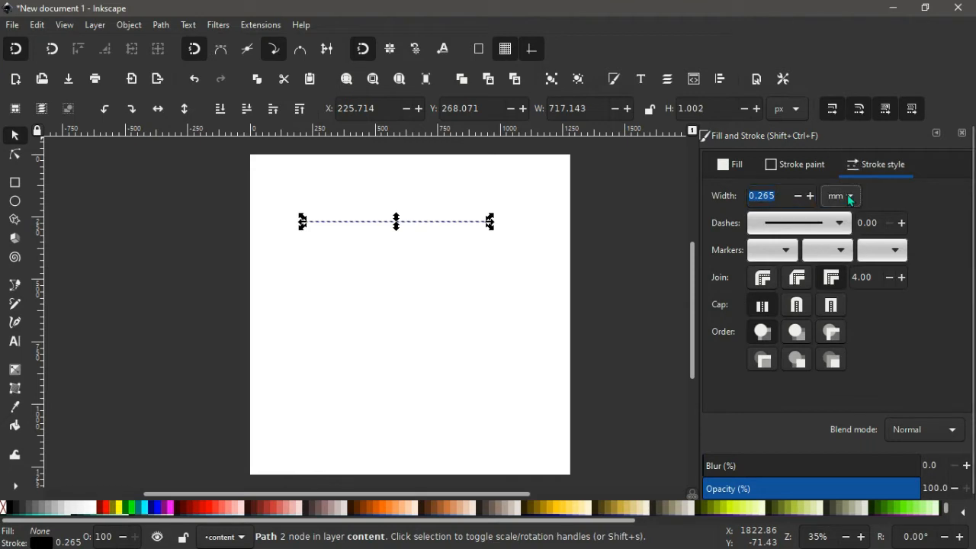
{"action": "left_click", "coordinate": [845, 197]}
{"action": "left_click", "coordinate": [833, 221]}
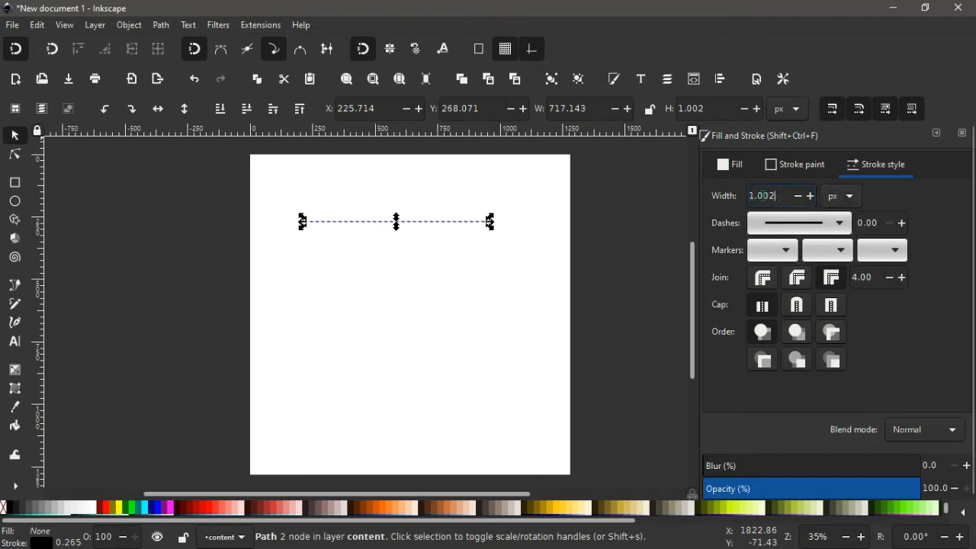
{"action": "type", "text": "3"}
{"action": "key", "text": "Return"}
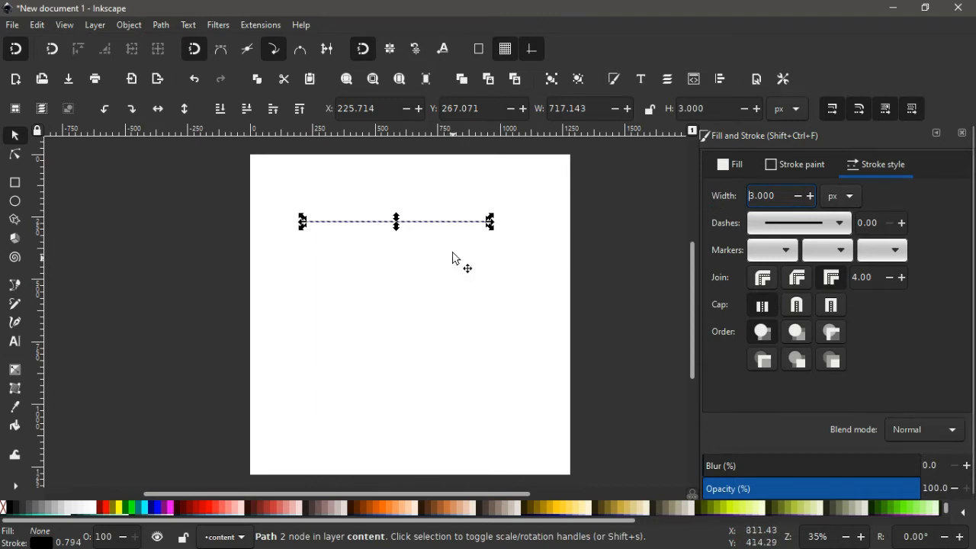
{"action": "left_click", "coordinate": [326, 261]}
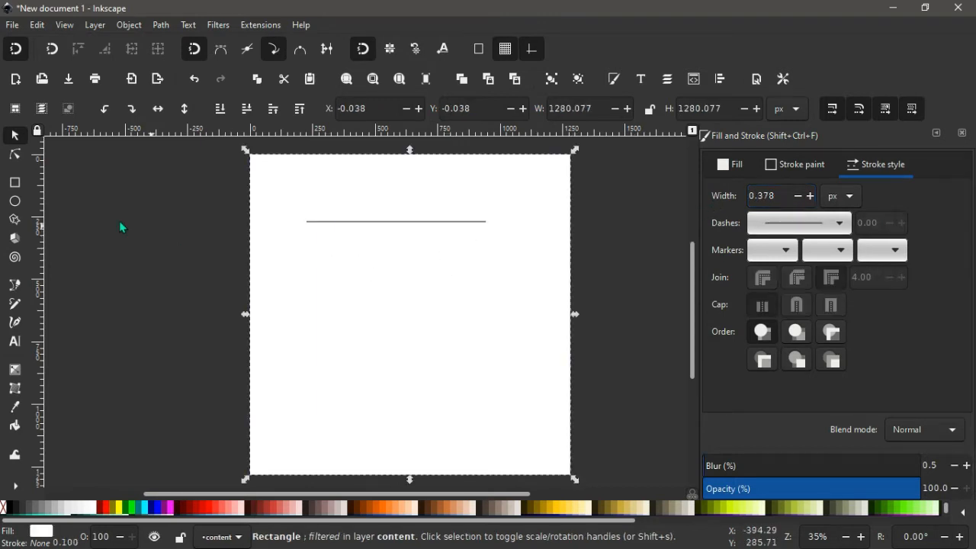
Step: Set the overall width of the horizontal line to 700 px
{"action": "left_click", "coordinate": [15, 286]}
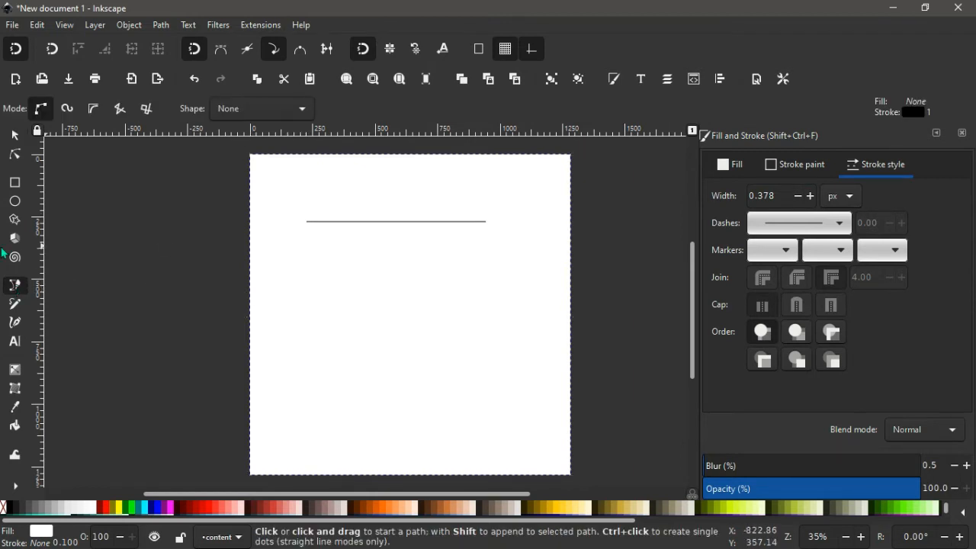
{"action": "left_click", "coordinate": [11, 136]}
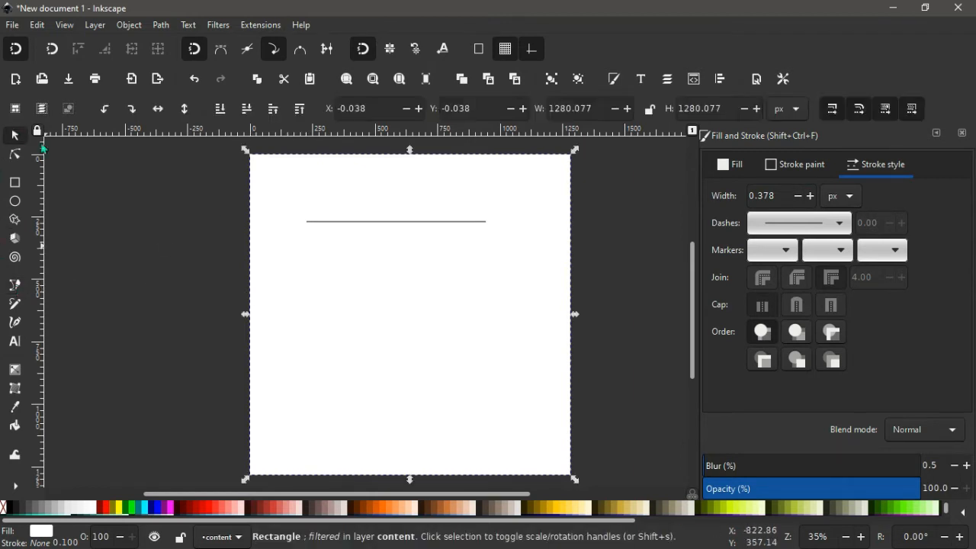
{"action": "left_click", "coordinate": [379, 222]}
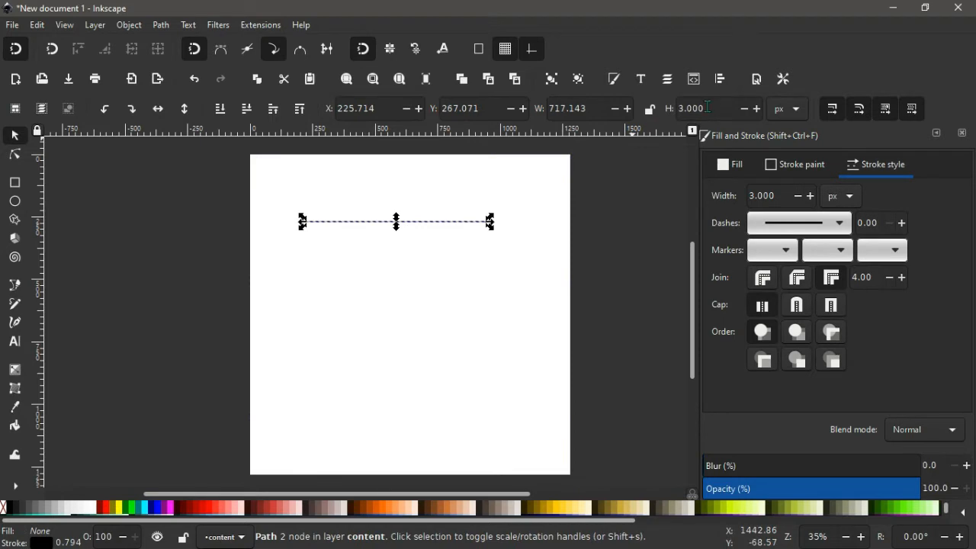
{"action": "left_click_drag", "start_coordinate": [566, 107], "coordinate": [525, 108]}
{"action": "type", "text": "700"}
{"action": "key", "text": "Return"}
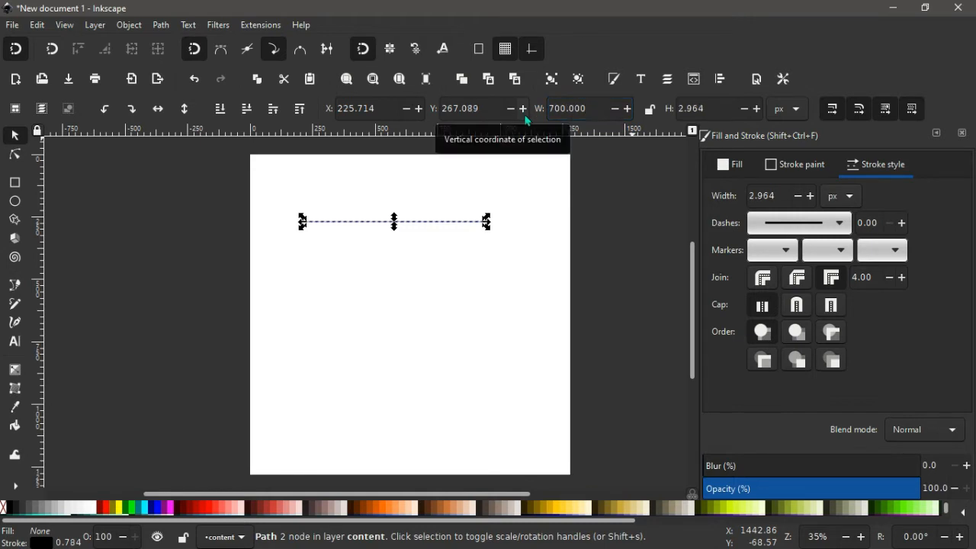
{"action": "left_click", "coordinate": [300, 305]}
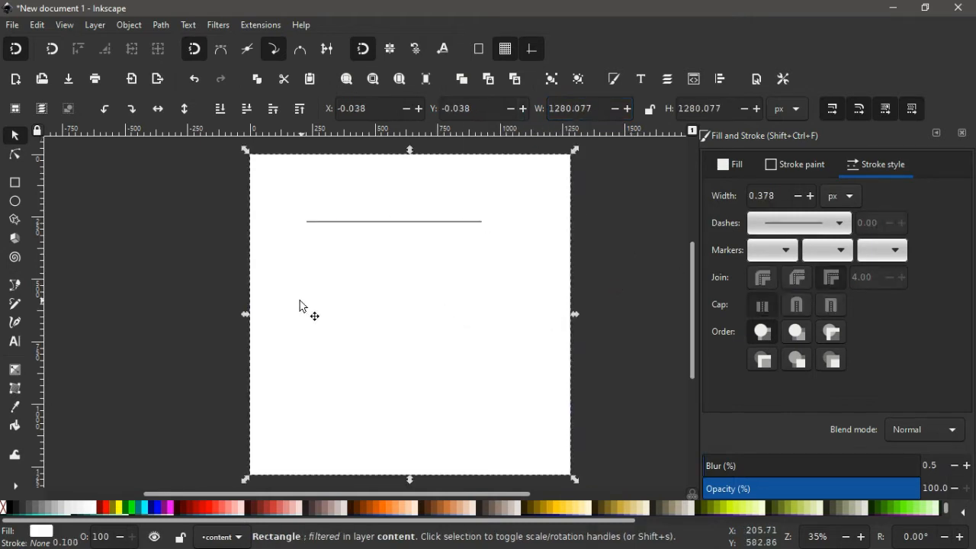
Step: Draw a straight vertical line about 217 px long below the start of the horizontal line
{"action": "left_click", "coordinate": [14, 285]}
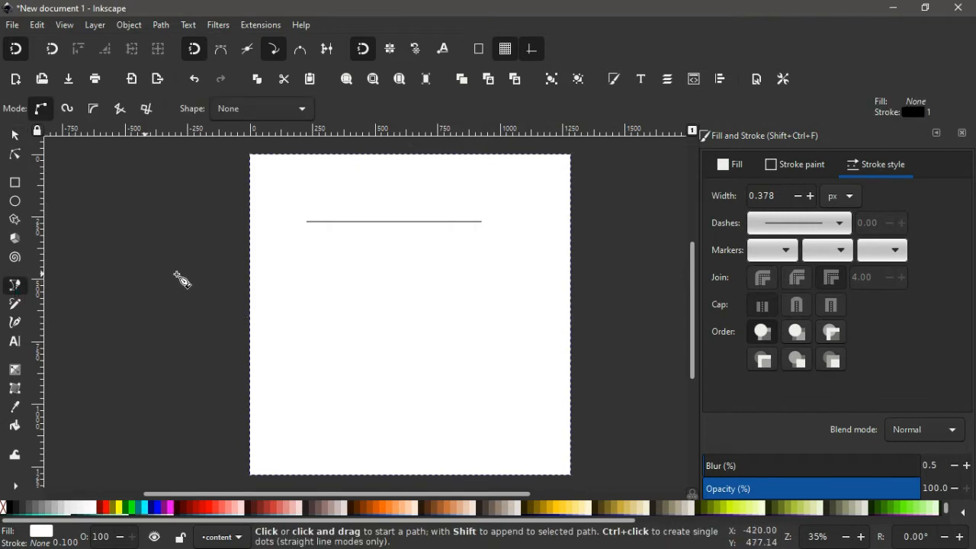
{"action": "left_click", "coordinate": [304, 256]}
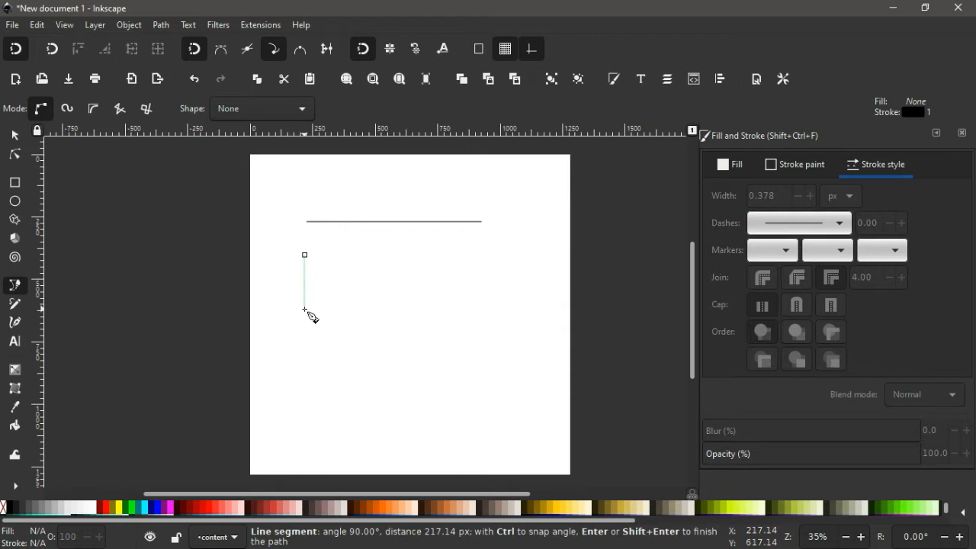
{"action": "double_click", "coordinate": [304, 311]}
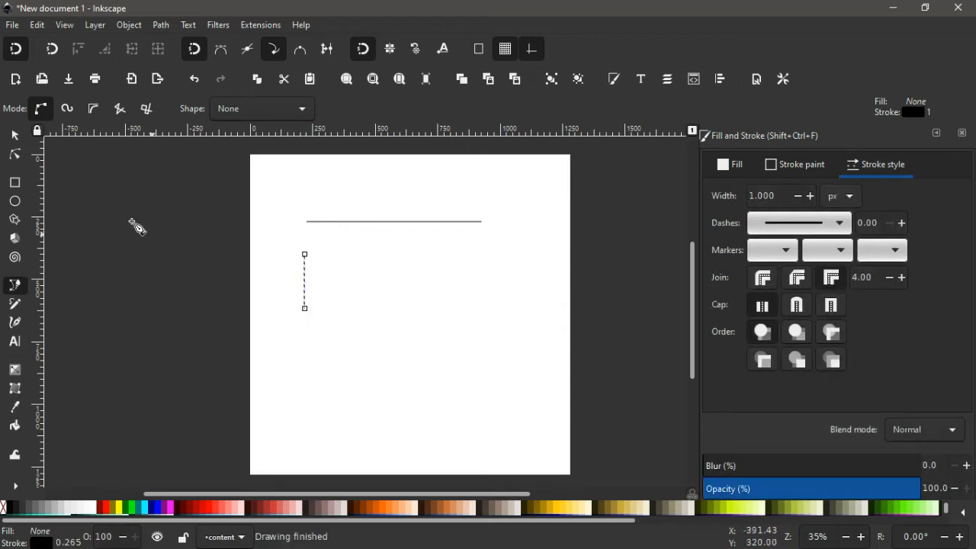
Step: Set the vertical line's stroke width to 3 px
{"action": "left_click", "coordinate": [16, 136]}
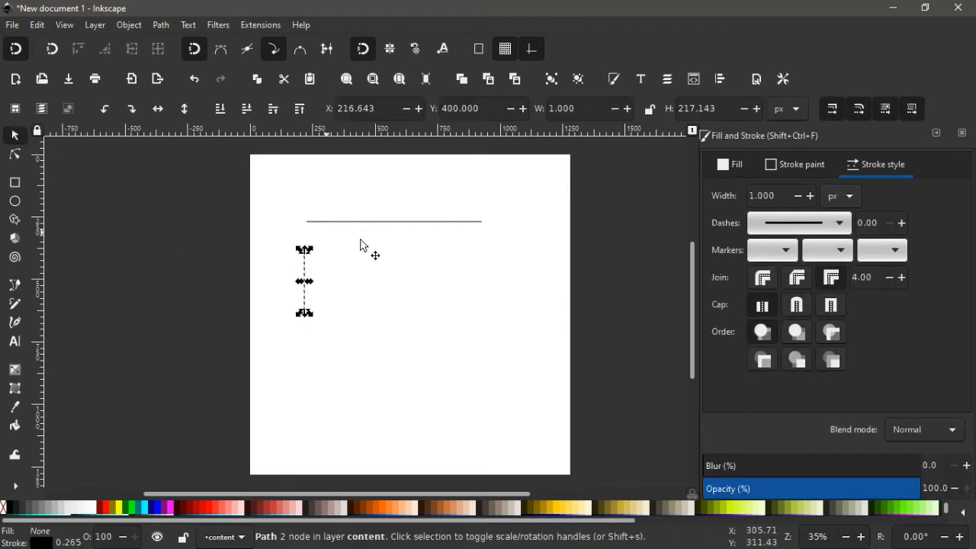
{"action": "left_click", "coordinate": [780, 194]}
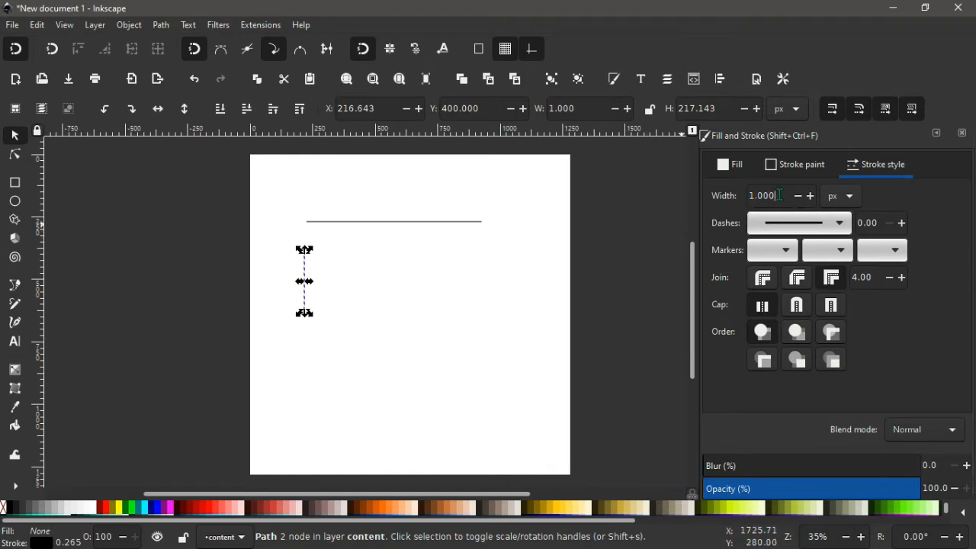
{"action": "left_click_drag", "start_coordinate": [779, 195], "coordinate": [738, 198]}
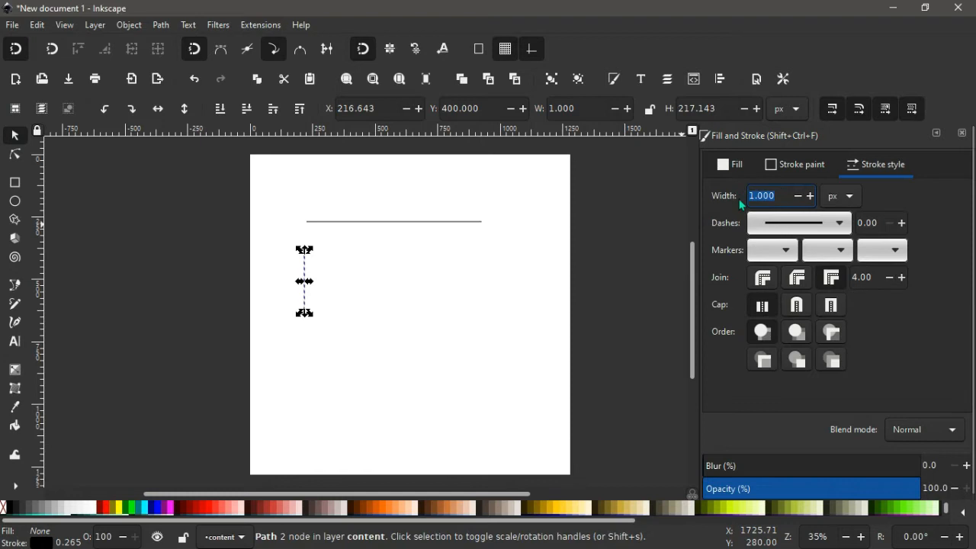
{"action": "type", "text": "3"}
{"action": "key", "text": "Return"}
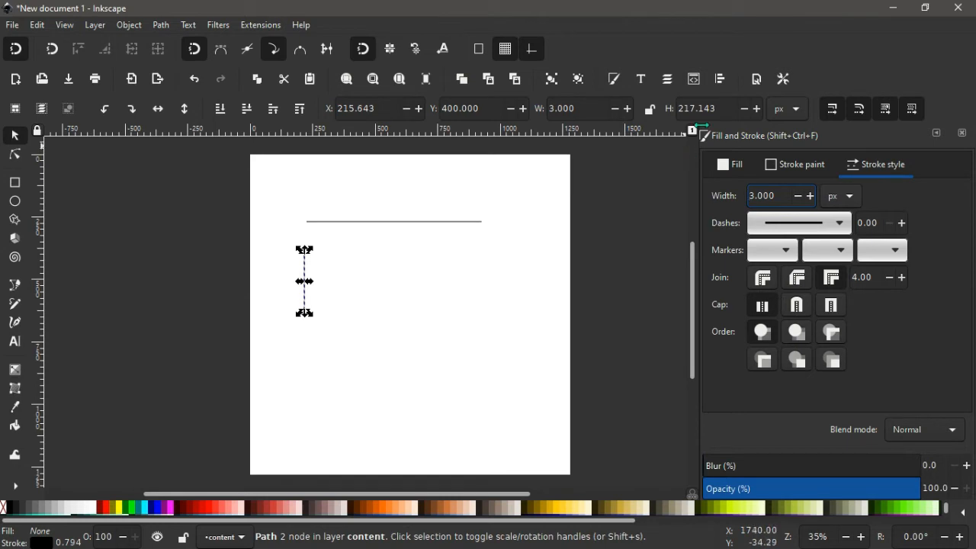
Step: Set the vertical line's height to 100 px and snap its upper end to the left end of the horizontal line
{"action": "left_click_drag", "start_coordinate": [715, 108], "coordinate": [649, 112]}
{"action": "type", "text": "100"}
{"action": "key", "text": "Return"}
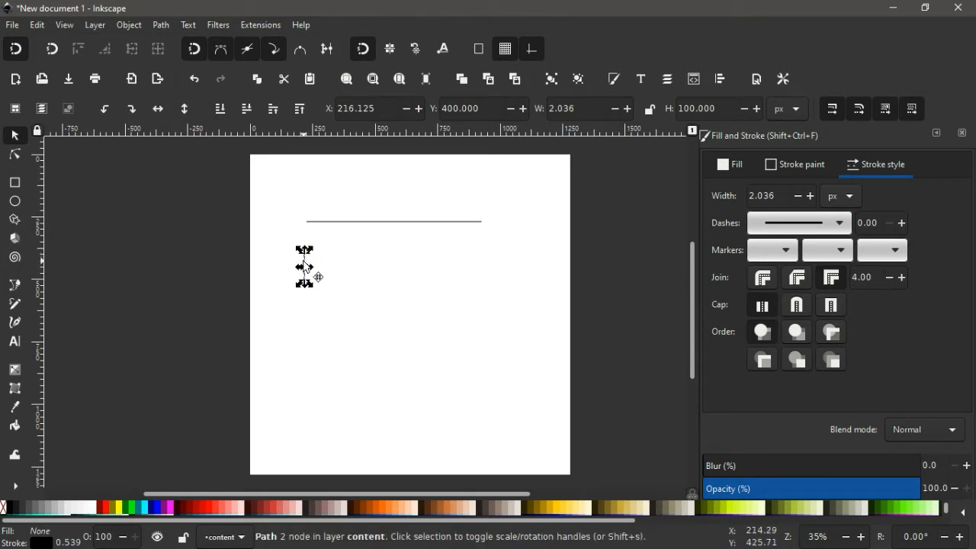
{"action": "left_click_drag", "start_coordinate": [304, 261], "coordinate": [310, 231]}
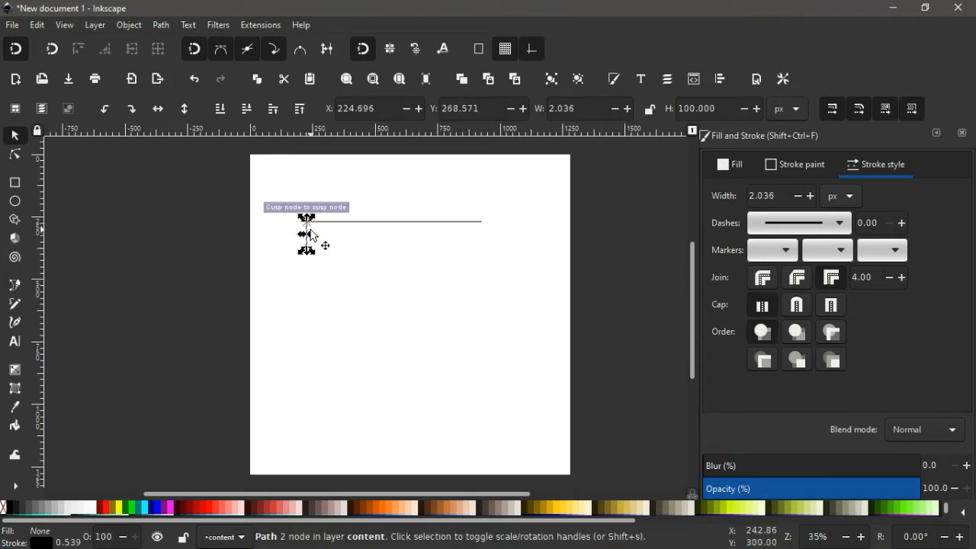
Step: Duplicate the 700 px horizontal line and snap the copy's left end to the lower end of the vertical line
{"action": "left_click", "coordinate": [387, 222]}
{"action": "right_click", "coordinate": [385, 226]}
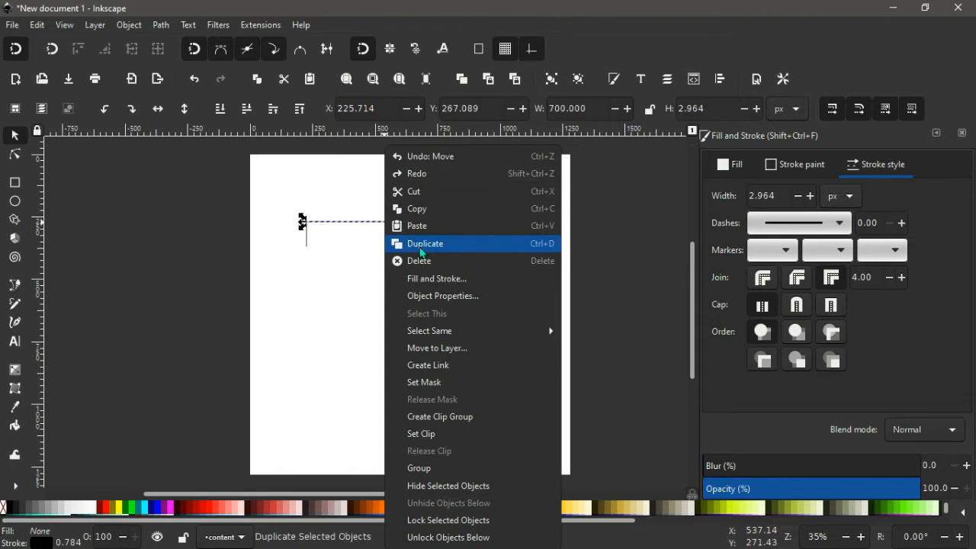
{"action": "left_click", "coordinate": [420, 244]}
{"action": "left_click_drag", "start_coordinate": [387, 227], "coordinate": [379, 248]}
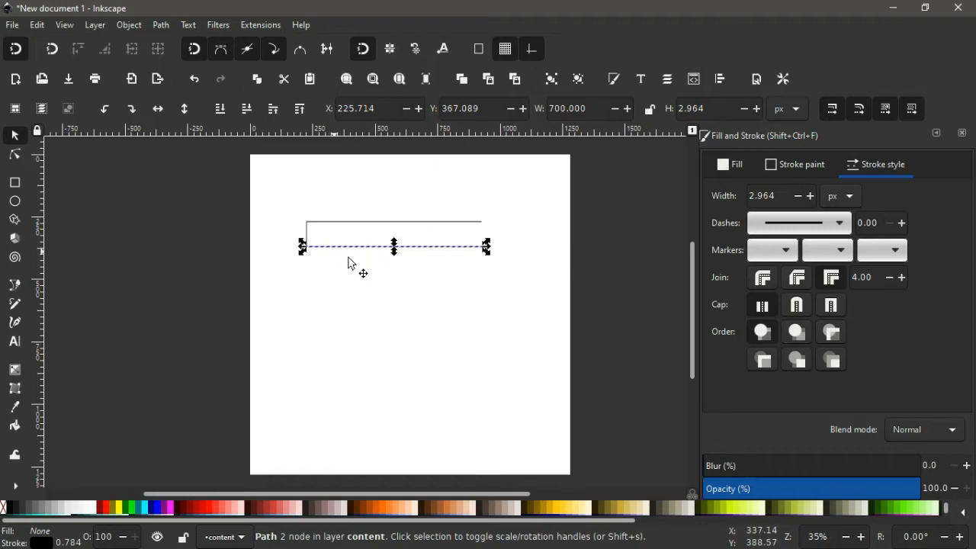
Step: Duplicate the vertical line, snap the copy below the left end of the second horizontal line, and set its height to 75 px
{"action": "scroll", "coordinate": [364, 268], "scroll_direction": "up", "scroll_amount": 2, "text": "ctrl"}
{"action": "scroll", "coordinate": [362, 267], "scroll_direction": "up", "scroll_amount": 2}
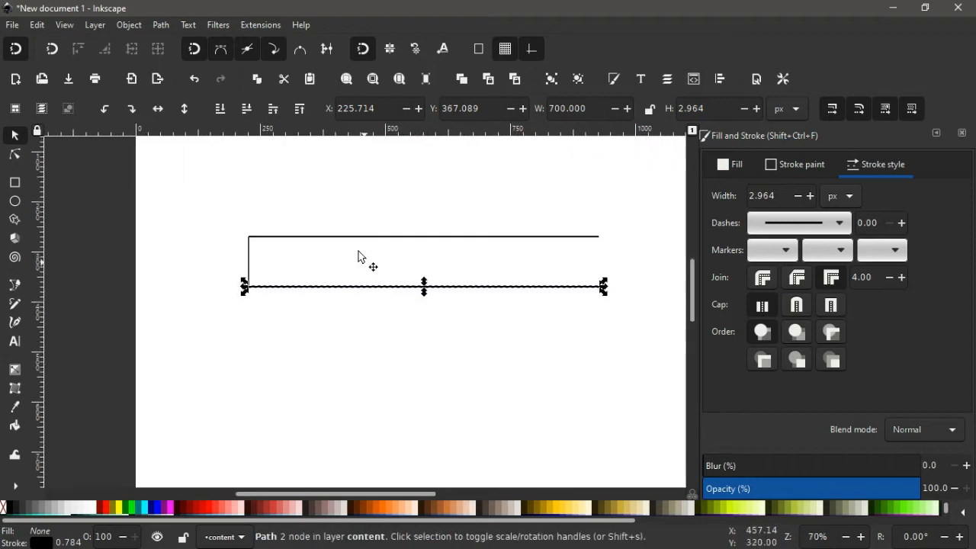
{"action": "left_click", "coordinate": [248, 263]}
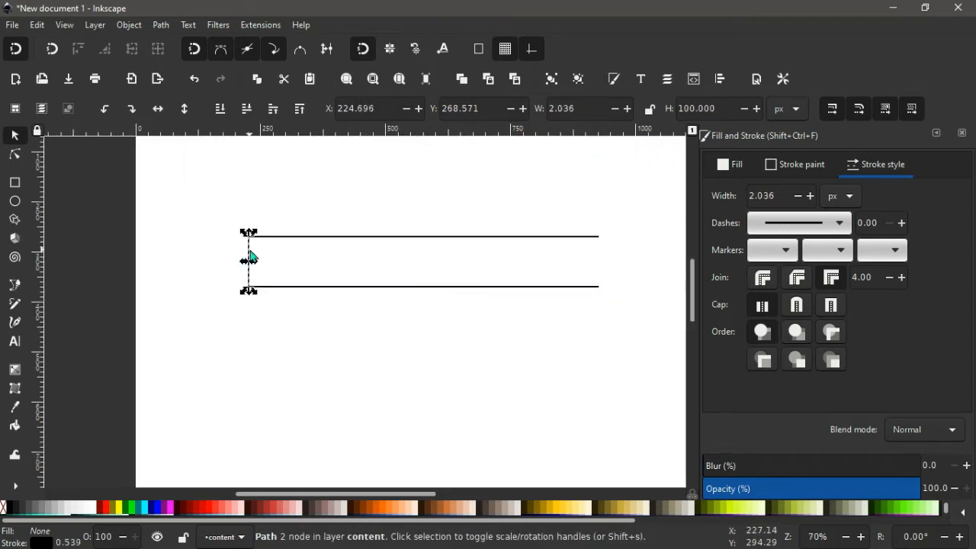
{"action": "right_click", "coordinate": [250, 257]}
{"action": "left_click", "coordinate": [287, 254]}
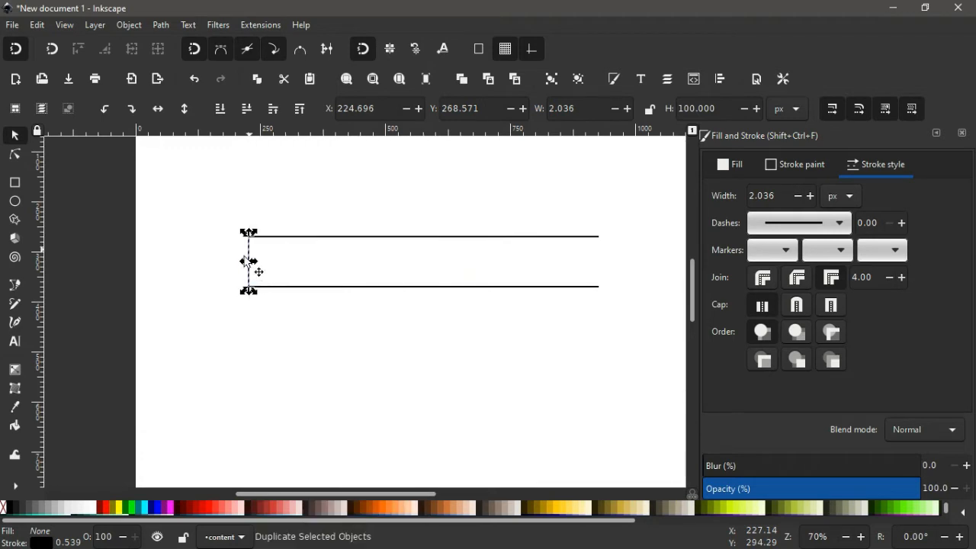
{"action": "left_click_drag", "start_coordinate": [252, 264], "coordinate": [247, 308]}
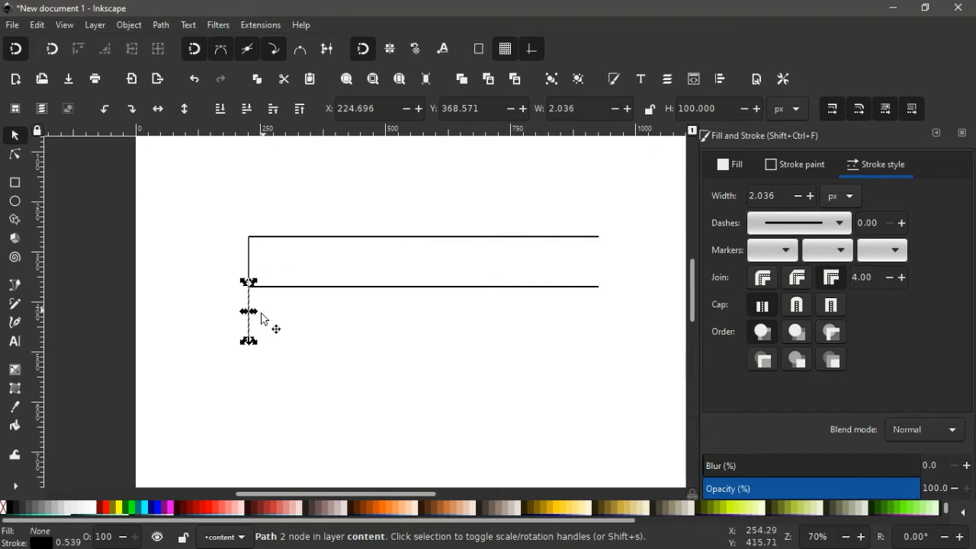
{"action": "left_click_drag", "start_coordinate": [717, 108], "coordinate": [657, 112]}
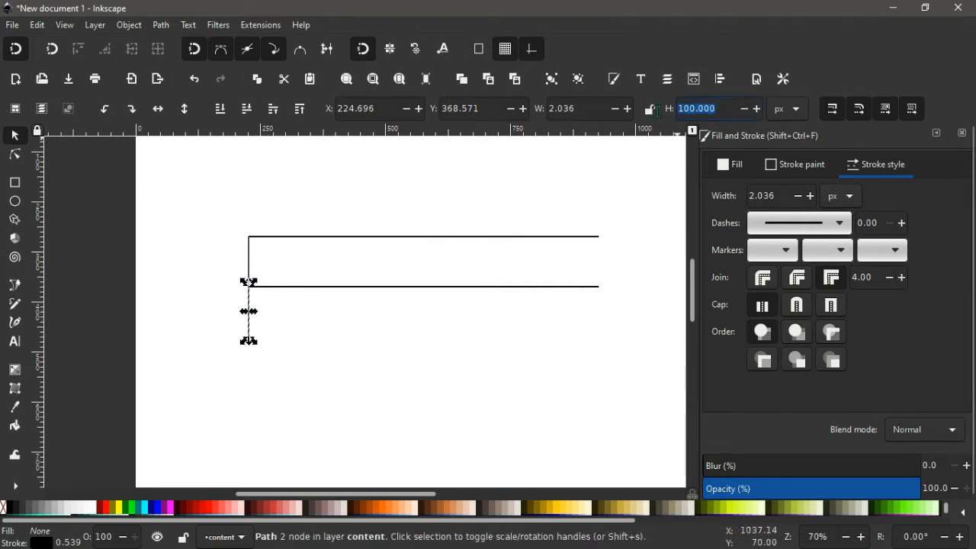
{"action": "type", "text": "75"}
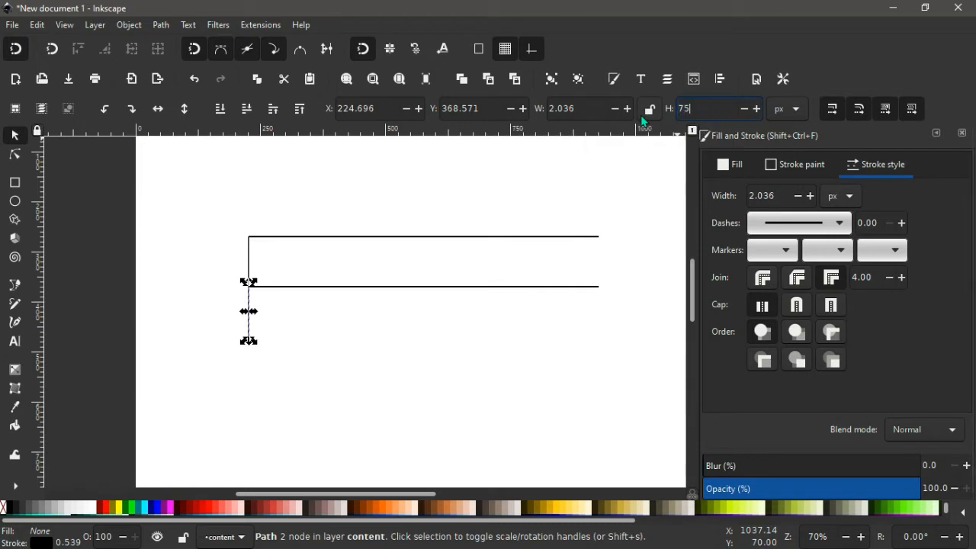
{"action": "key", "text": "Return"}
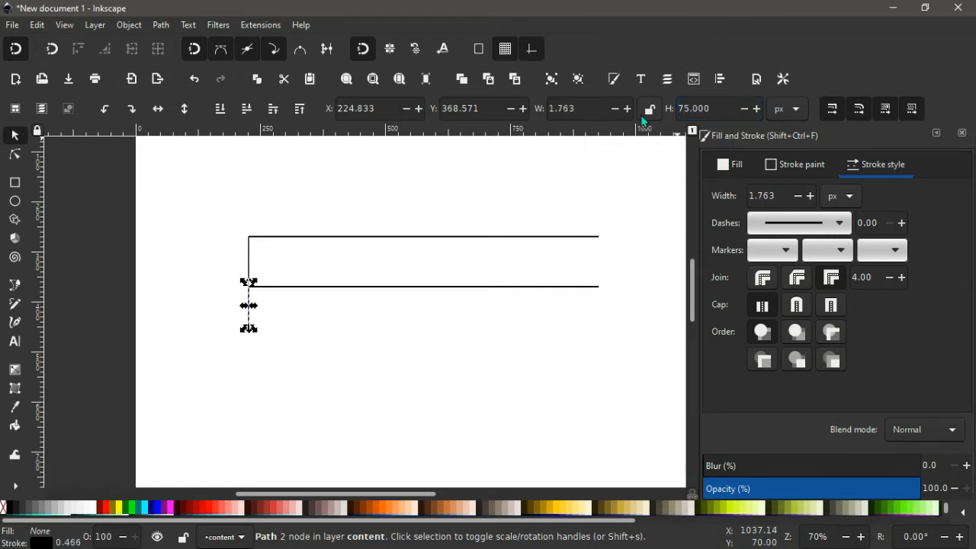
Step: Duplicate the second horizontal line and snap the copy to the lower end of the 75 px vertical line
{"action": "left_click", "coordinate": [371, 288]}
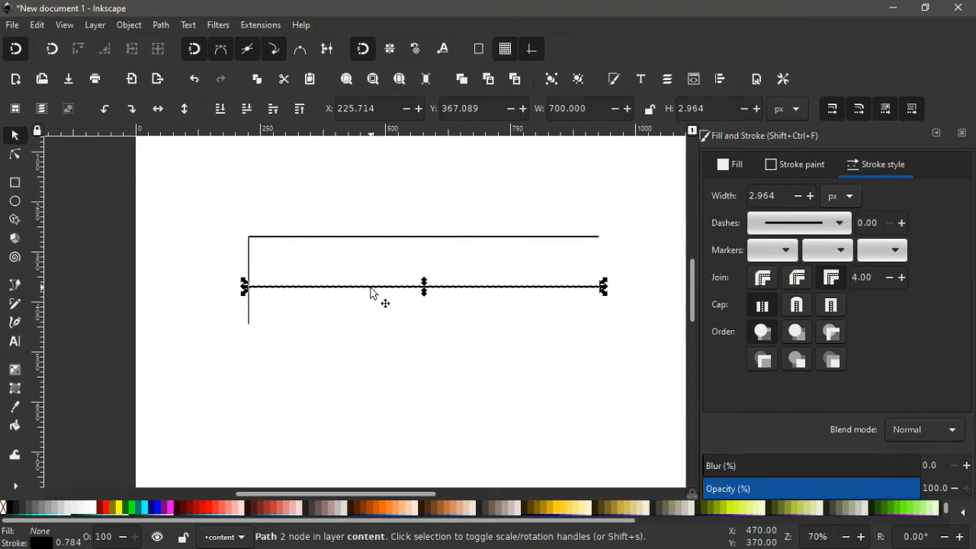
{"action": "right_click", "coordinate": [371, 293]}
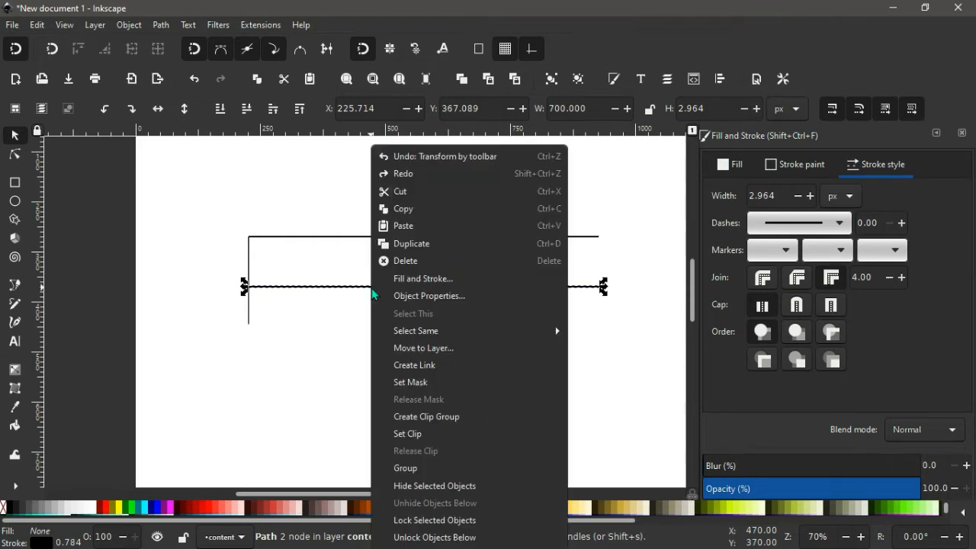
{"action": "left_click", "coordinate": [401, 243]}
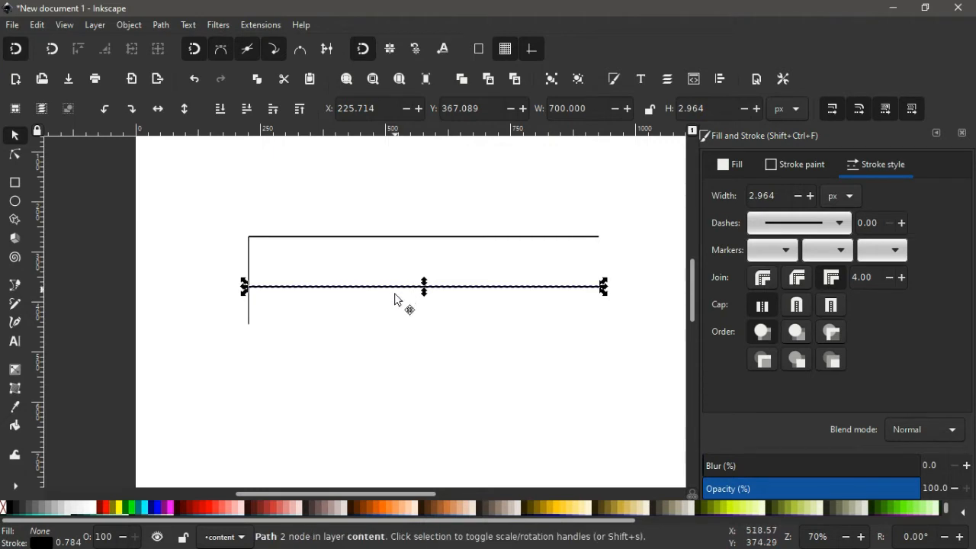
{"action": "left_click_drag", "start_coordinate": [395, 288], "coordinate": [392, 322]}
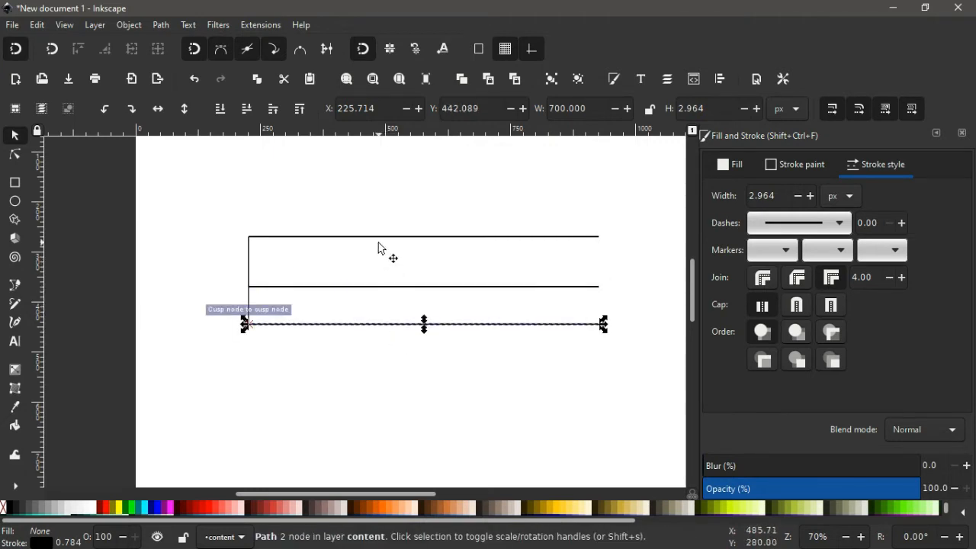
Step: Move the 100 px vertical line below the third horizontal line's left end and snap a duplicate of that horizontal line to its lower end
{"action": "left_click", "coordinate": [247, 256]}
{"action": "left_click_drag", "start_coordinate": [247, 256], "coordinate": [249, 361]}
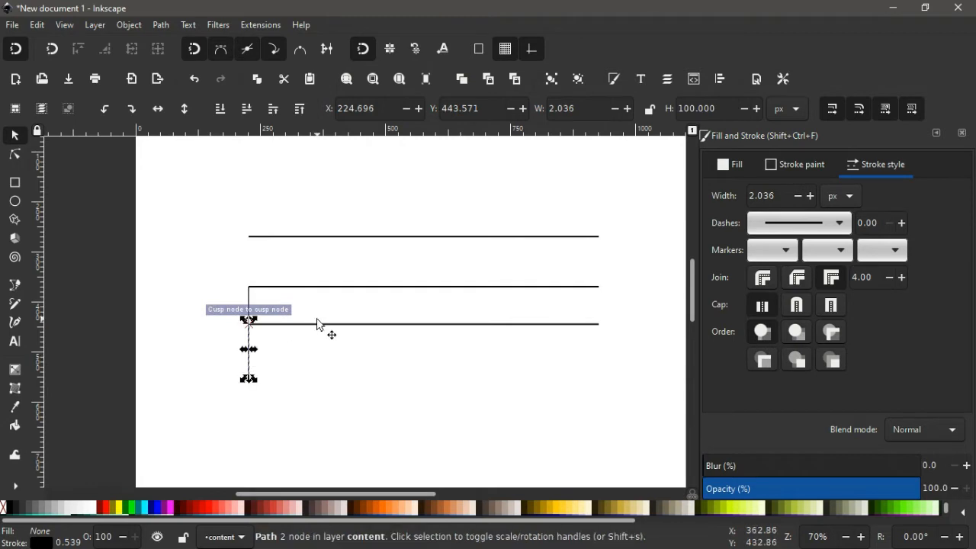
{"action": "left_click", "coordinate": [316, 327]}
{"action": "right_click", "coordinate": [317, 329]}
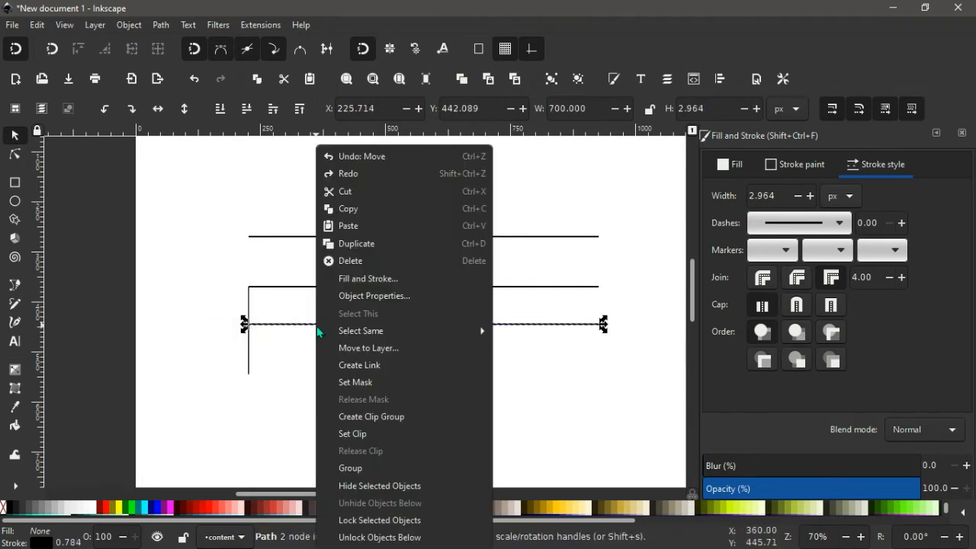
{"action": "left_click", "coordinate": [351, 246]}
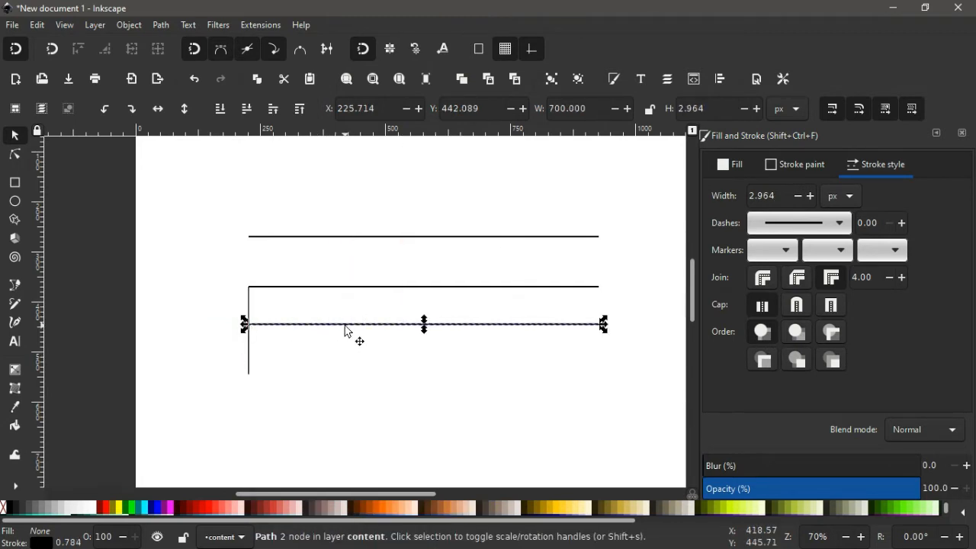
{"action": "left_click_drag", "start_coordinate": [344, 331], "coordinate": [343, 380]}
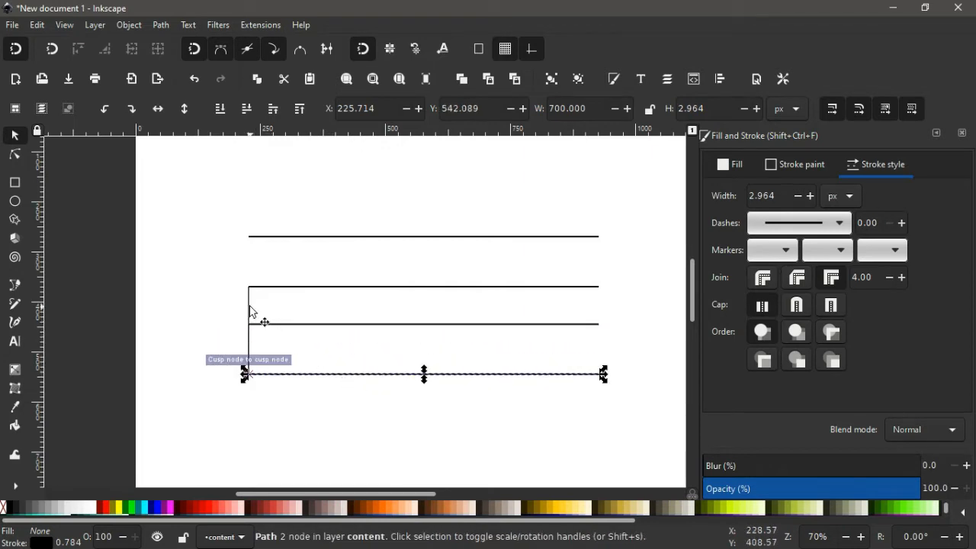
Step: Move the 75 px vertical line below the fourth horizontal line's left end and snap a duplicate of that horizontal line to its lower end
{"action": "left_click", "coordinate": [251, 316]}
{"action": "left_click_drag", "start_coordinate": [250, 312], "coordinate": [250, 393]}
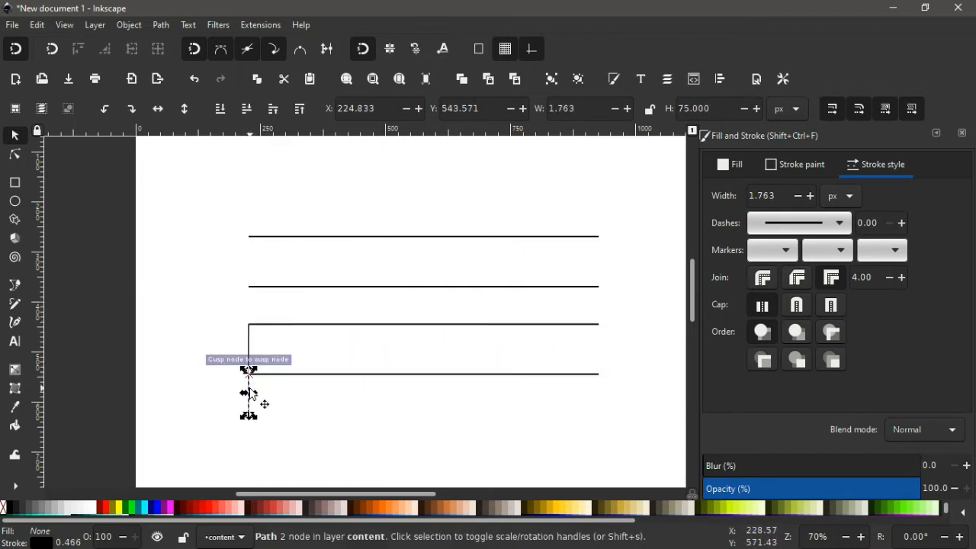
{"action": "left_click", "coordinate": [299, 376]}
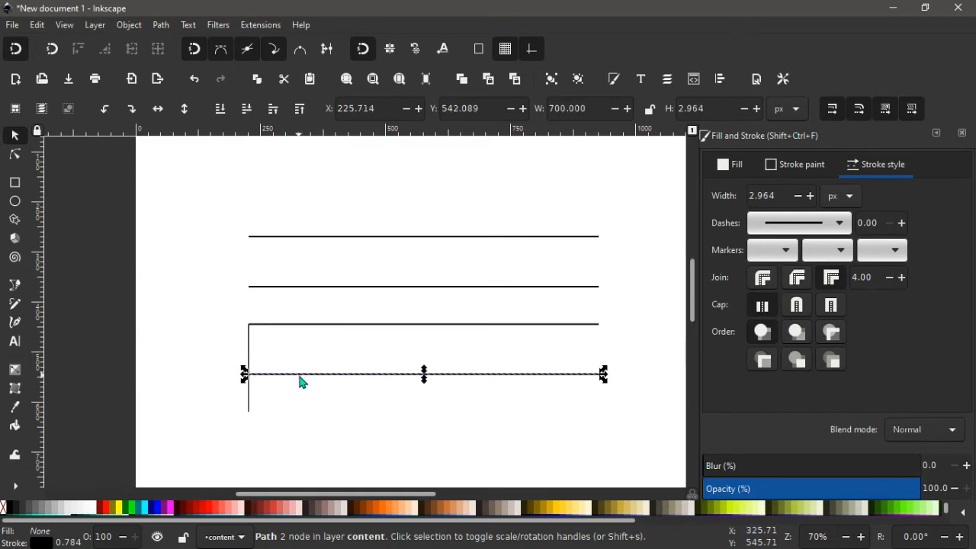
{"action": "right_click", "coordinate": [299, 382]}
{"action": "left_click", "coordinate": [342, 244]}
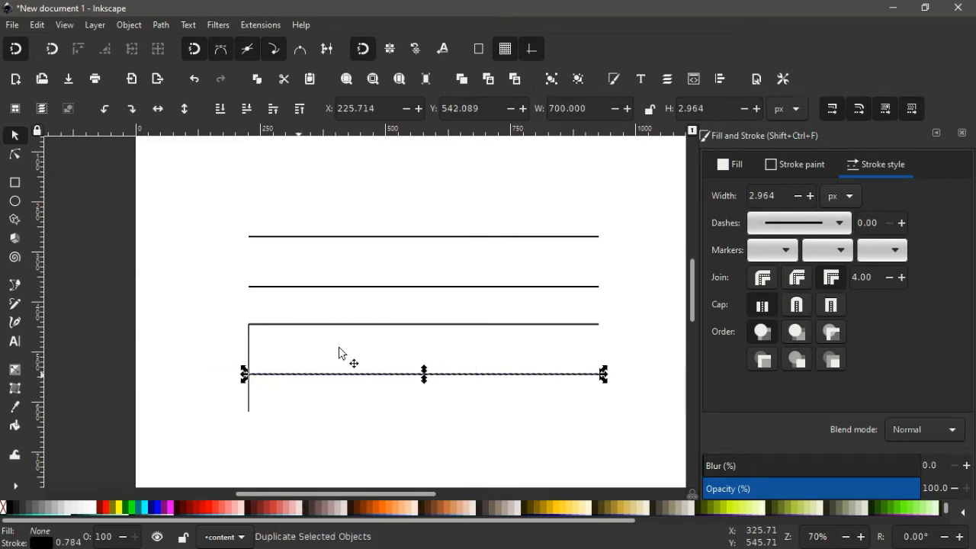
{"action": "left_click_drag", "start_coordinate": [335, 376], "coordinate": [329, 413]}
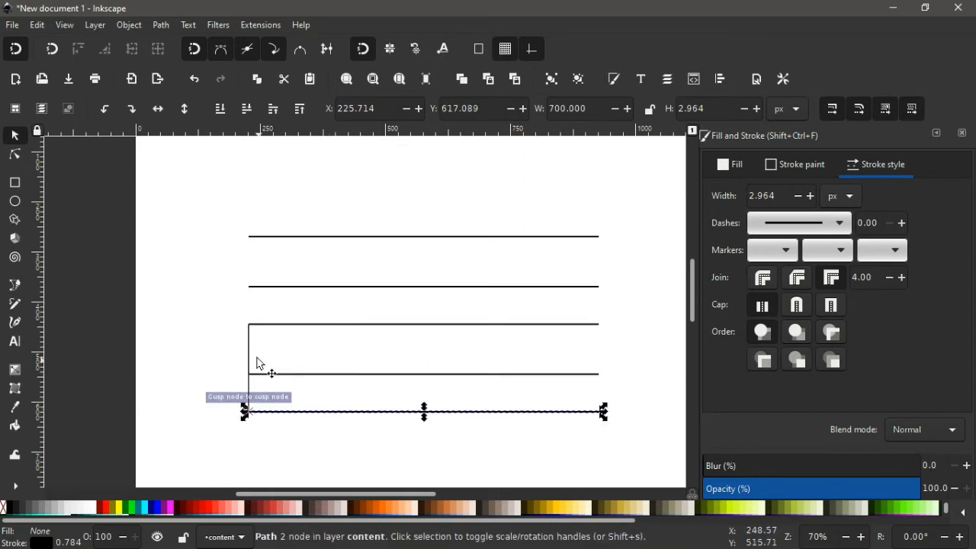
Step: Move the 100 px vertical line below the fifth horizontal line's left end and snap a duplicate of that horizontal line to its lower end
{"action": "left_click", "coordinate": [250, 351]}
{"action": "scroll", "coordinate": [251, 355], "scroll_direction": "down", "scroll_amount": 4}
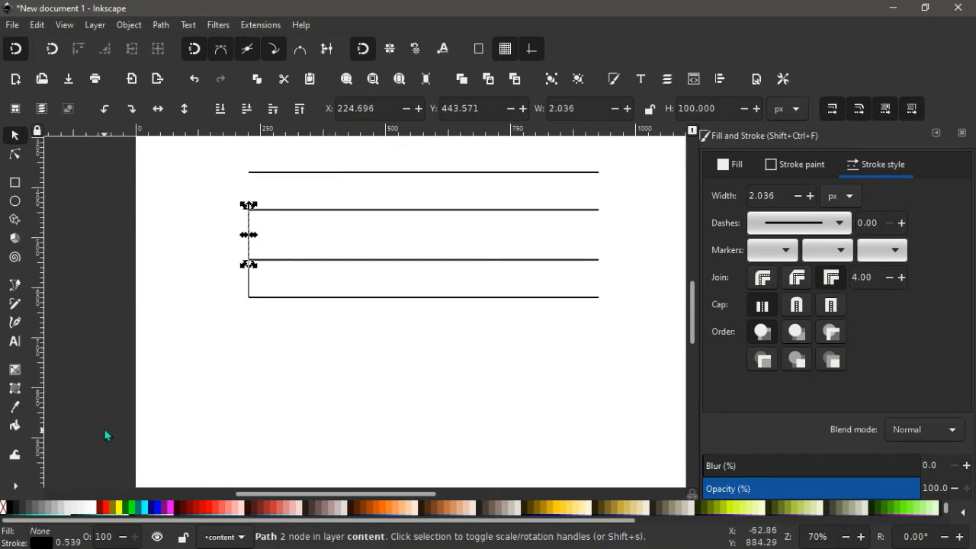
{"action": "left_click_drag", "start_coordinate": [254, 235], "coordinate": [250, 304]}
{"action": "left_click_drag", "start_coordinate": [252, 230], "coordinate": [244, 308]}
{"action": "left_click", "coordinate": [305, 305]}
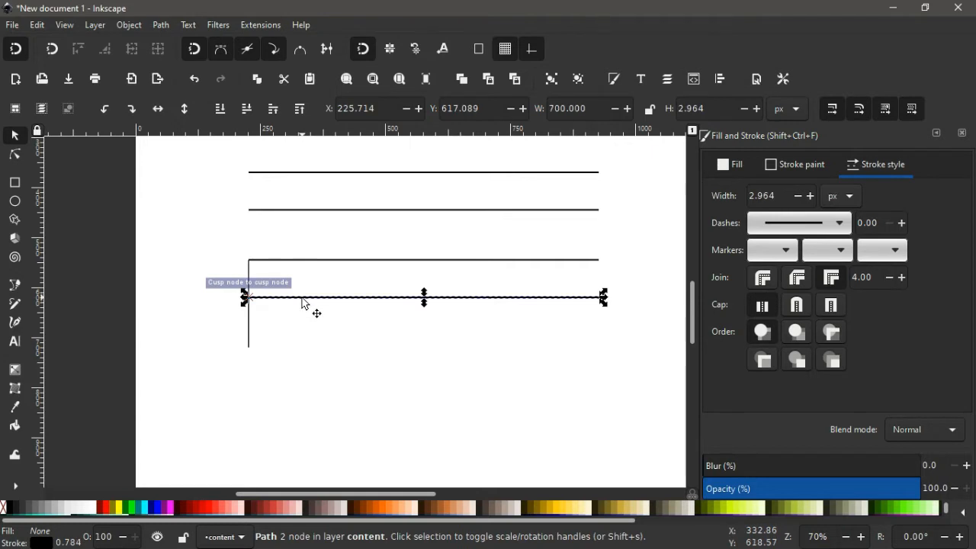
{"action": "right_click", "coordinate": [305, 303]}
{"action": "left_click", "coordinate": [328, 243]}
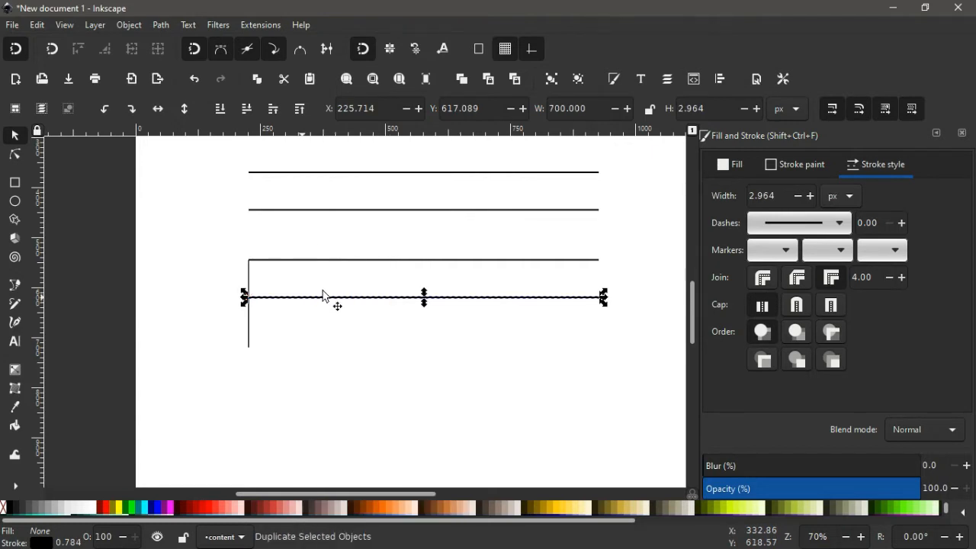
{"action": "left_click_drag", "start_coordinate": [323, 305], "coordinate": [328, 347]}
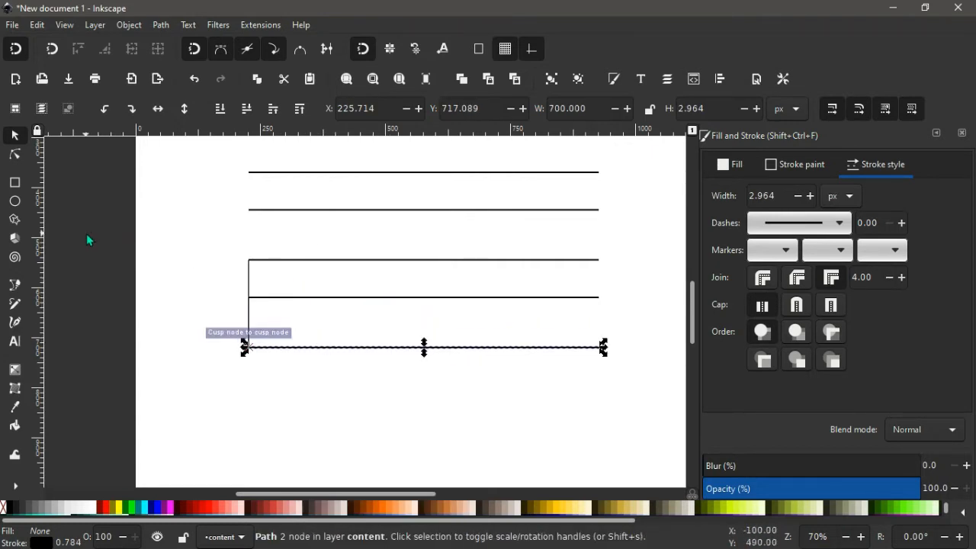
Step: Delete both vertical spacer lines, leaving only the six horizontal lines
{"action": "left_click_drag", "start_coordinate": [86, 233], "coordinate": [279, 381]}
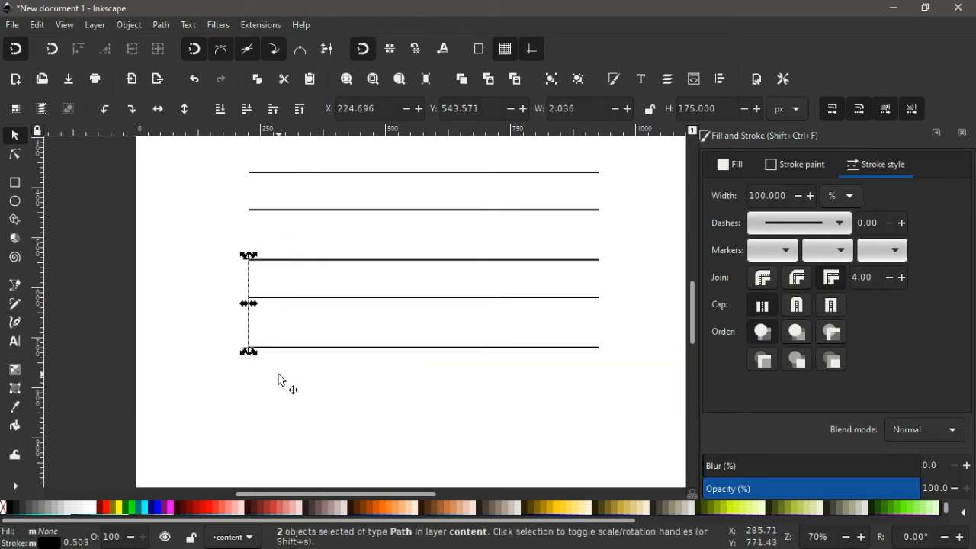
{"action": "key", "text": "Delete"}
{"action": "scroll", "coordinate": [328, 360], "scroll_direction": "up", "scroll_amount": 3}
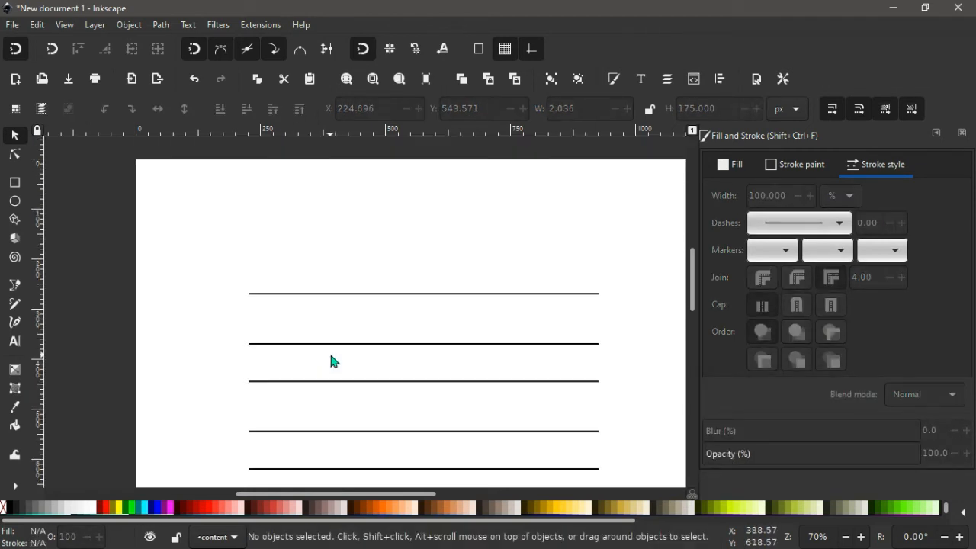
Step: Combine the second and third horizontal lines into a single path
{"action": "scroll", "coordinate": [332, 366], "scroll_direction": "down", "scroll_amount": 4}
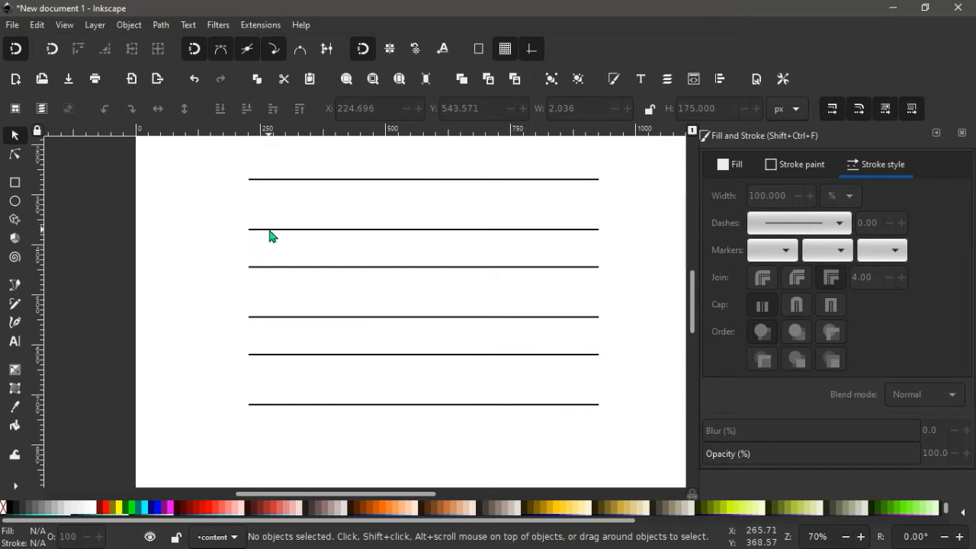
{"action": "left_click", "coordinate": [268, 230]}
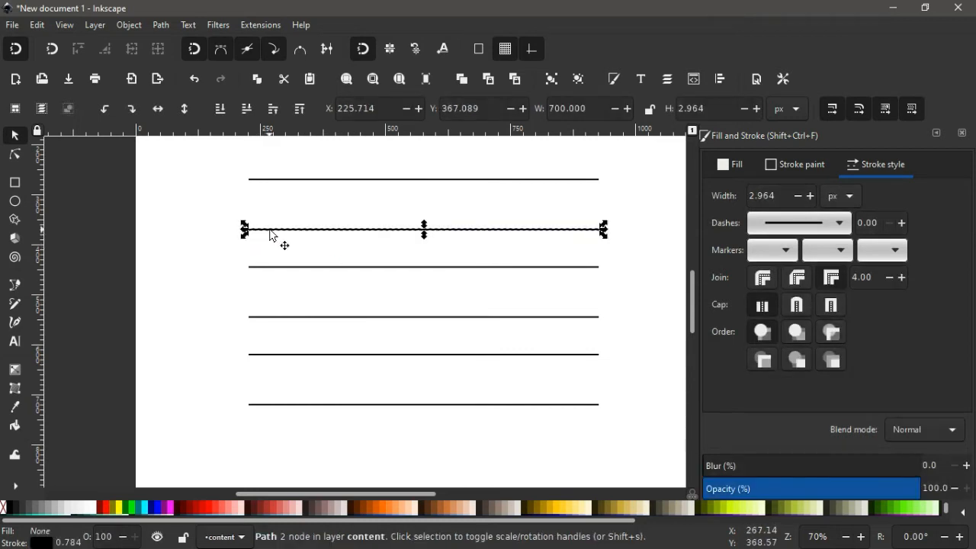
{"action": "left_click", "coordinate": [288, 267], "text": "shift"}
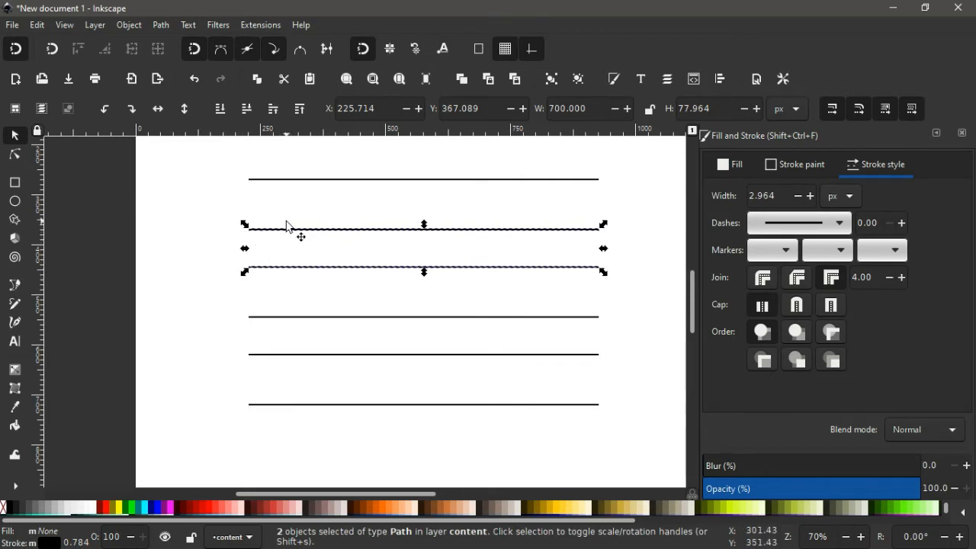
{"action": "left_click", "coordinate": [161, 25]}
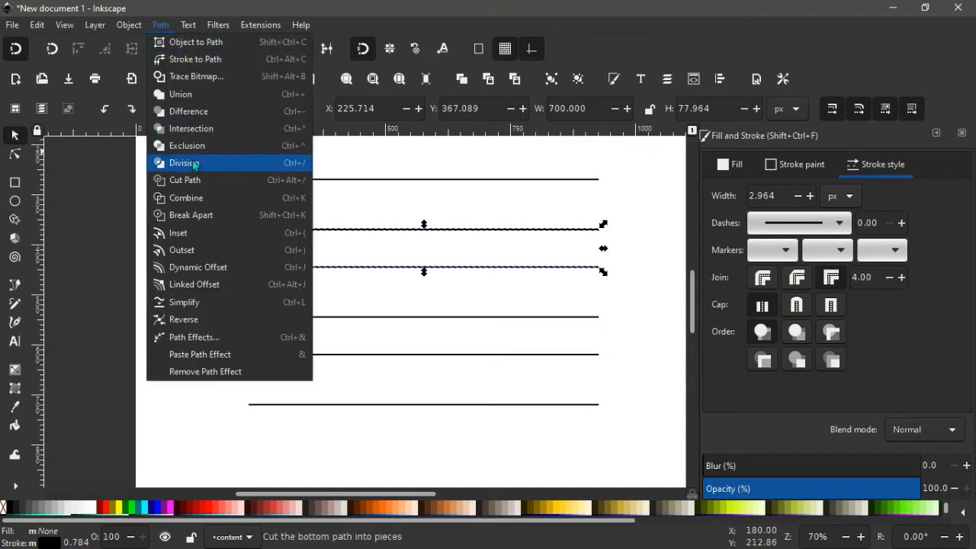
{"action": "left_click", "coordinate": [190, 200]}
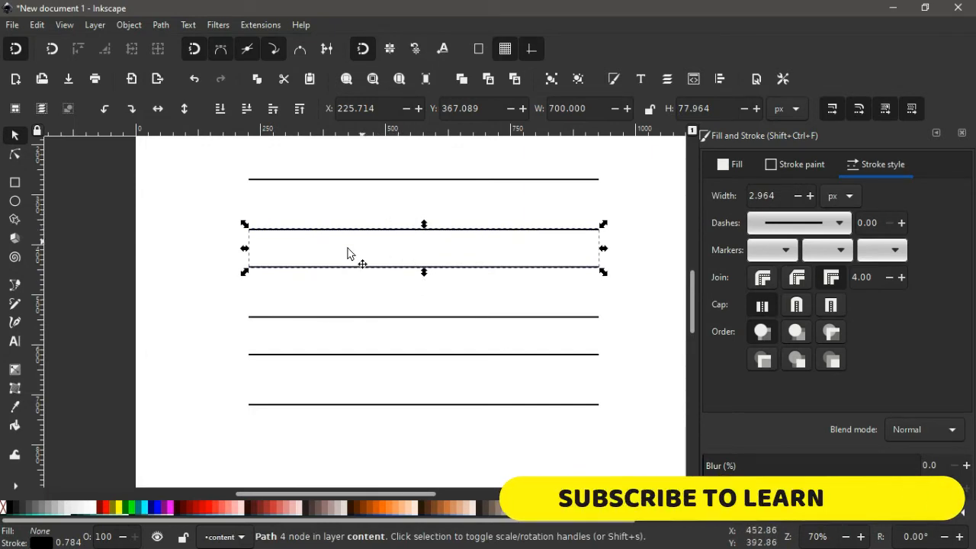
Step: Duplicate the combined pair of second and third horizontal lines and rotate the copy 55° counter-clockwise
{"action": "key", "text": "ctrl"}
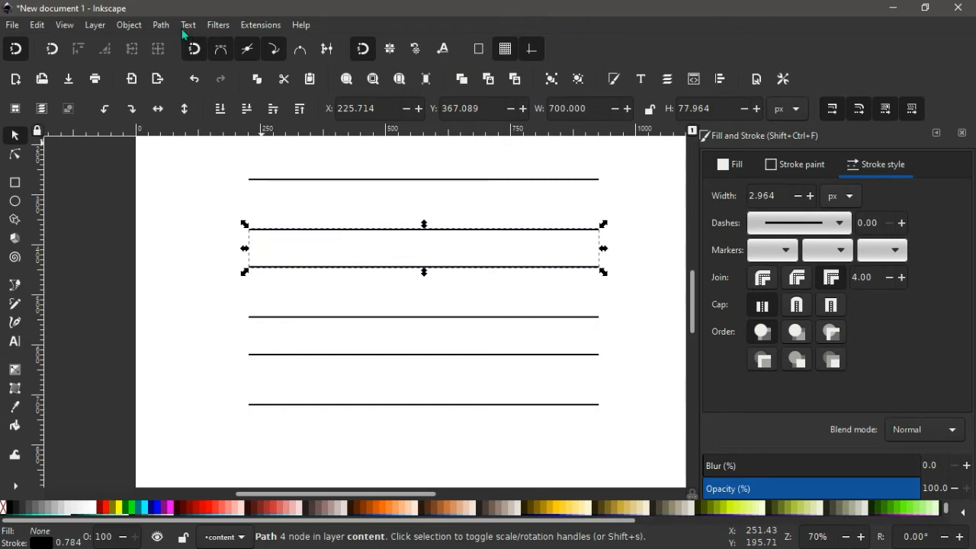
{"action": "left_click", "coordinate": [140, 25]}
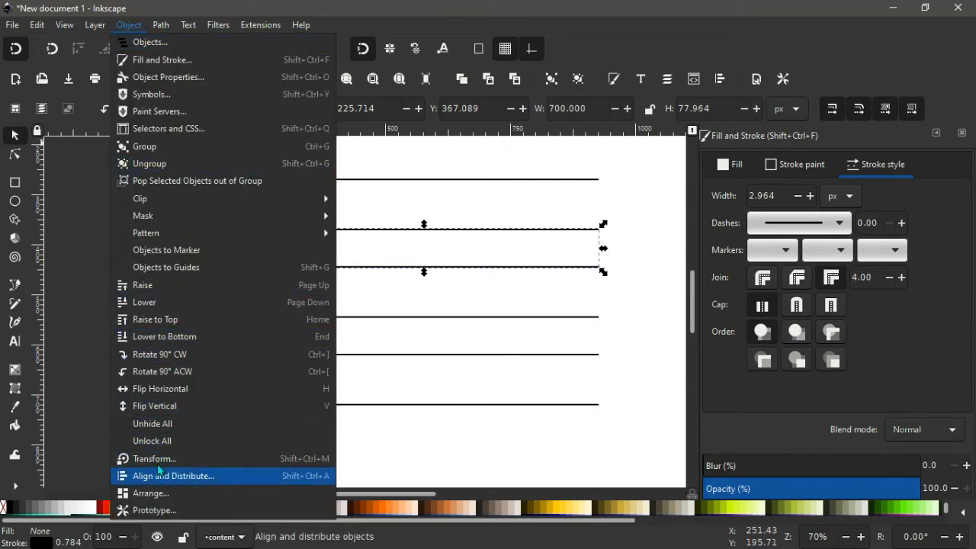
{"action": "left_click", "coordinate": [152, 459]}
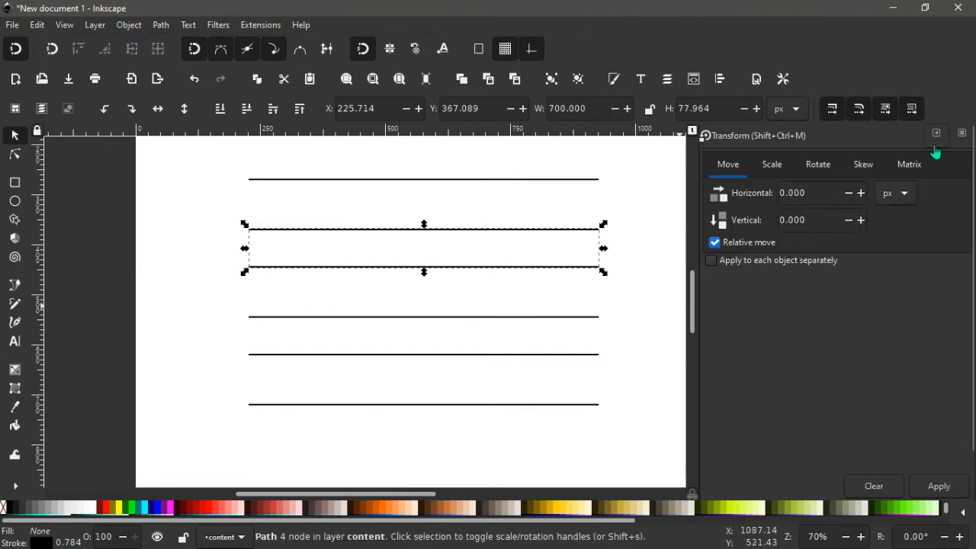
{"action": "left_click", "coordinate": [819, 164]}
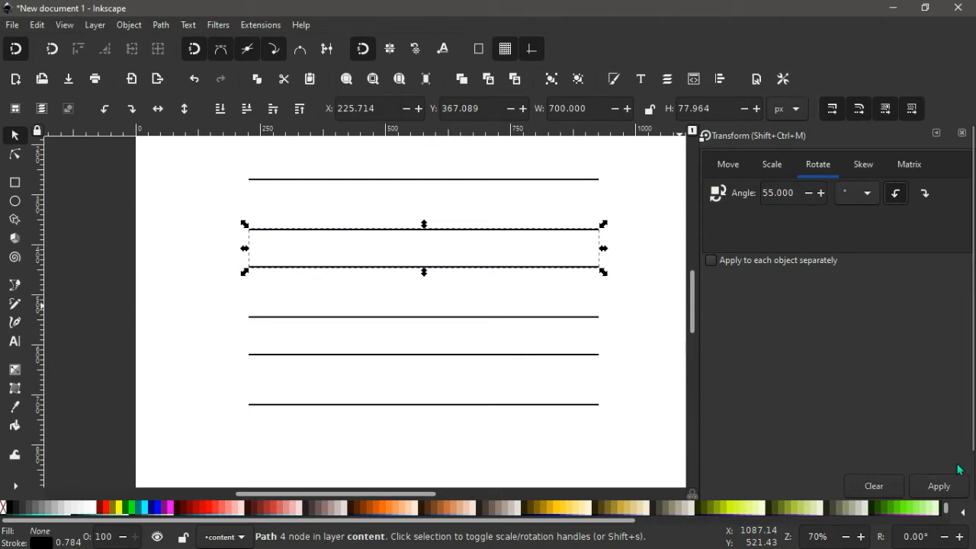
{"action": "left_click", "coordinate": [947, 488]}
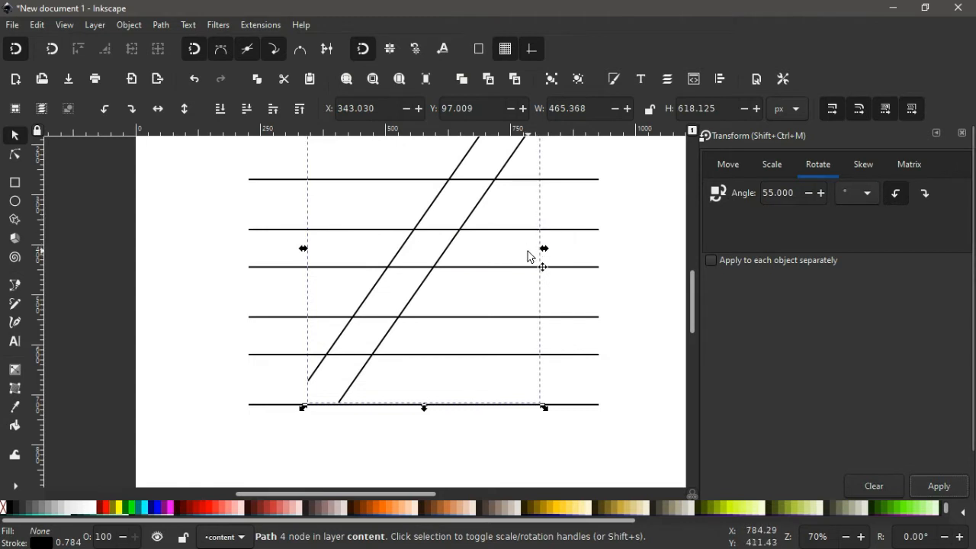
Step: Snap the rotated pair's right line by its upper end to the top horizontal line, and give a duplicate of the pair a red stroke
{"action": "scroll", "coordinate": [533, 259], "scroll_direction": "up", "scroll_amount": 2}
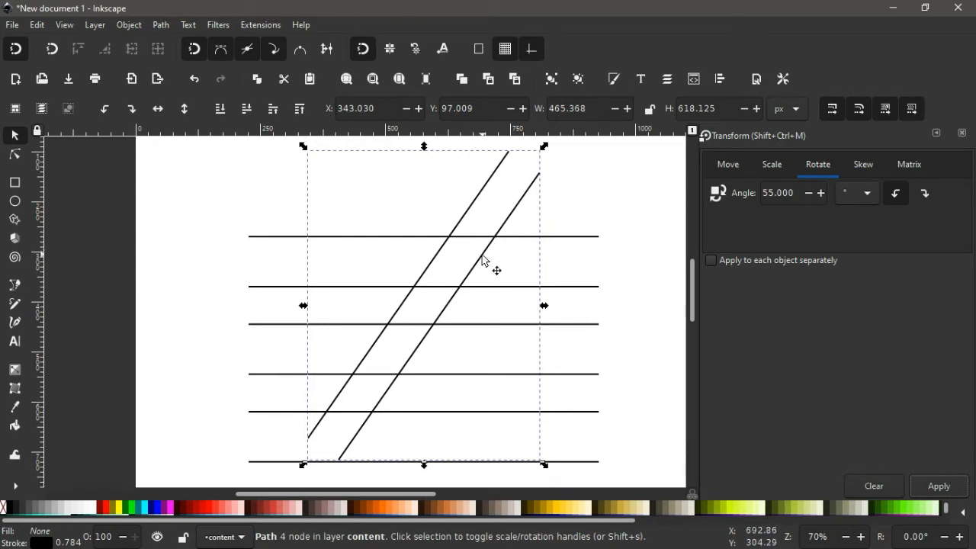
{"action": "left_click_drag", "start_coordinate": [481, 260], "coordinate": [447, 323]}
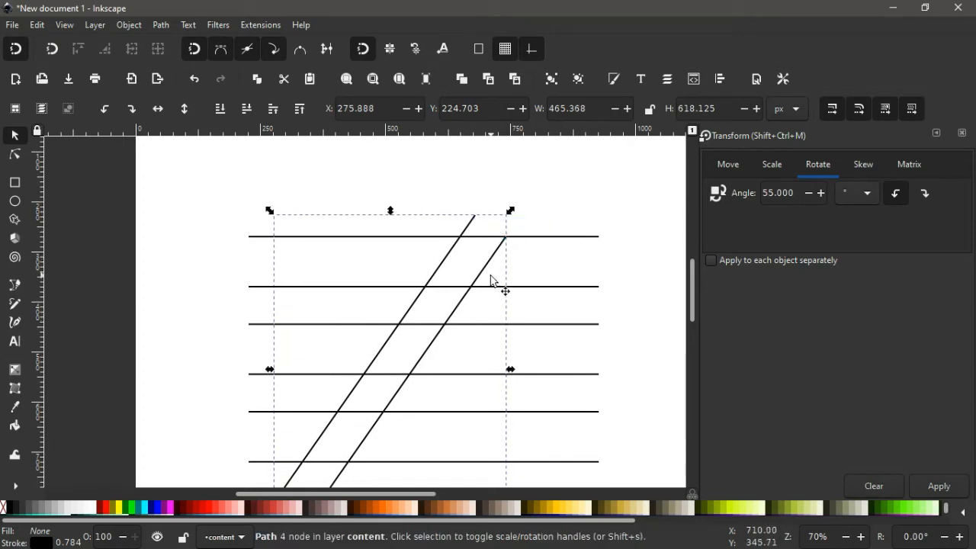
{"action": "key", "text": "ctrl"}
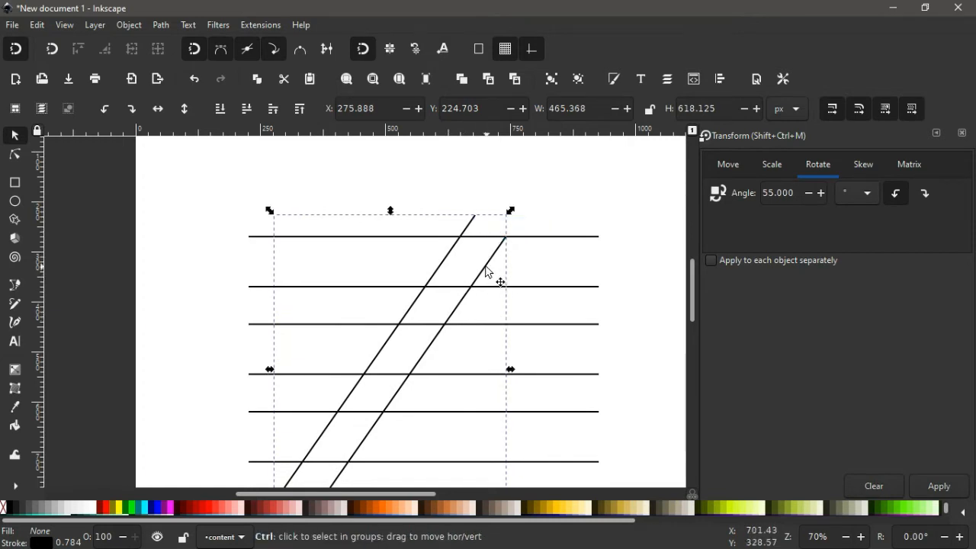
{"action": "key", "text": "shift"}
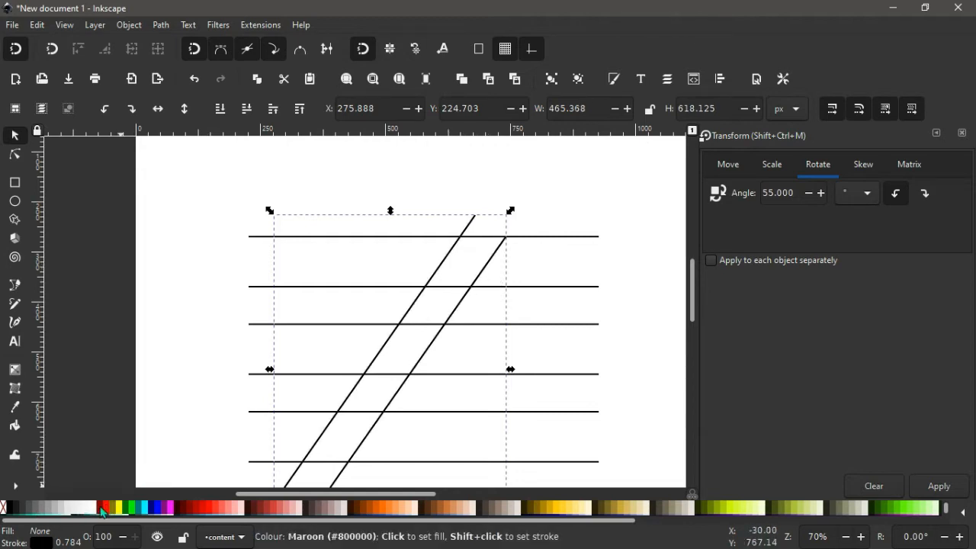
{"action": "left_click", "coordinate": [109, 509], "text": "shift"}
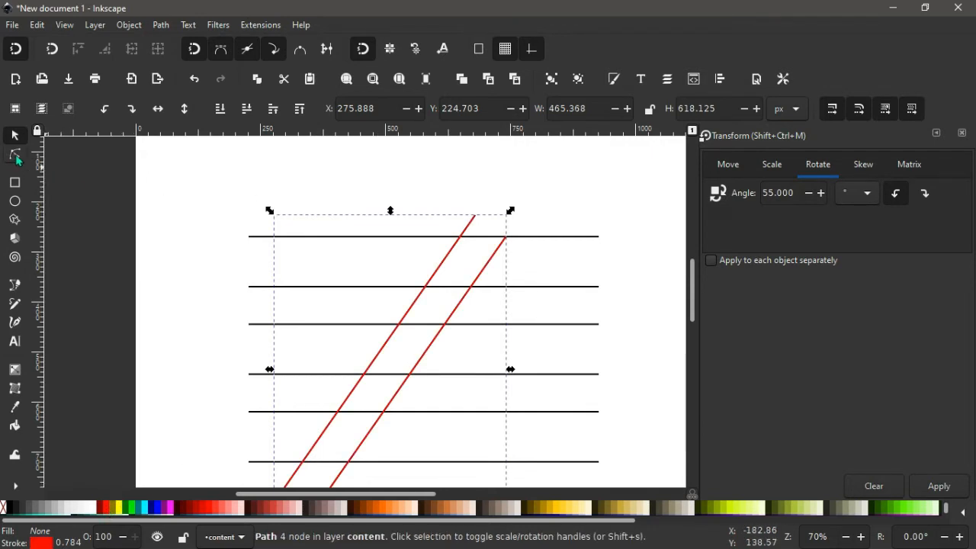
Step: Shorten the red slanted lines by moving their overhanging end nodes to the intersections with the top and bottom horizontal lines
{"action": "left_click", "coordinate": [15, 156]}
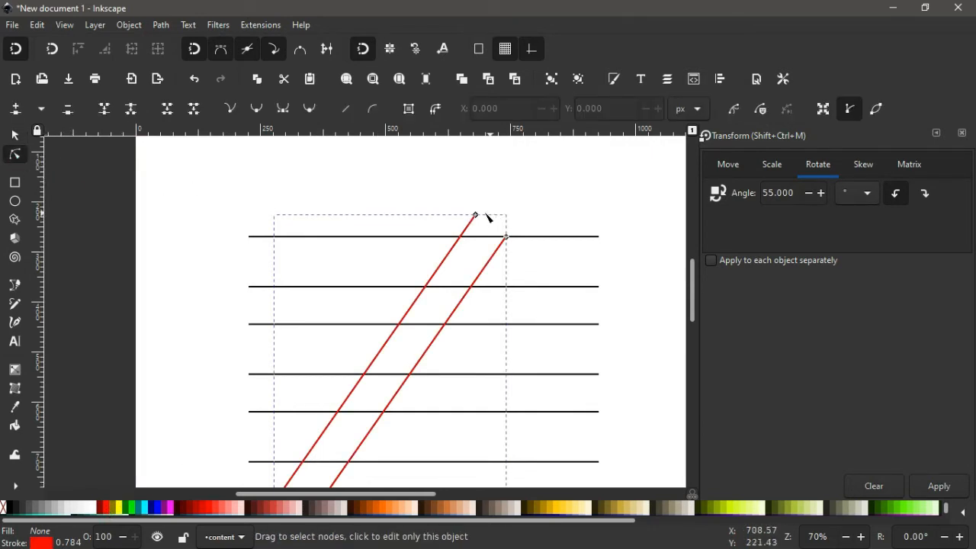
{"action": "scroll", "coordinate": [494, 233], "scroll_direction": "down", "scroll_amount": 2}
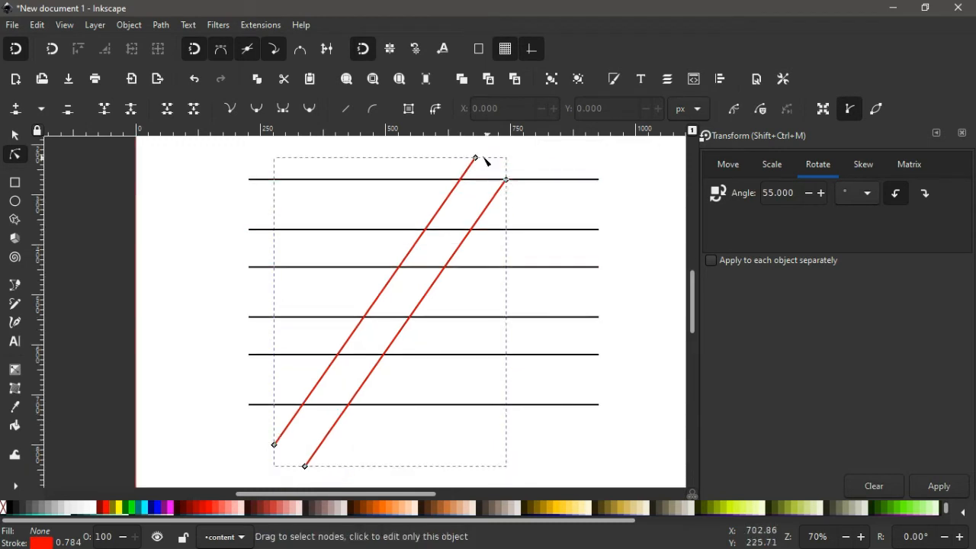
{"action": "left_click_drag", "start_coordinate": [476, 158], "coordinate": [465, 181]}
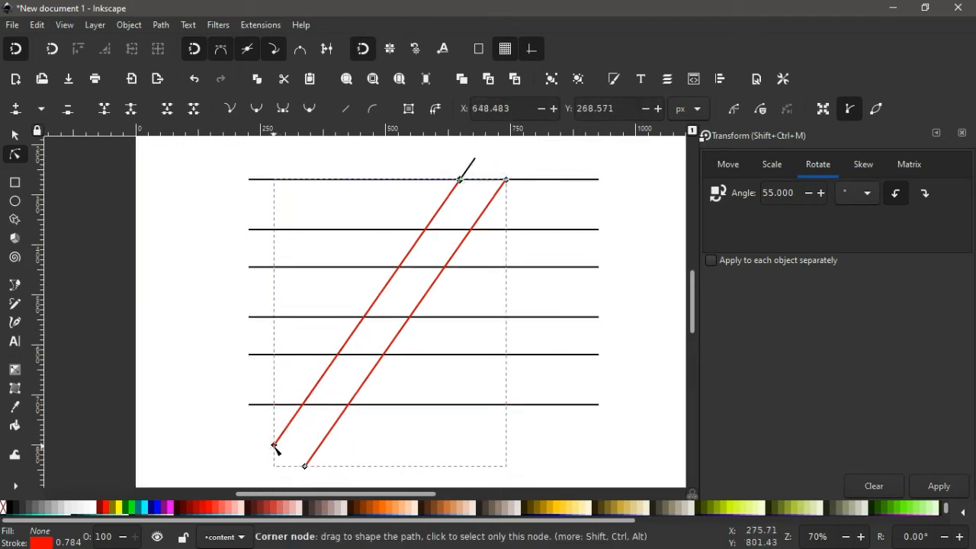
{"action": "left_click_drag", "start_coordinate": [277, 444], "coordinate": [302, 404]}
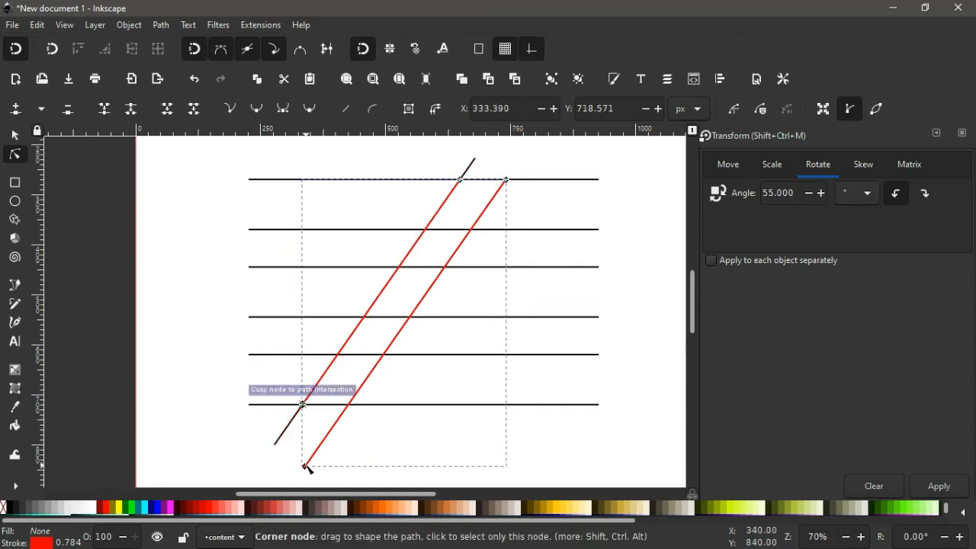
{"action": "left_click_drag", "start_coordinate": [305, 466], "coordinate": [349, 405]}
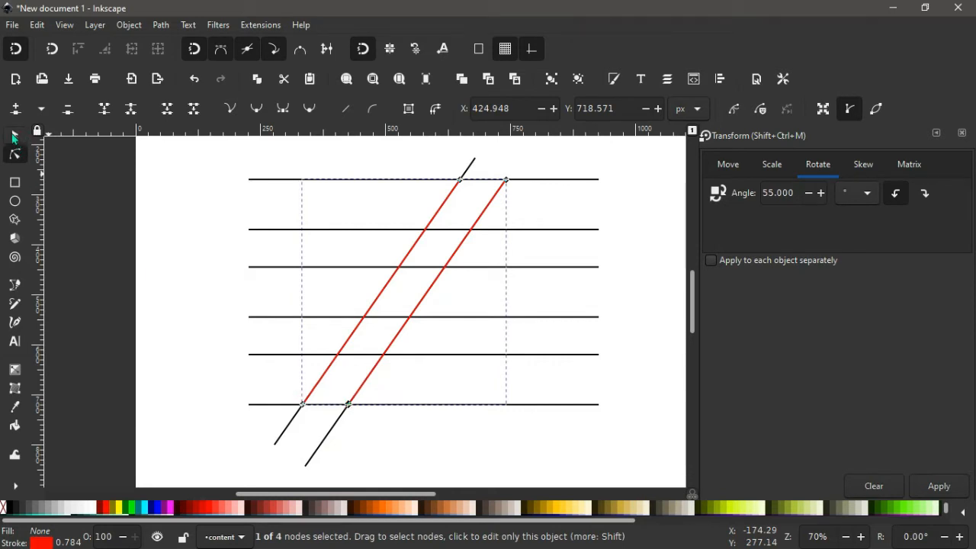
Step: Delete the untrimmed black slanted pair behind the red lines
{"action": "left_click", "coordinate": [16, 139]}
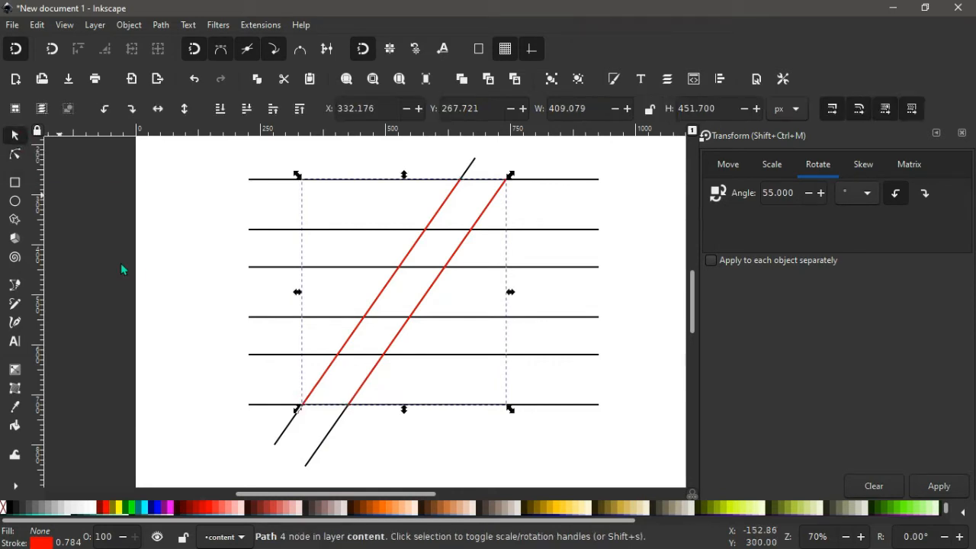
{"action": "left_click", "coordinate": [277, 440]}
{"action": "key", "text": "Delete"}
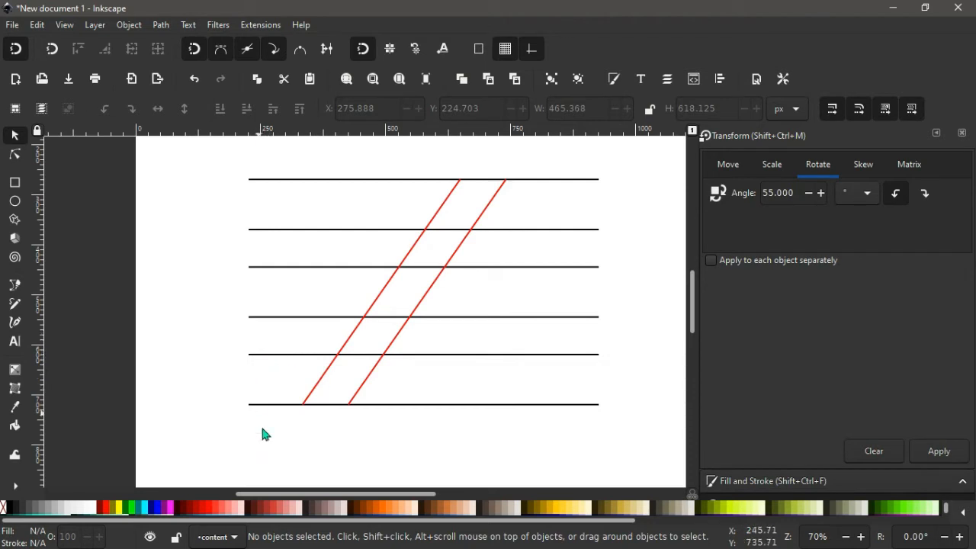
Step: Combine the two lowest horizontal lines into one path and rotate a duplicate of it 55° counter-clockwise
{"action": "left_click", "coordinate": [264, 356]}
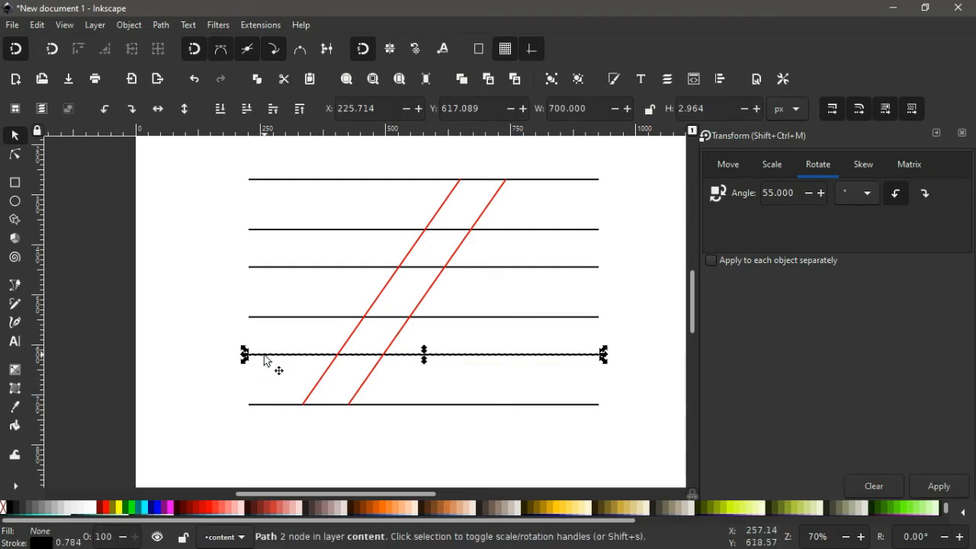
{"action": "left_click", "coordinate": [271, 405], "text": "shift"}
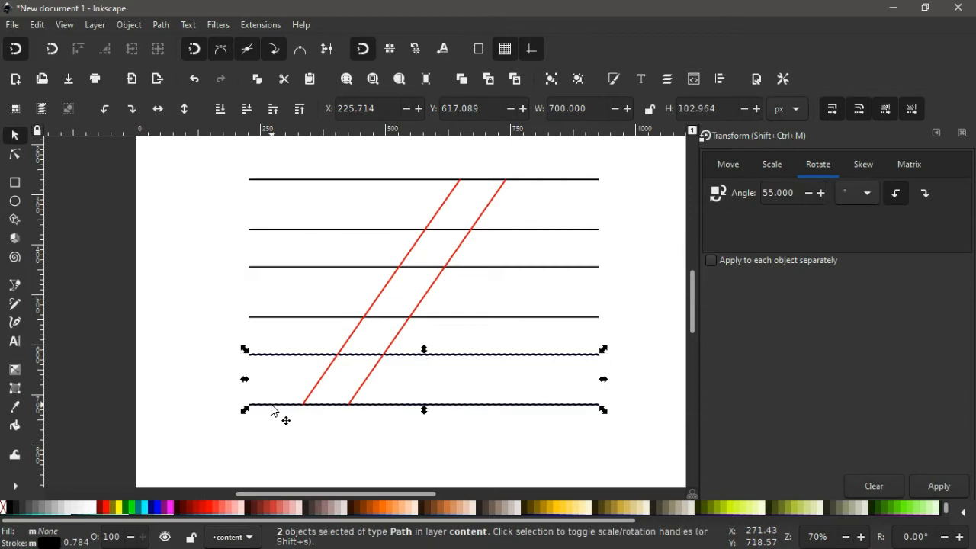
{"action": "left_click", "coordinate": [159, 27]}
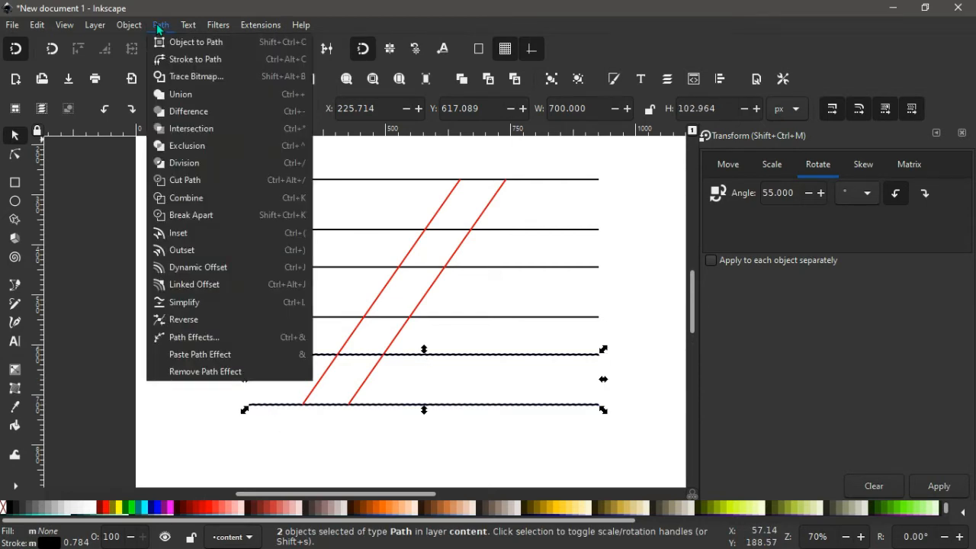
{"action": "left_click", "coordinate": [191, 204]}
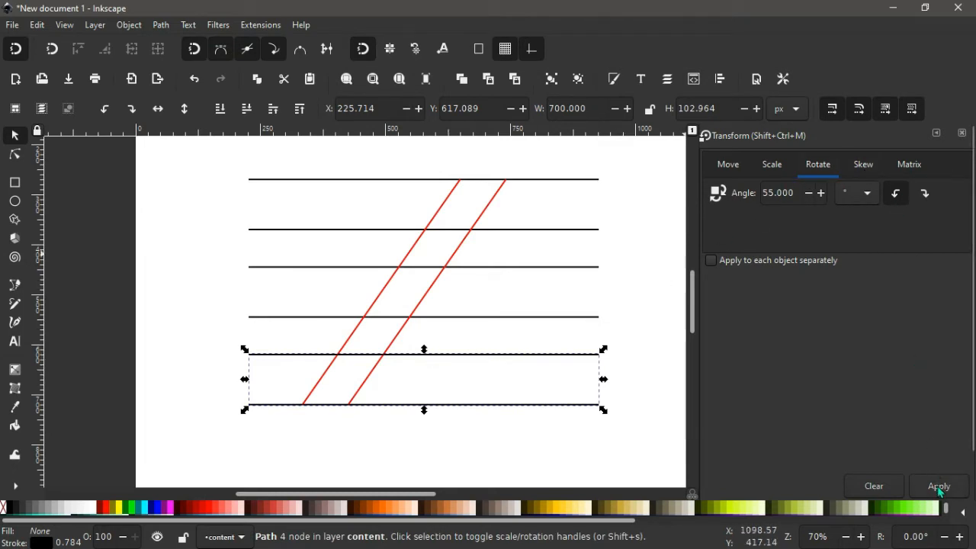
{"action": "left_click", "coordinate": [939, 488]}
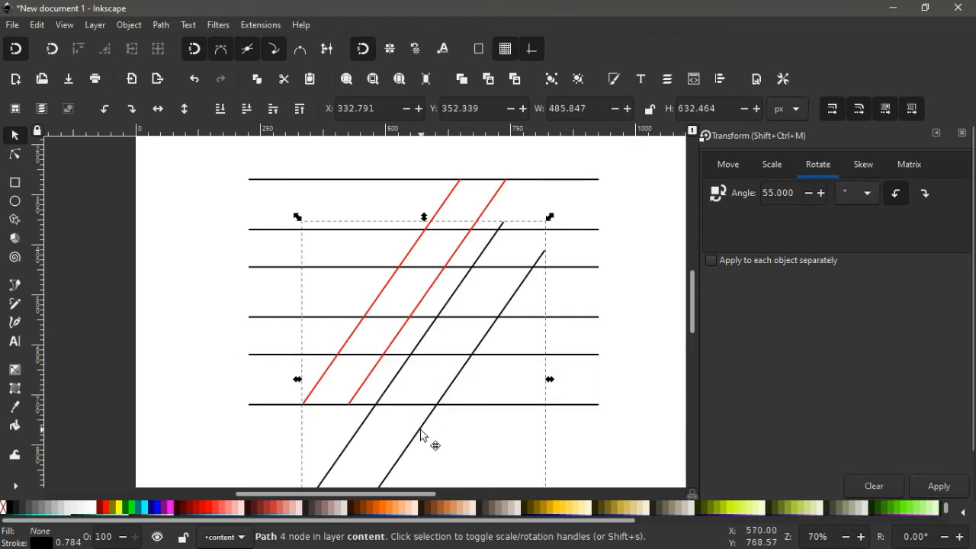
Step: Snap the new slanted pair's lower left end to the right red line's lower end, and give a duplicate of the pair a yellow stroke
{"action": "left_click_drag", "start_coordinate": [421, 436], "coordinate": [500, 372]}
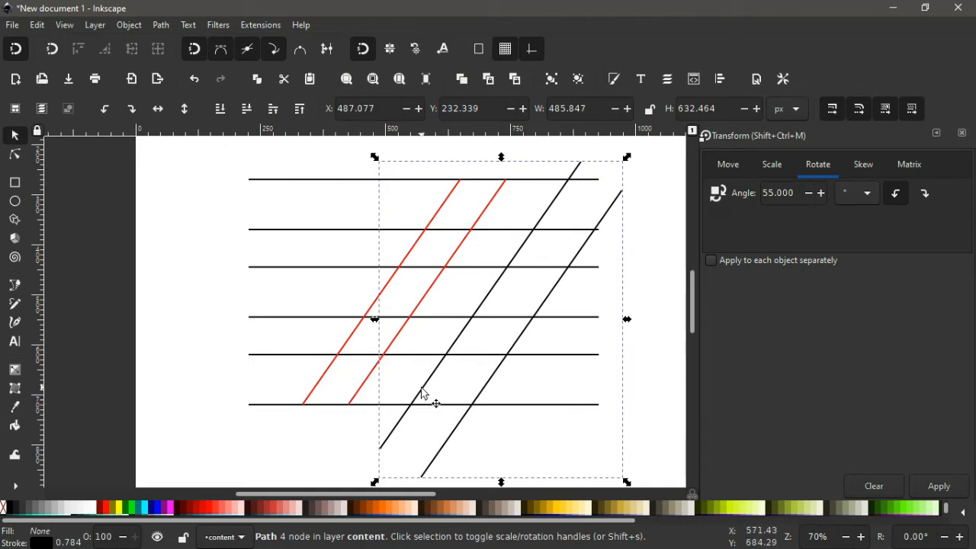
{"action": "left_click_drag", "start_coordinate": [423, 393], "coordinate": [398, 346]}
{"action": "key", "text": "ctrl"}
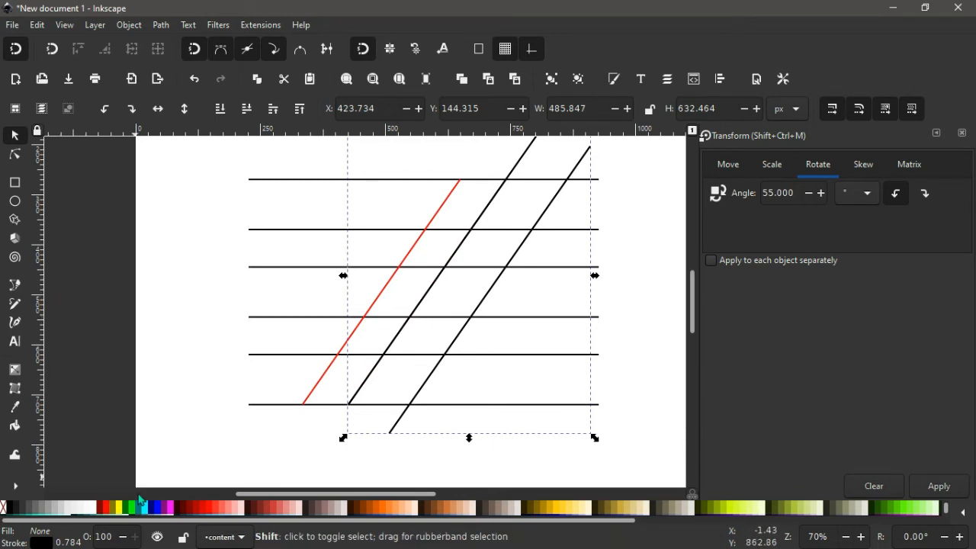
{"action": "left_click", "coordinate": [118, 509], "text": "shift"}
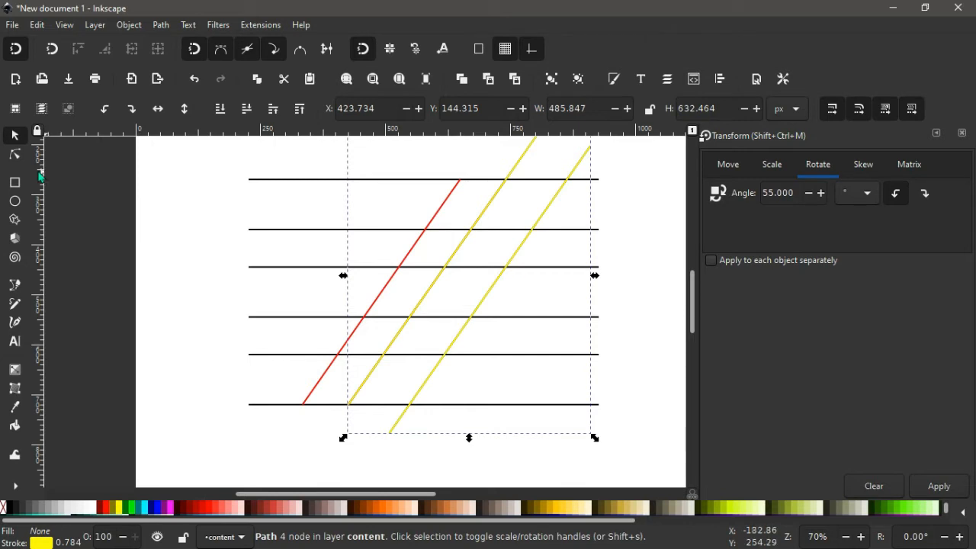
Step: Shorten the yellow slanted lines by moving their overhanging end nodes to the intersections with the top and bottom horizontal lines
{"action": "left_click", "coordinate": [15, 156]}
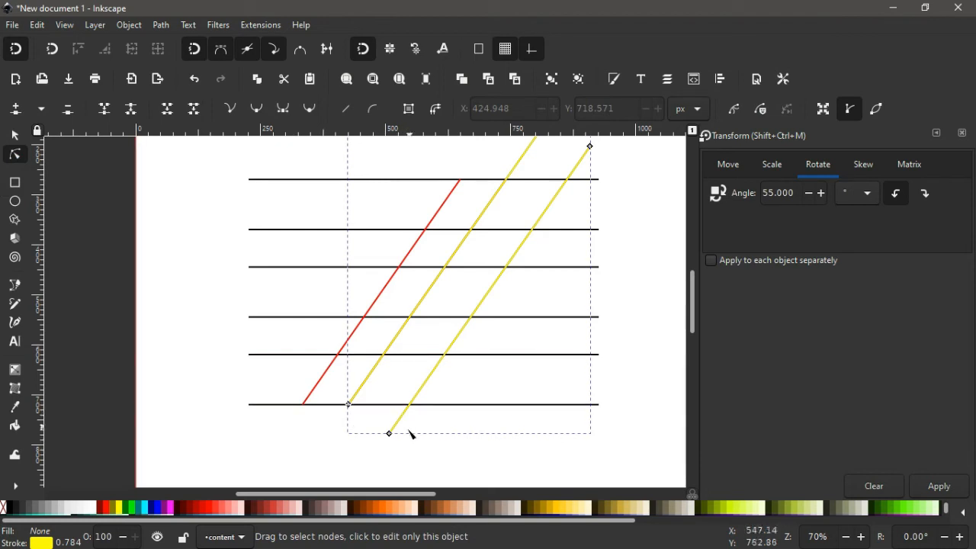
{"action": "left_click_drag", "start_coordinate": [389, 433], "coordinate": [409, 404]}
{"action": "scroll", "coordinate": [454, 388], "scroll_direction": "up", "scroll_amount": 4}
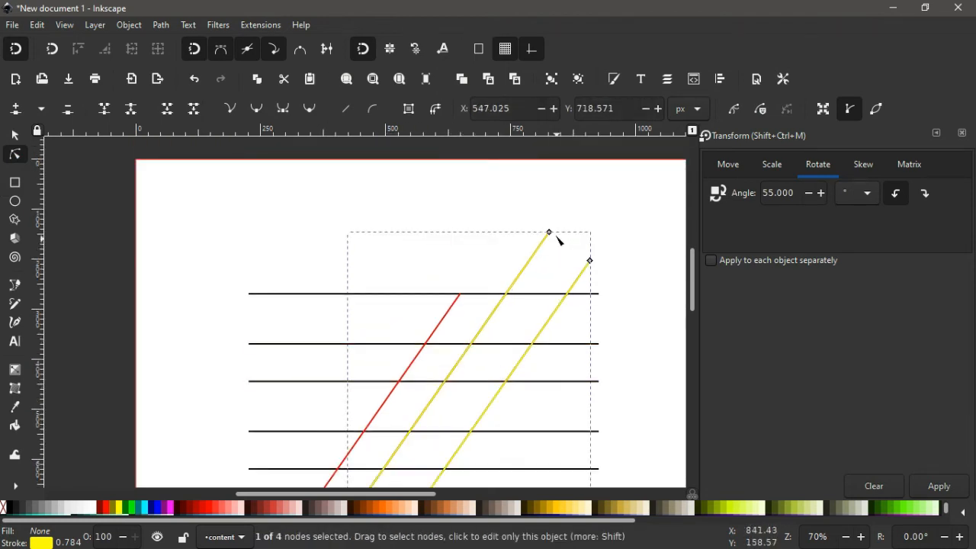
{"action": "left_click_drag", "start_coordinate": [551, 235], "coordinate": [506, 294]}
{"action": "left_click_drag", "start_coordinate": [591, 262], "coordinate": [567, 293]}
Step: Delete the untrimmed black slanted pair behind the yellow lines
{"action": "left_click", "coordinate": [14, 135]}
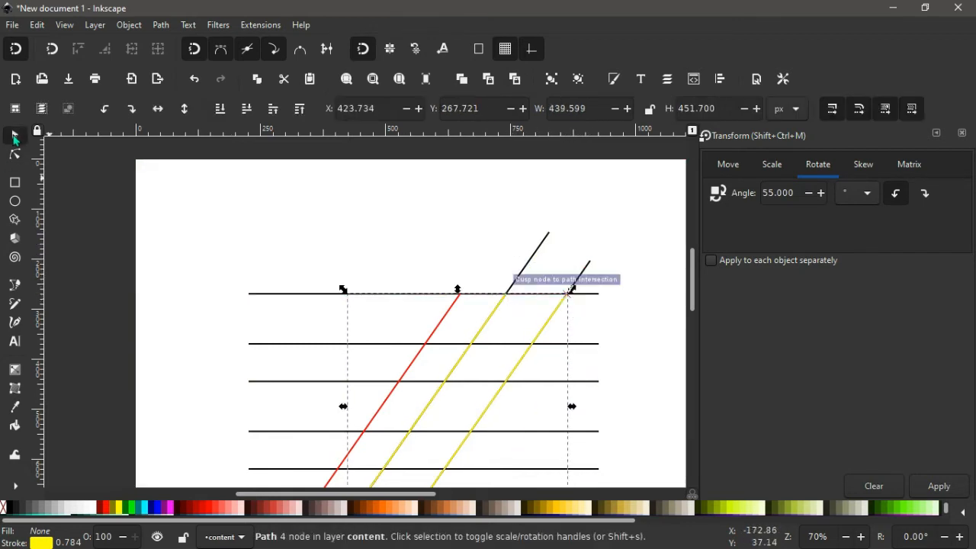
{"action": "left_click", "coordinate": [534, 259]}
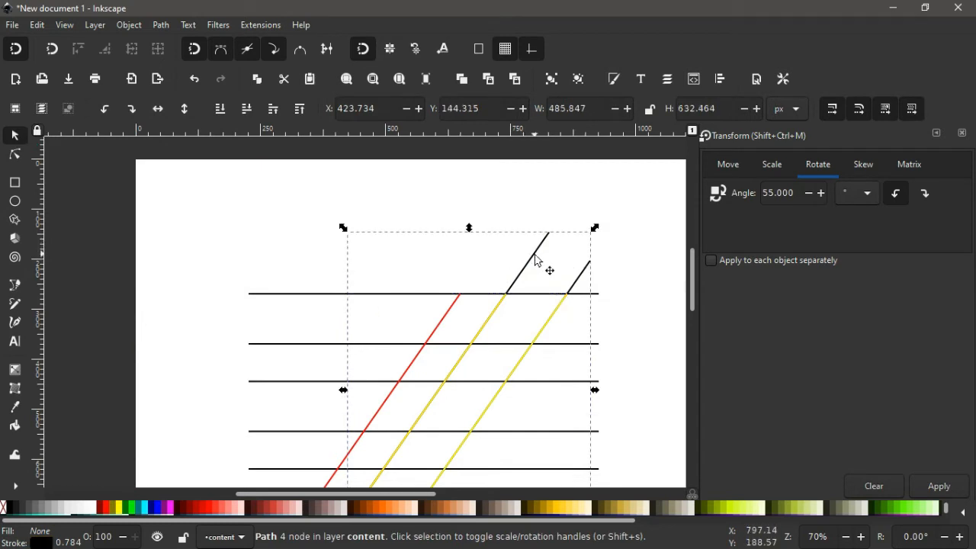
{"action": "key", "text": "Delete"}
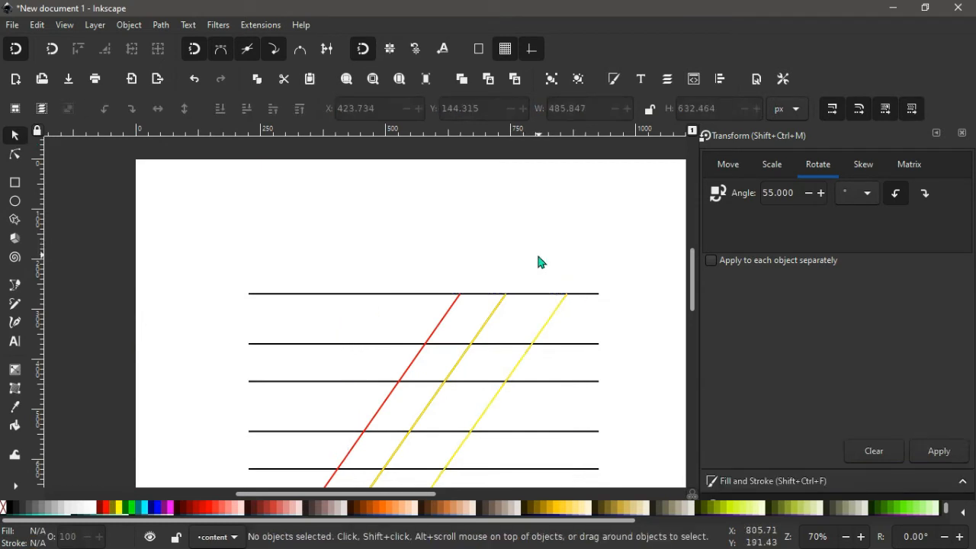
Step: Duplicate the yellow slanted line pair and flip the copy vertically
{"action": "scroll", "coordinate": [504, 318], "scroll_direction": "down", "scroll_amount": 5}
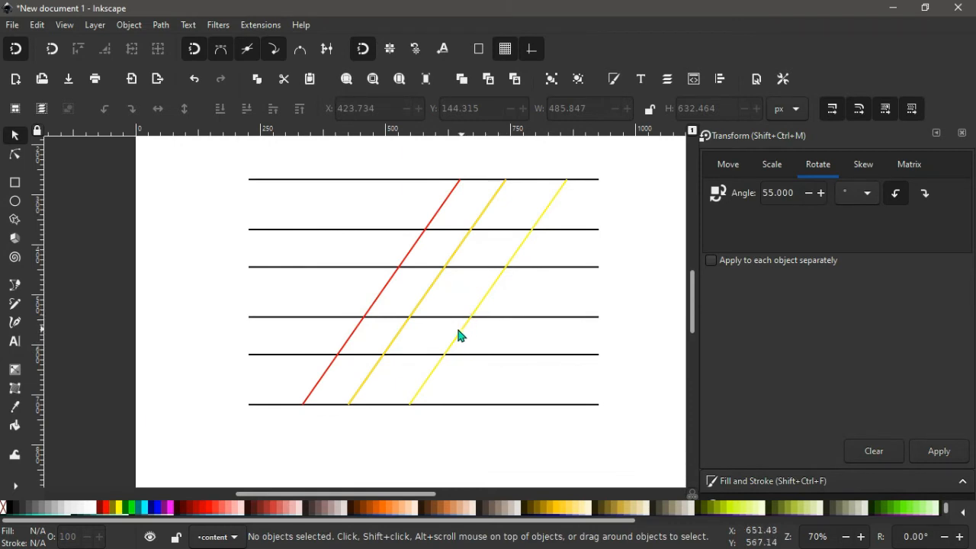
{"action": "left_click", "coordinate": [458, 338]}
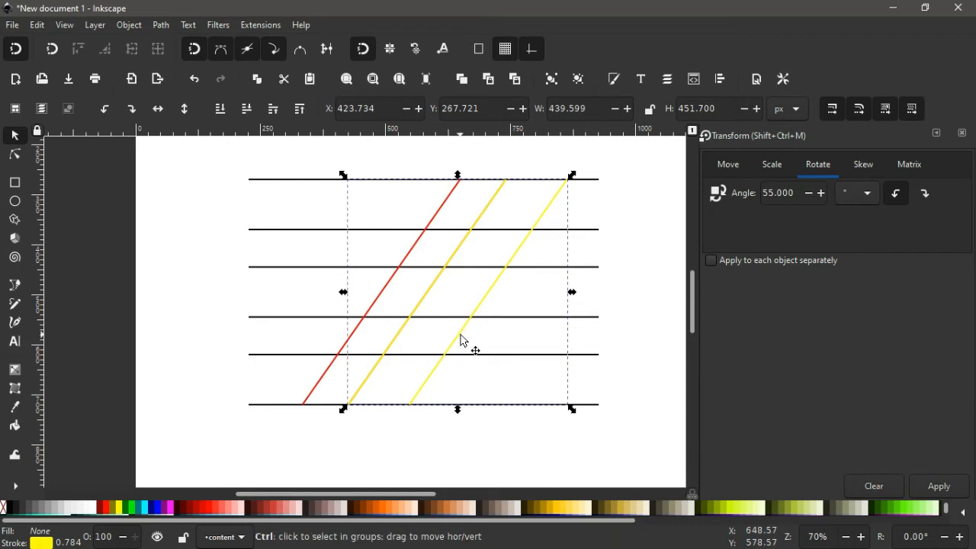
{"action": "left_click", "coordinate": [186, 114]}
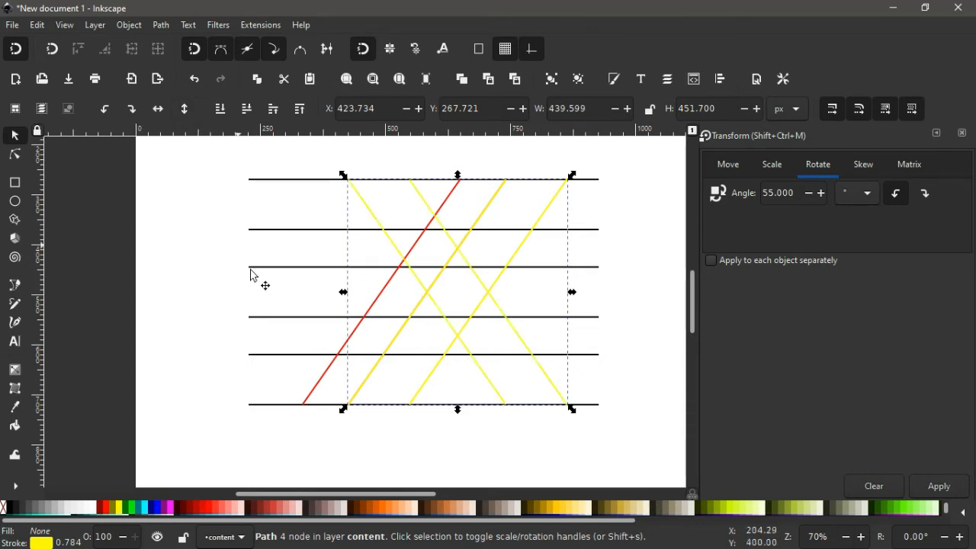
Step: Duplicate the red slanted line pair and flip the copy vertically
{"action": "left_click", "coordinate": [323, 375]}
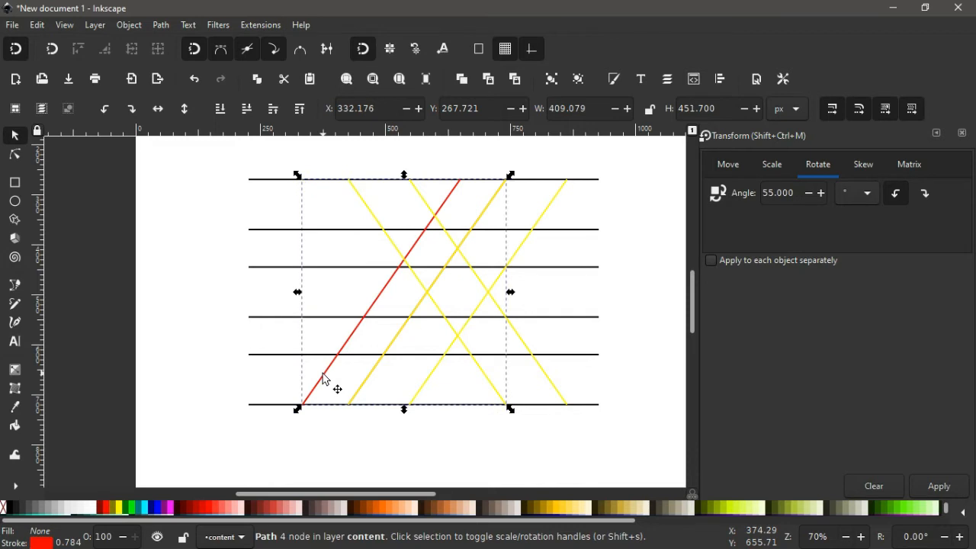
{"action": "key", "text": "ctrl"}
{"action": "key", "text": "ctrl+k"}
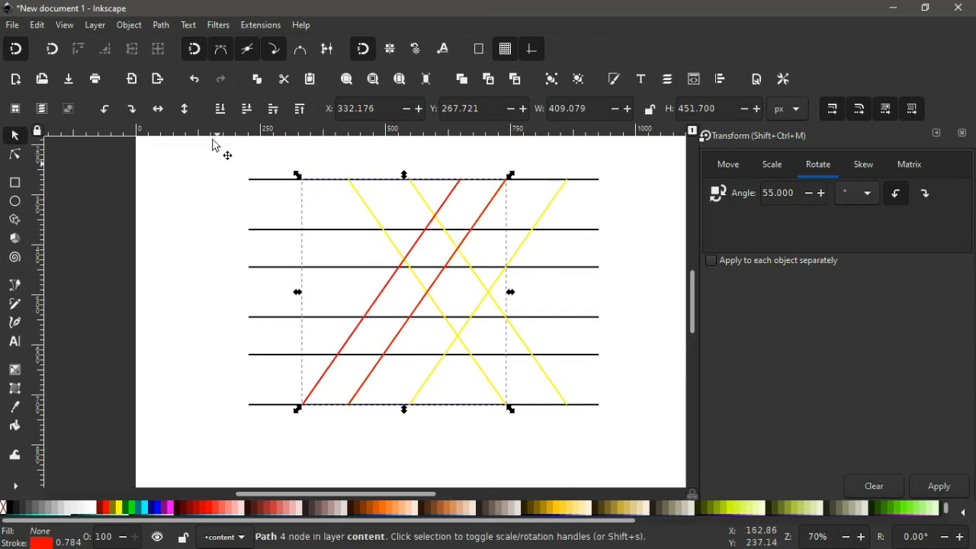
{"action": "left_click", "coordinate": [184, 108]}
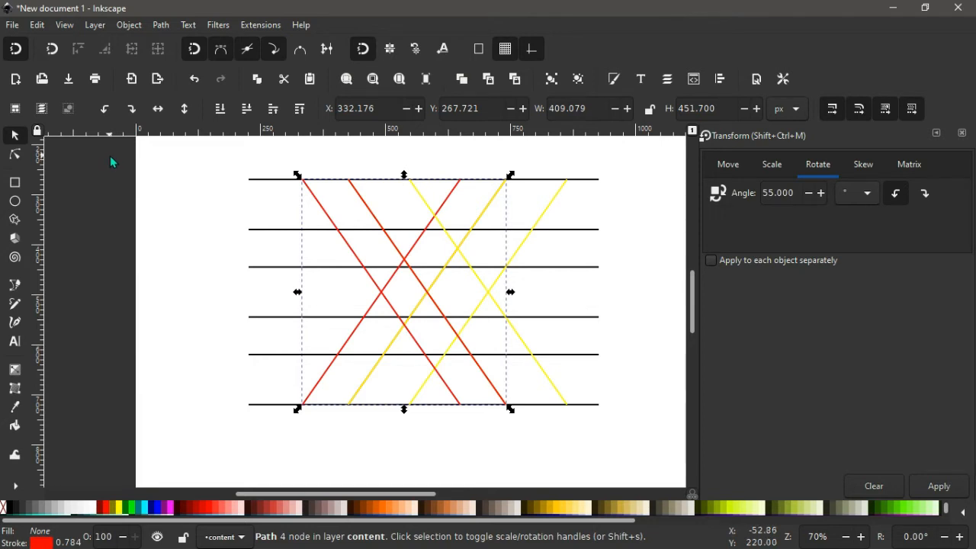
Step: Select all the horizontal and slanted lines and combine them into a single path
{"action": "left_click_drag", "start_coordinate": [110, 157], "coordinate": [643, 459]}
{"action": "left_click", "coordinate": [161, 25]}
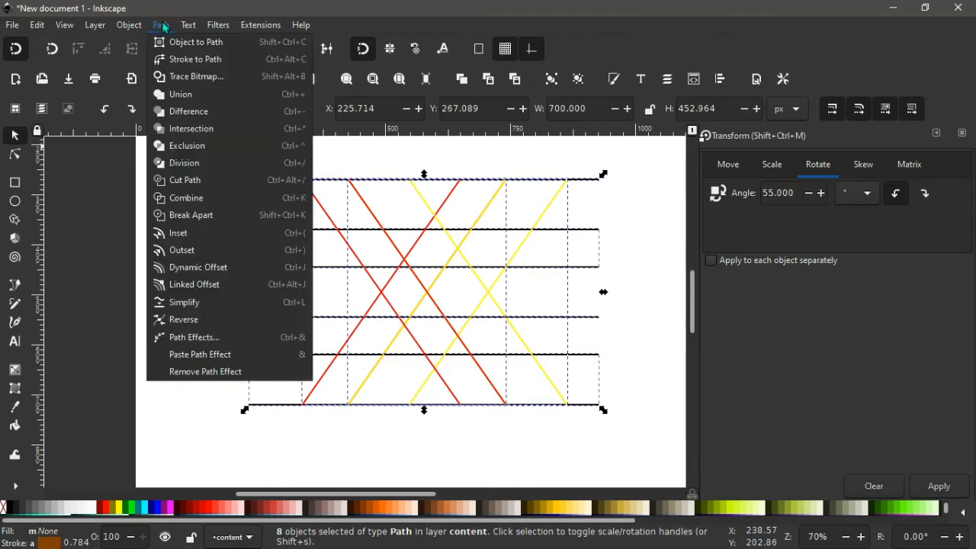
{"action": "left_click", "coordinate": [189, 200]}
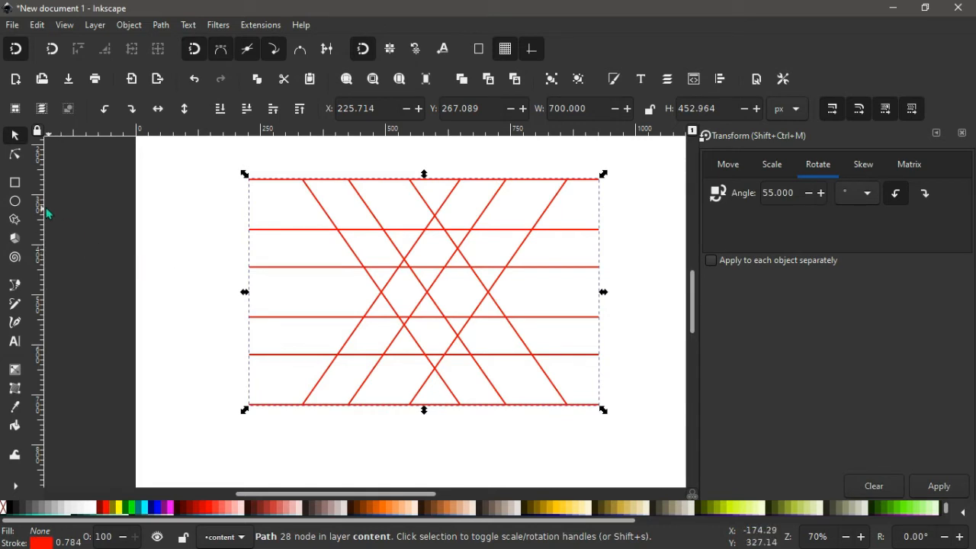
Step: Draw a dark blue rectangle about 934 by 573 px covering the whole line grid and lower it behind the lines
{"action": "left_click", "coordinate": [15, 185]}
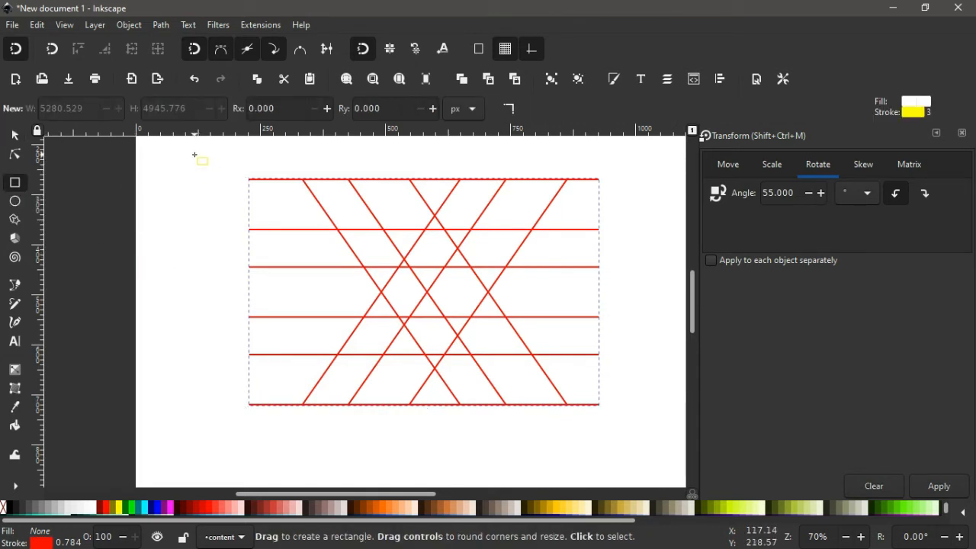
{"action": "left_click_drag", "start_coordinate": [194, 155], "coordinate": [640, 440]}
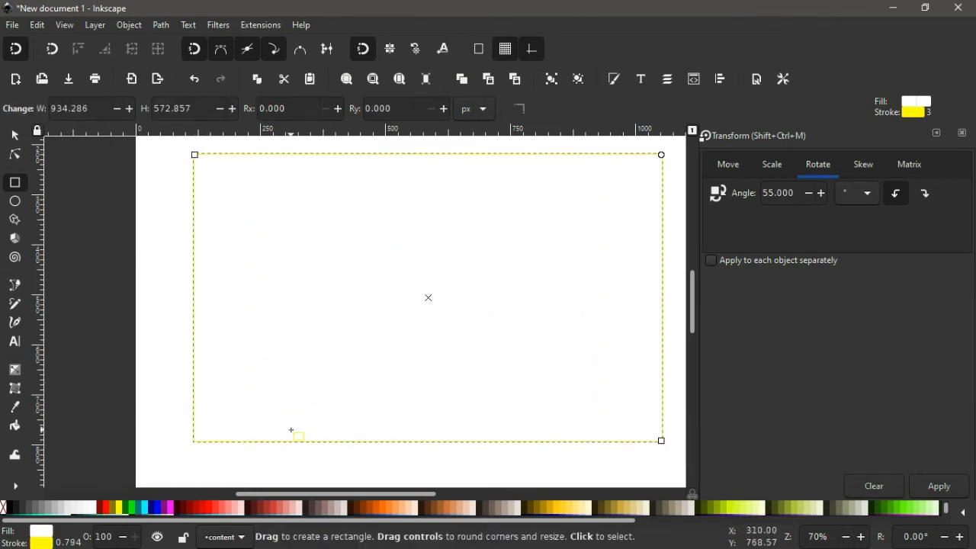
{"action": "left_click", "coordinate": [157, 508]}
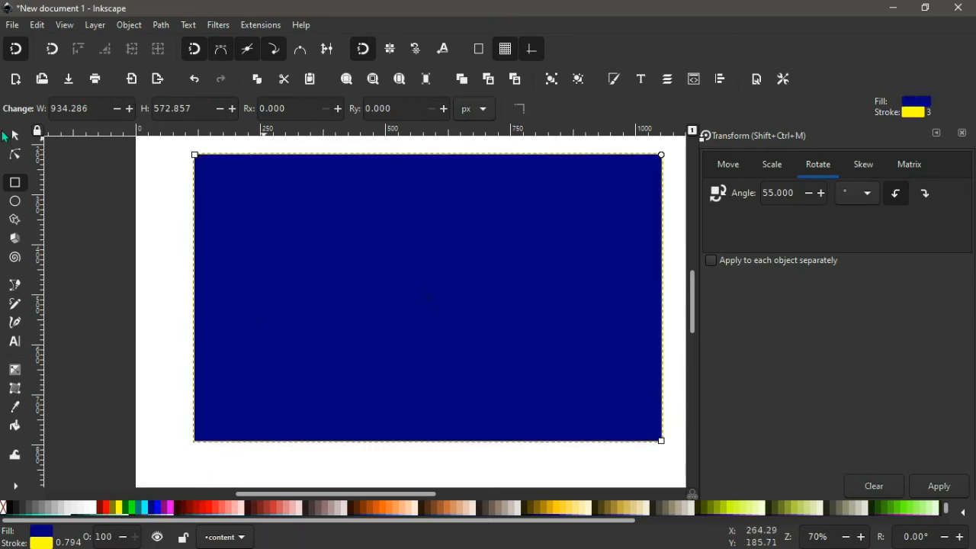
{"action": "left_click", "coordinate": [15, 136]}
{"action": "left_click", "coordinate": [246, 110]}
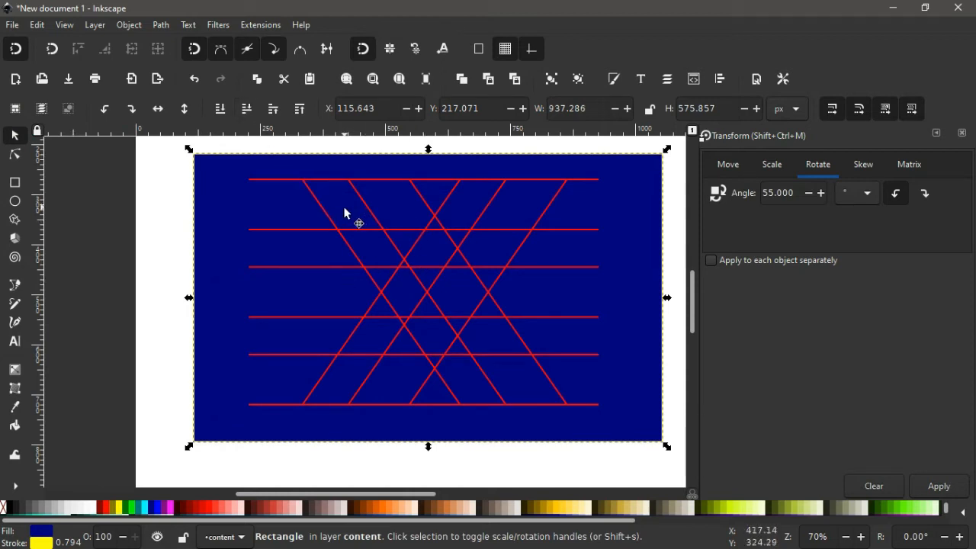
Step: Divide the blue rectangle with the combined line path and give the resulting pieces a white stroke
{"action": "left_click", "coordinate": [286, 229], "text": "shift"}
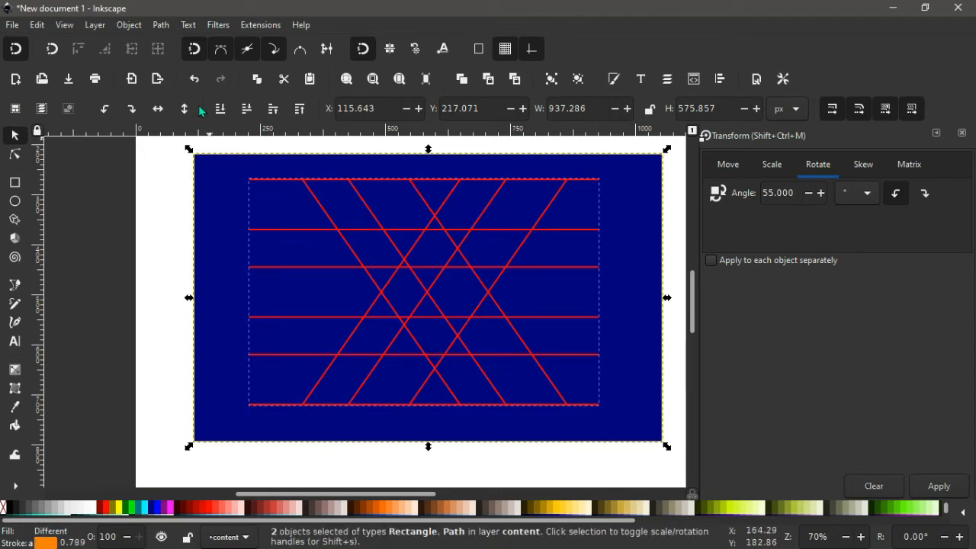
{"action": "left_click", "coordinate": [165, 27]}
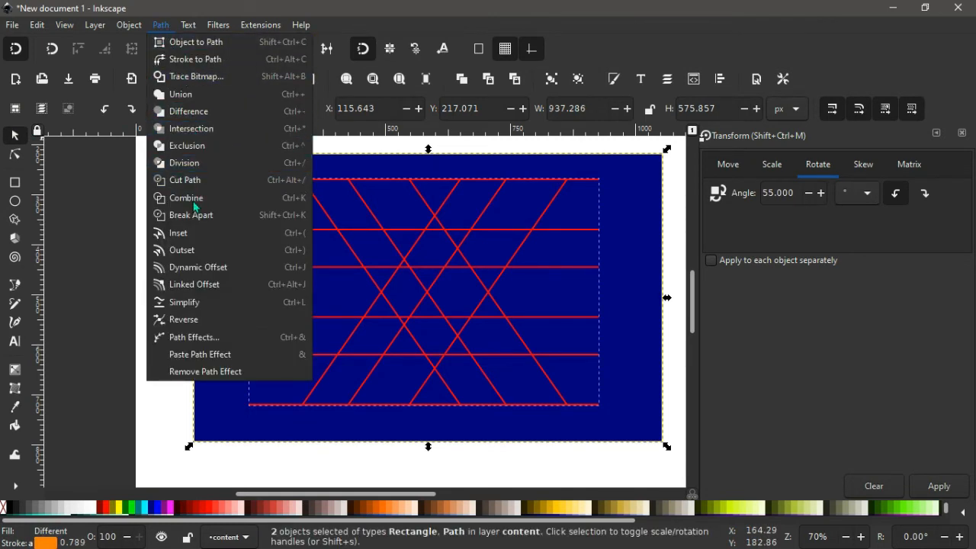
{"action": "left_click", "coordinate": [185, 163]}
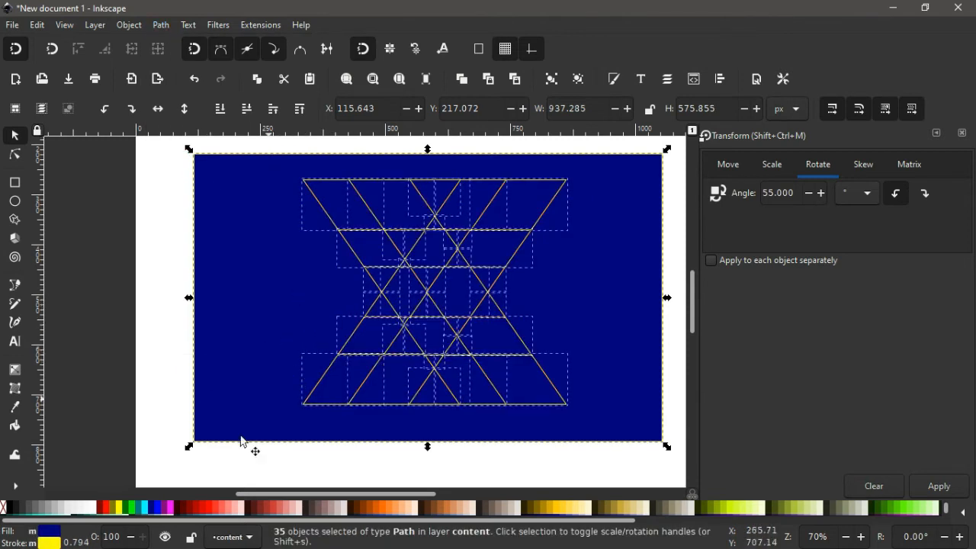
{"action": "left_click", "coordinate": [96, 509], "text": "shift"}
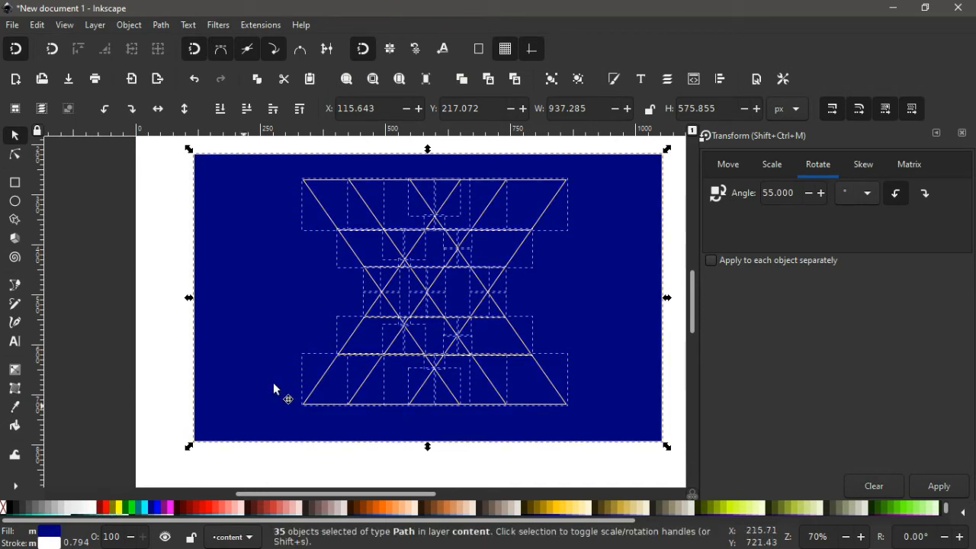
{"action": "left_click", "coordinate": [94, 321]}
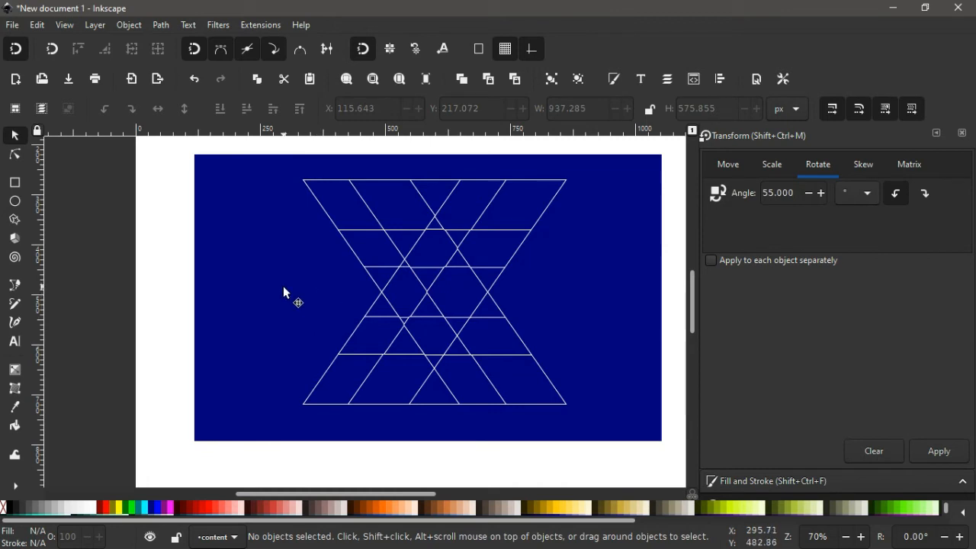
Step: Delete the outer background piece and the bottom-row piece just left of the lower right leg
{"action": "key", "text": "Delete"}
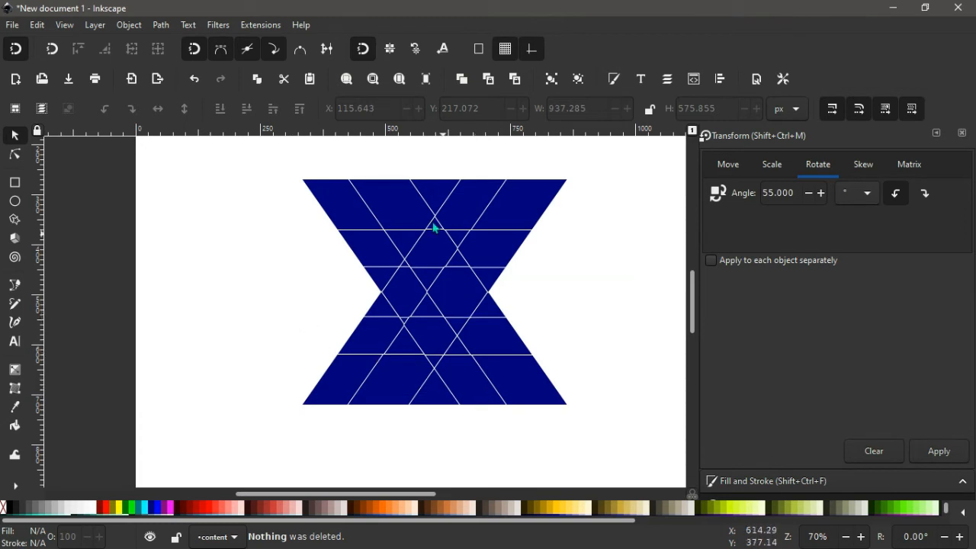
{"action": "left_click", "coordinate": [476, 394]}
{"action": "key", "text": "Delete"}
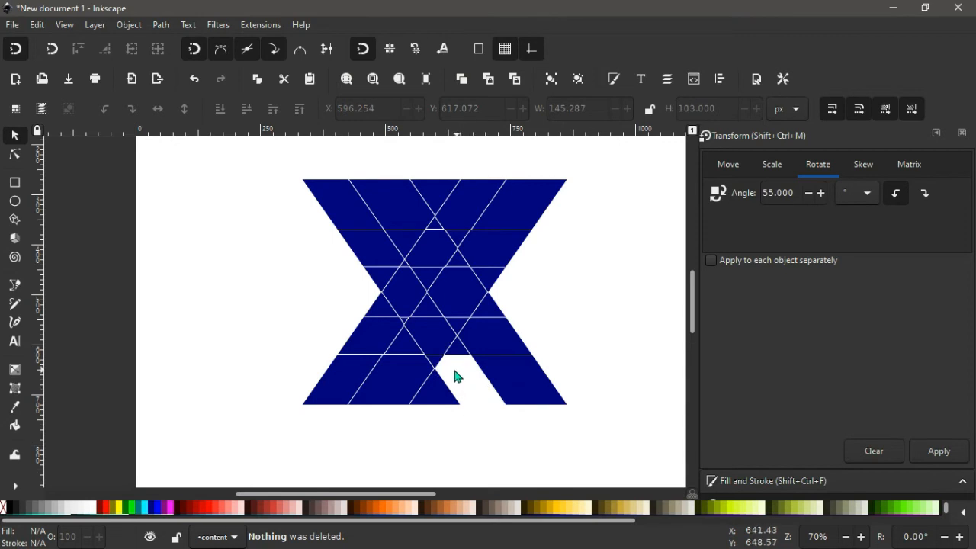
Step: Delete the lower-middle pieces above the bottom gap: the triangle at its peak, the large central piece, the adjoining left triangle and the small triangle below
{"action": "scroll", "coordinate": [450, 372], "scroll_direction": "up", "scroll_amount": 2}
{"action": "key", "text": "Delete"}
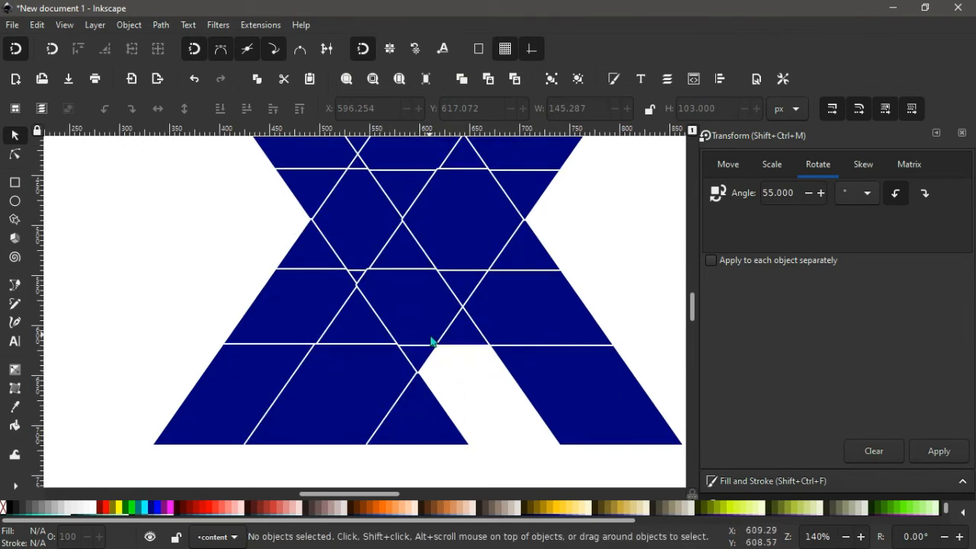
{"action": "key", "text": "Delete"}
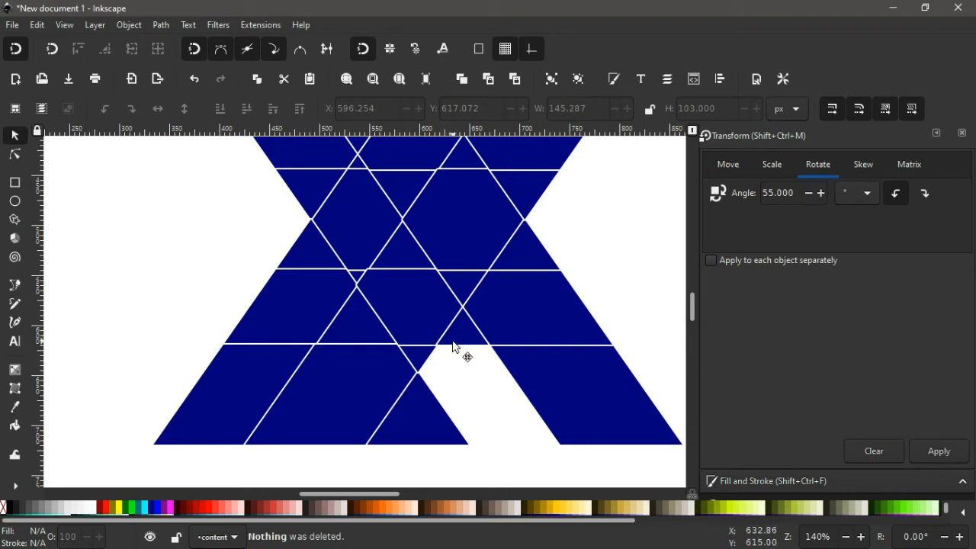
{"action": "left_click", "coordinate": [454, 341]}
{"action": "key", "text": "Delete"}
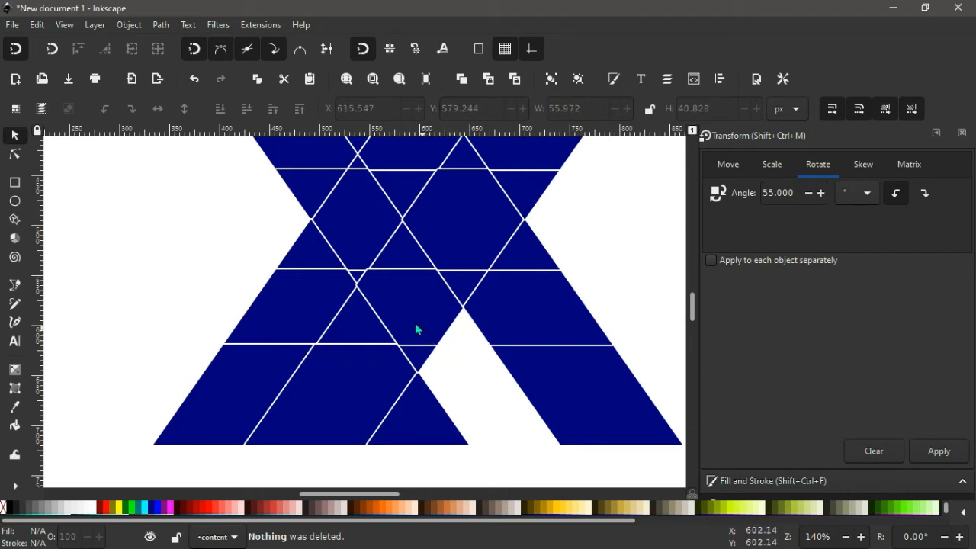
{"action": "left_click", "coordinate": [412, 326]}
{"action": "key", "text": "Delete"}
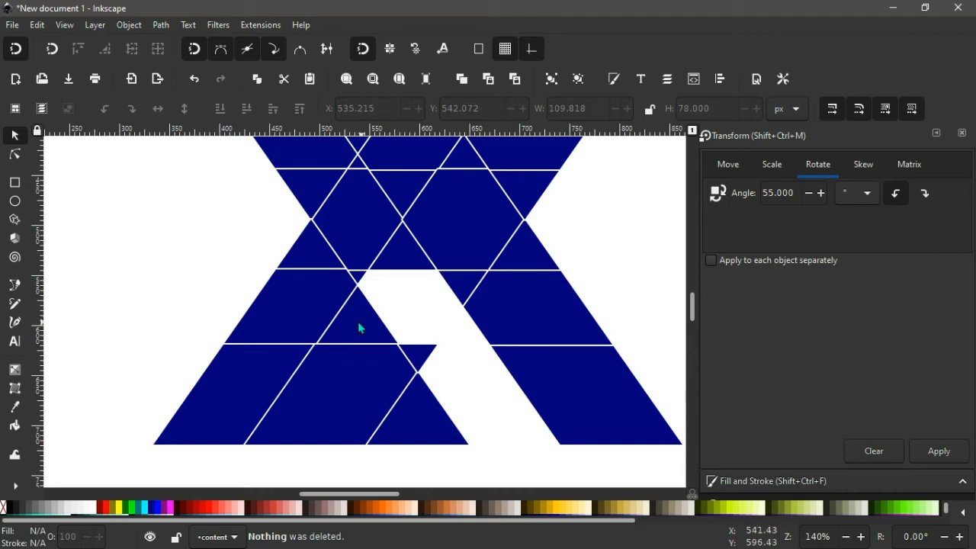
{"action": "left_click", "coordinate": [358, 319]}
{"action": "key", "text": "Delete"}
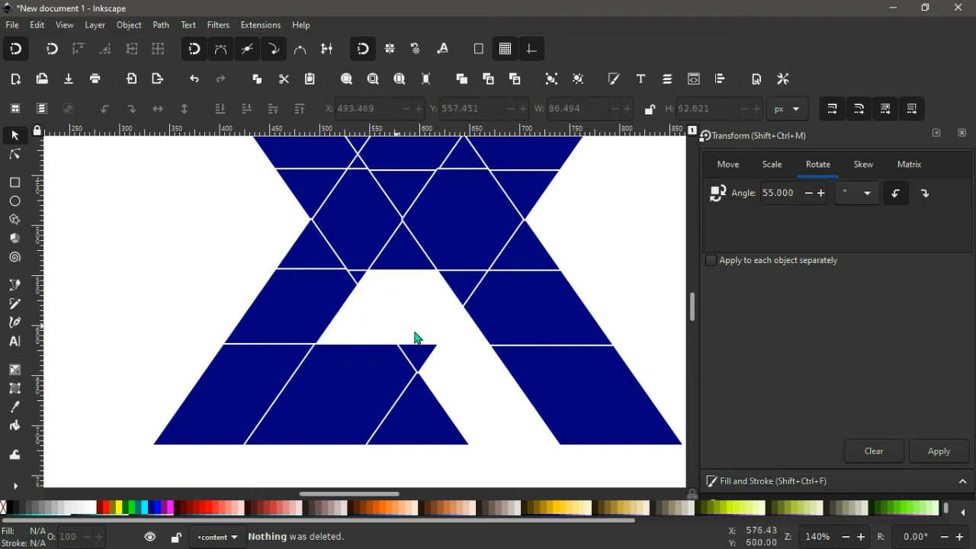
{"action": "left_click", "coordinate": [431, 350]}
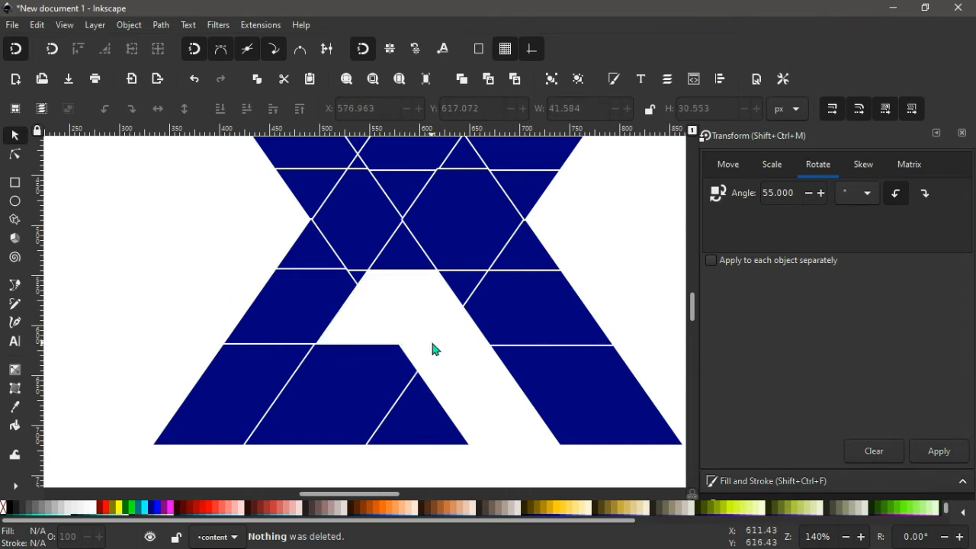
Step: Delete the top-row piece beside the upper right arm, plus the small triangle, large central piece and inverted triangle beneath it
{"action": "scroll", "coordinate": [435, 349], "scroll_direction": "up", "scroll_amount": 7}
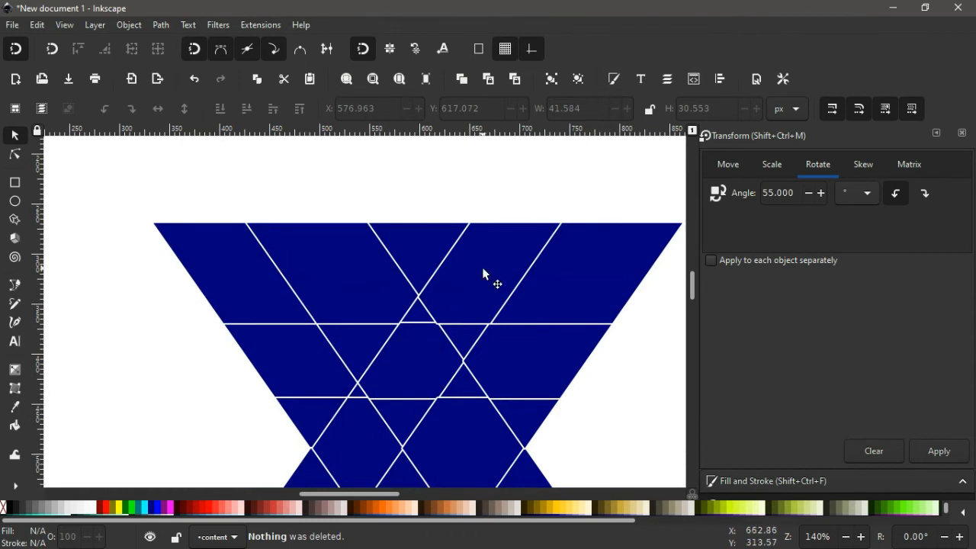
{"action": "left_click", "coordinate": [449, 321]}
{"action": "key", "text": "Delete"}
{"action": "left_click", "coordinate": [423, 319]}
{"action": "key", "text": "Delete"}
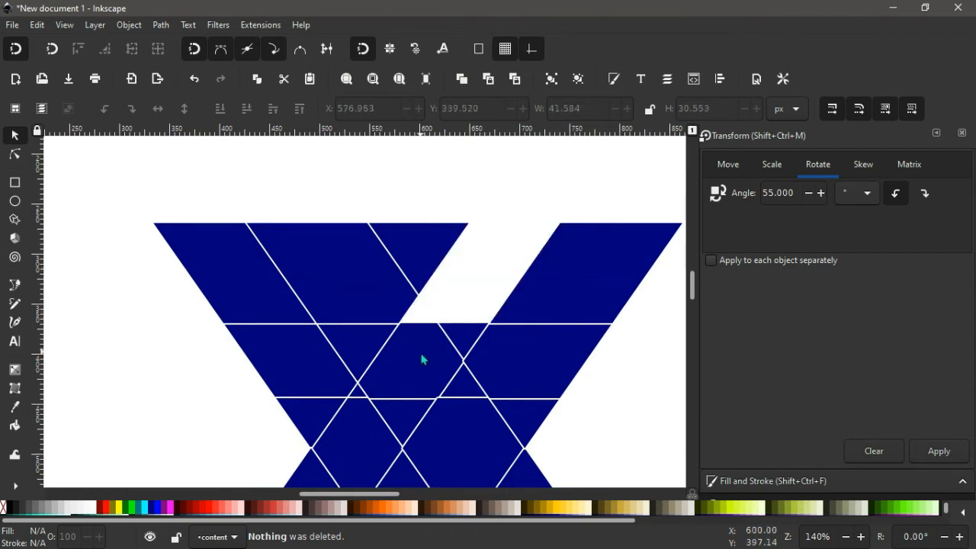
{"action": "left_click", "coordinate": [460, 338]}
{"action": "key", "text": "Delete"}
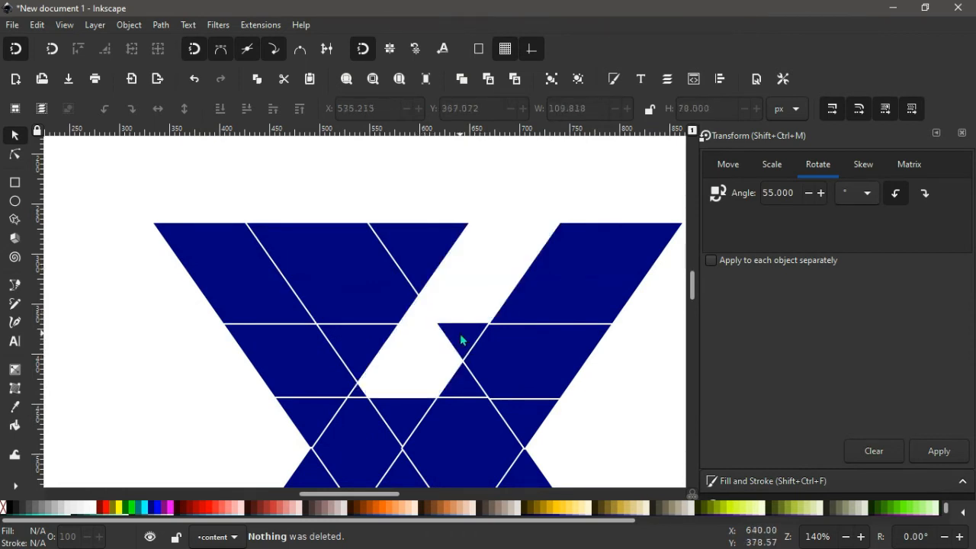
{"action": "left_click", "coordinate": [461, 339]}
{"action": "key", "text": "Delete"}
Step: Delete the left parallelogram in the row directly above the bottom row
{"action": "scroll", "coordinate": [460, 340], "scroll_direction": "down", "scroll_amount": 3}
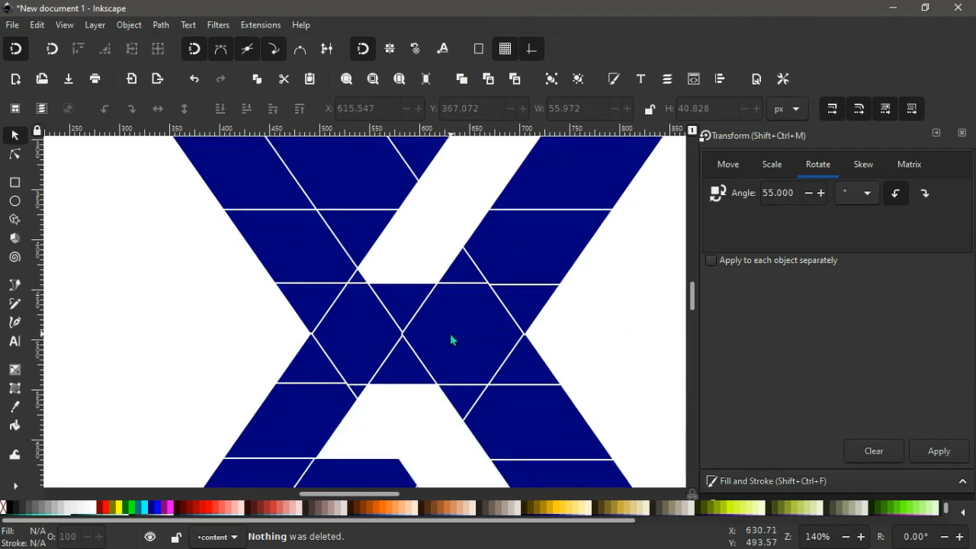
{"action": "left_click", "coordinate": [355, 396]}
{"action": "key", "text": "Delete"}
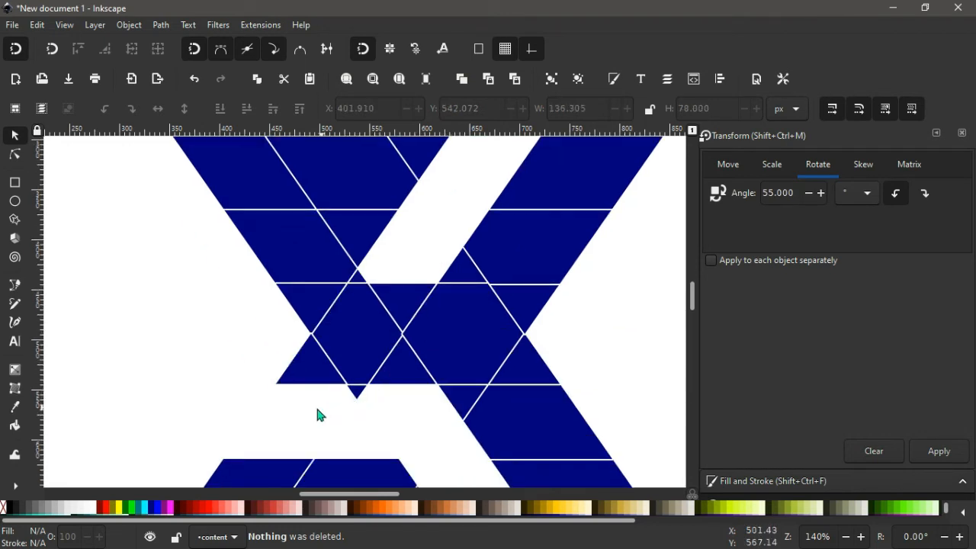
{"action": "left_click", "coordinate": [354, 391]}
{"action": "key", "text": "Delete"}
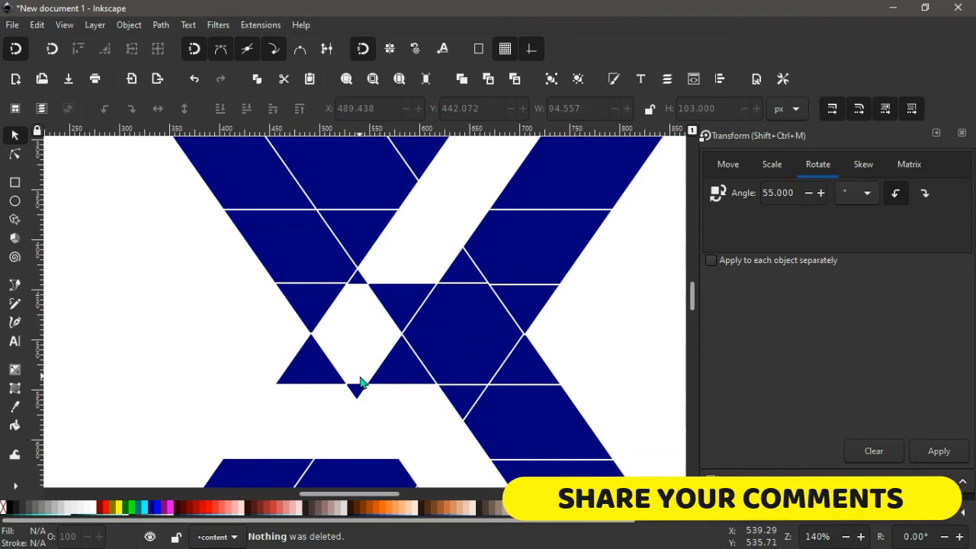
{"action": "key", "text": "ctrl+z"}
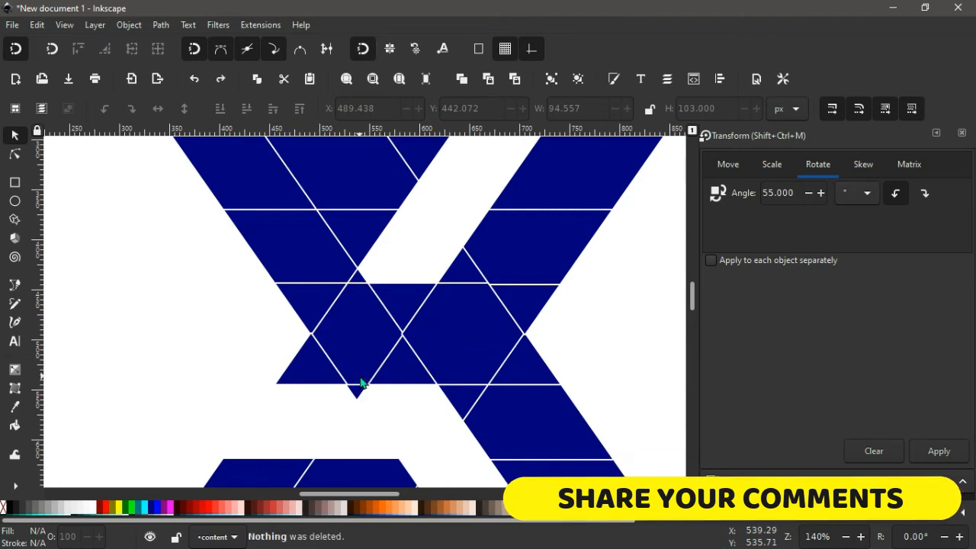
{"action": "left_click", "coordinate": [361, 277]}
{"action": "key", "text": "Delete"}
{"action": "key", "text": "ctrl+z"}
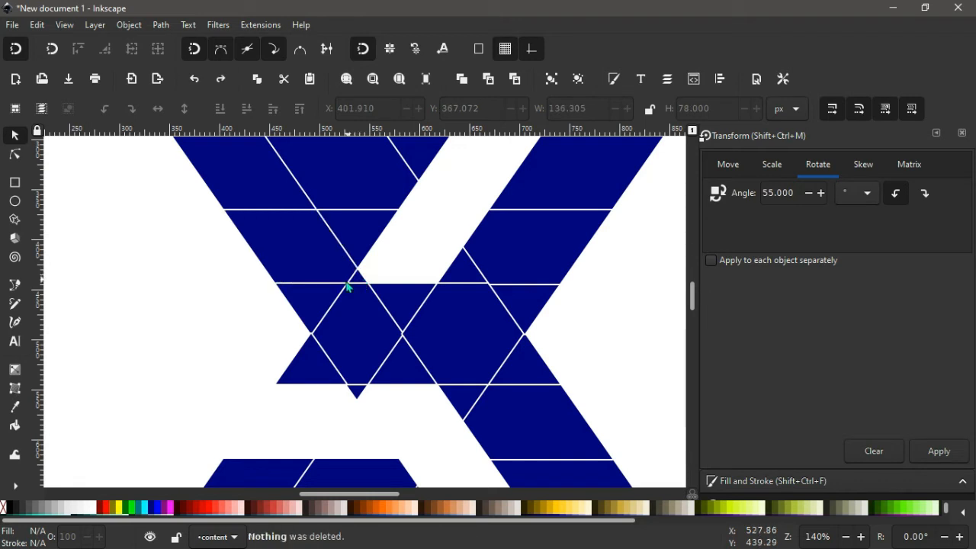
Step: Delete the tiny triangles above and below the left hexagon and the larger triangle along its upper-left edge
{"action": "scroll", "coordinate": [353, 289], "scroll_direction": "up", "scroll_amount": 2}
{"action": "key", "text": "Delete"}
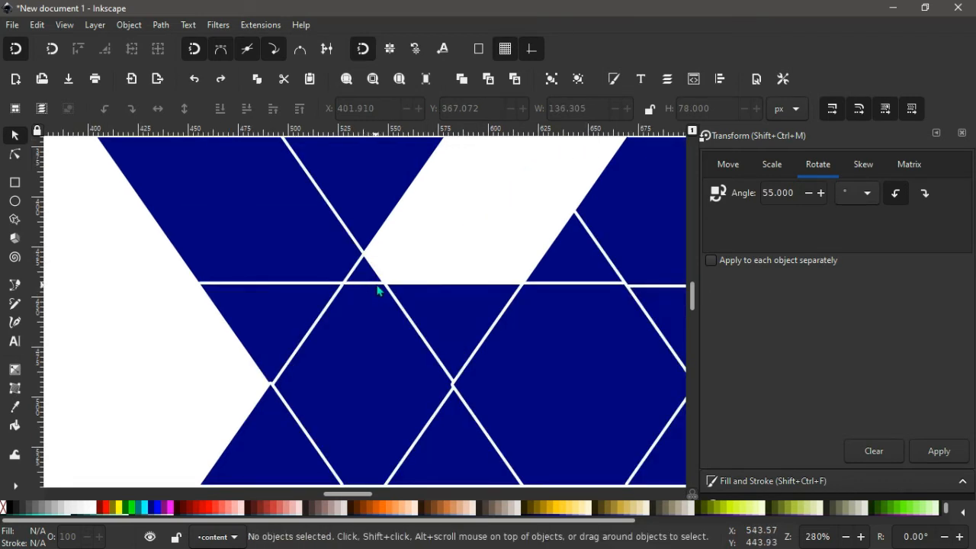
{"action": "key", "text": "Delete"}
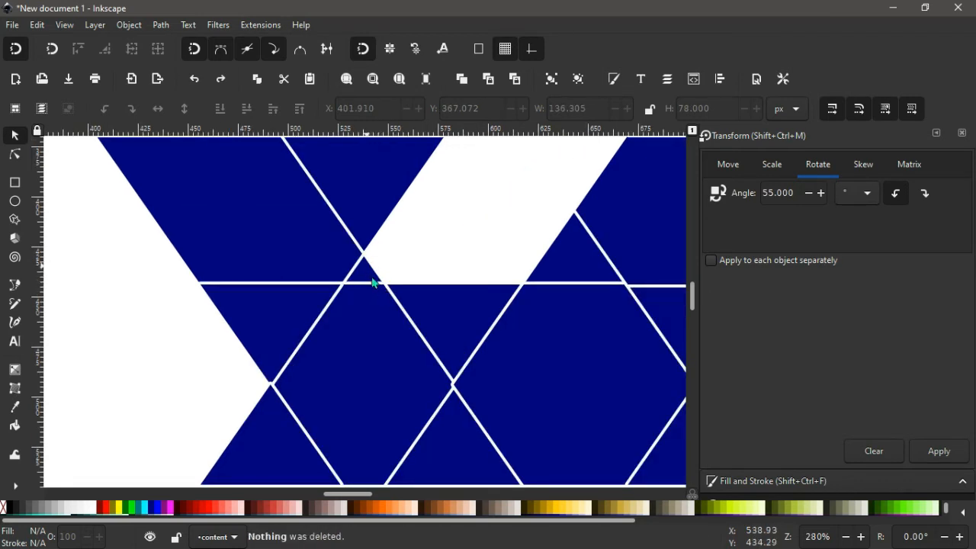
{"action": "left_click", "coordinate": [372, 274]}
{"action": "key", "text": "Delete"}
{"action": "scroll", "coordinate": [364, 305], "scroll_direction": "down", "scroll_amount": 3}
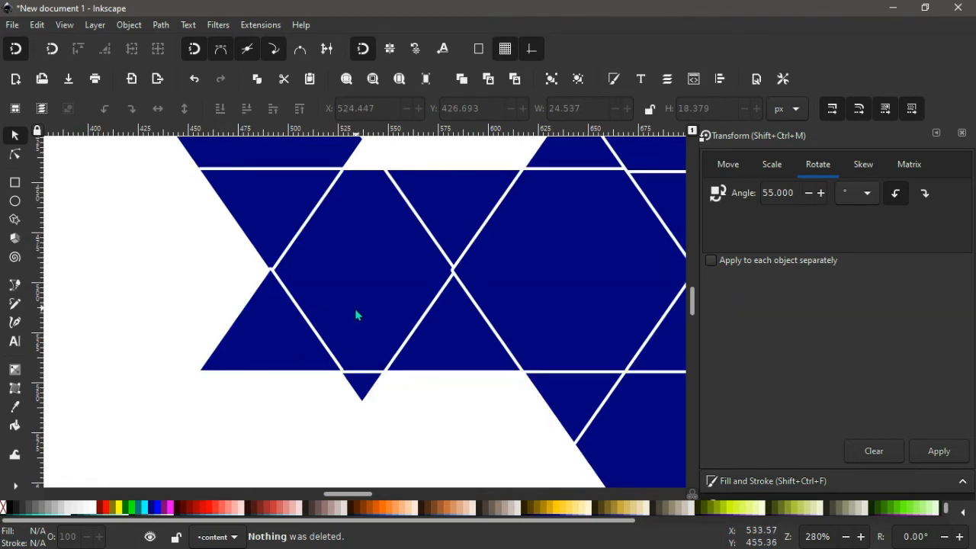
{"action": "left_click", "coordinate": [262, 216]}
{"action": "key", "text": "Delete"}
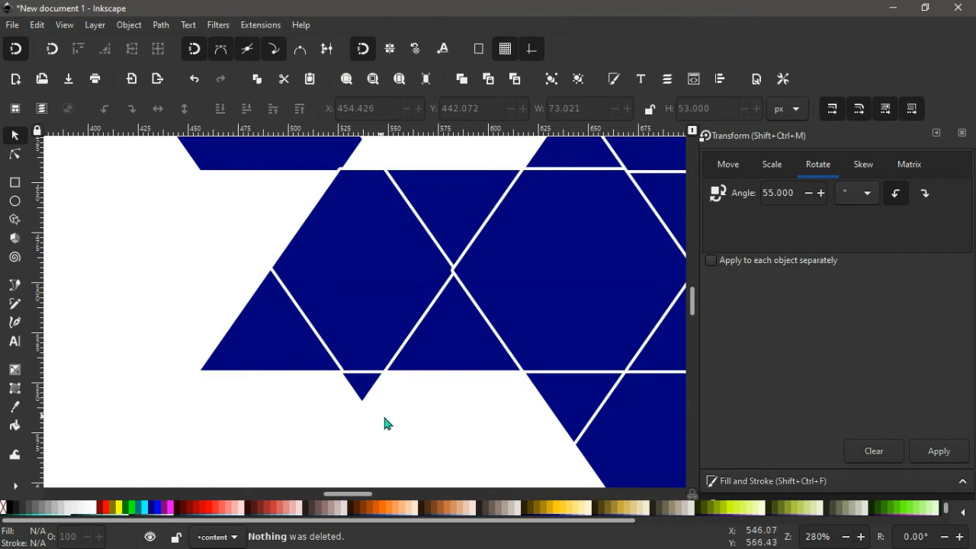
{"action": "left_click", "coordinate": [363, 393]}
{"action": "key", "text": "Delete"}
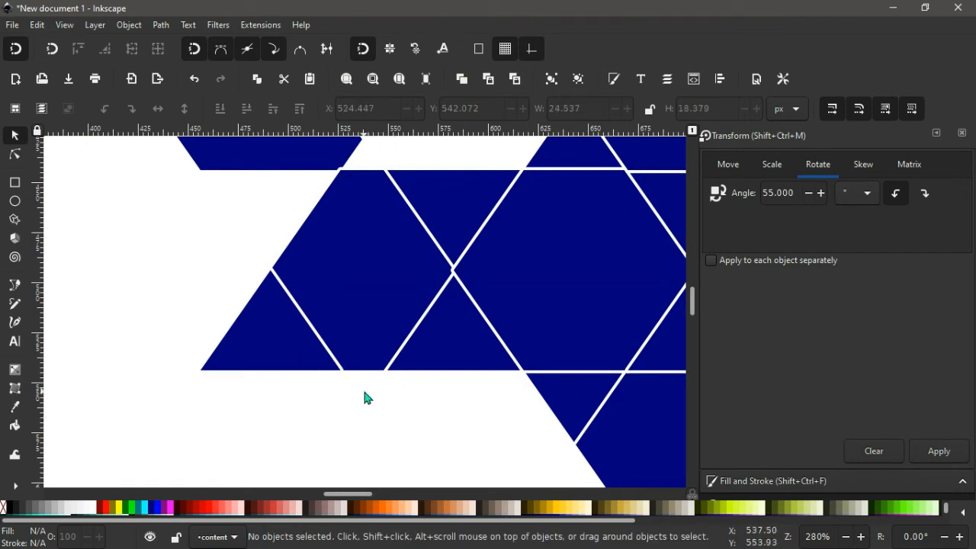
Step: Delete the two pieces hanging below the upper-left trapezoid: the slanted parallelogram and the inverted triangle beside it
{"action": "scroll", "coordinate": [365, 395], "scroll_direction": "down", "scroll_amount": 2}
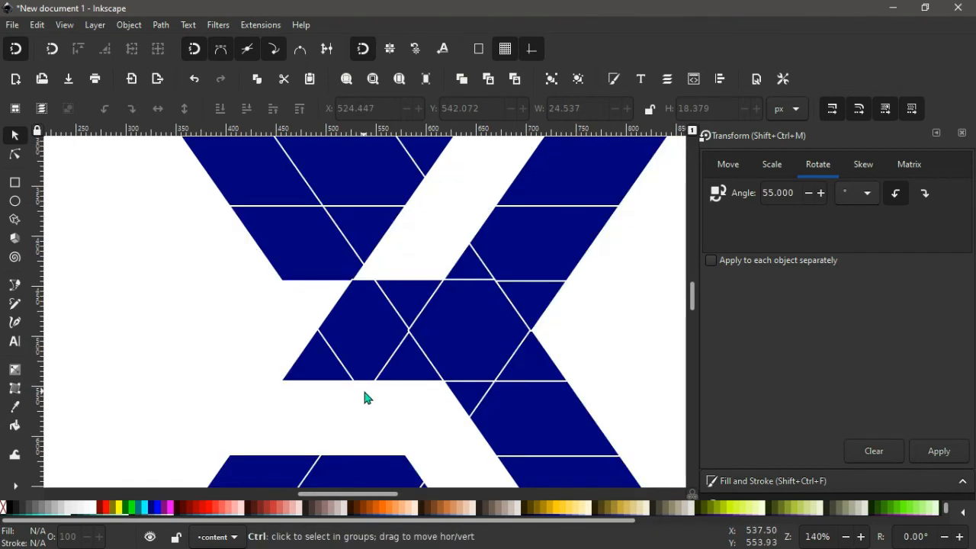
{"action": "scroll", "coordinate": [364, 395], "scroll_direction": "down", "scroll_amount": 2}
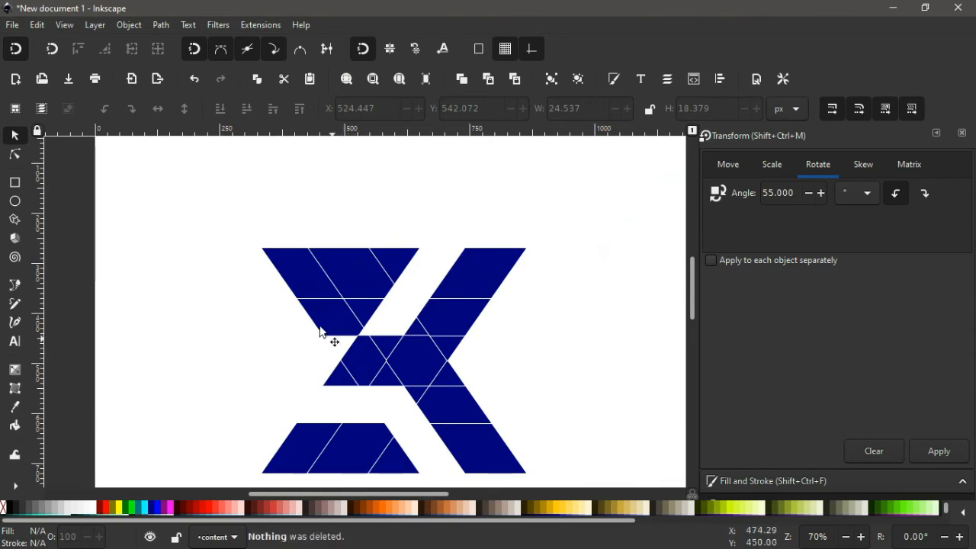
{"action": "key", "text": "Delete"}
{"action": "left_click", "coordinate": [359, 322]}
{"action": "key", "text": "Delete"}
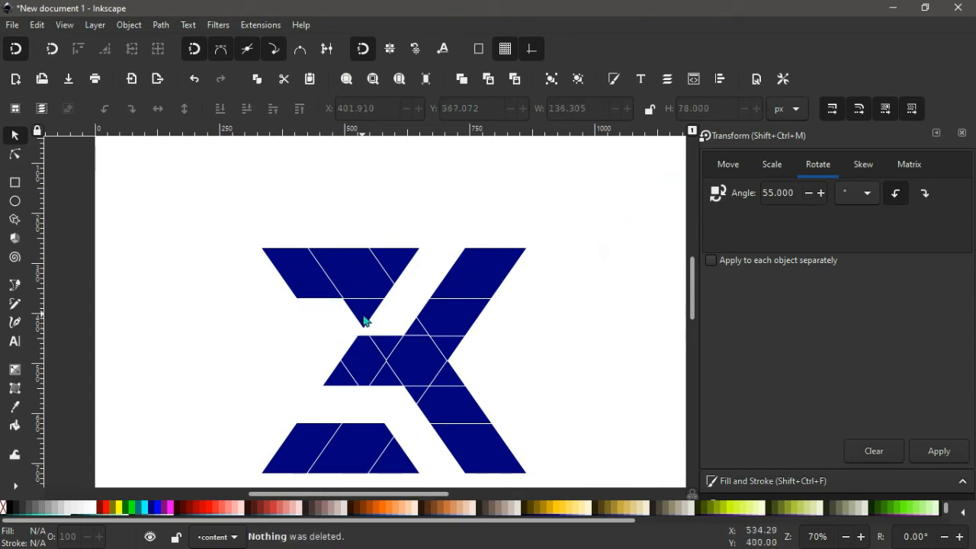
{"action": "left_click", "coordinate": [371, 318]}
{"action": "key", "text": "Delete"}
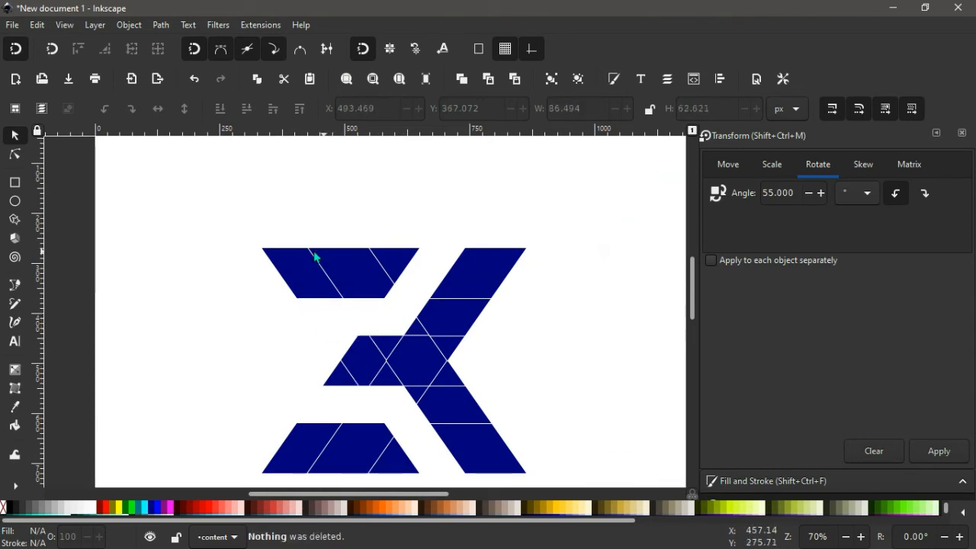
Step: Select all the remaining logo pieces and merge them into a single path with Union
{"action": "left_click_drag", "start_coordinate": [59, 185], "coordinate": [570, 495]}
{"action": "left_click_drag", "start_coordinate": [506, 466], "coordinate": [505, 450]}
{"action": "scroll", "coordinate": [335, 282], "scroll_direction": "up", "scroll_amount": 2}
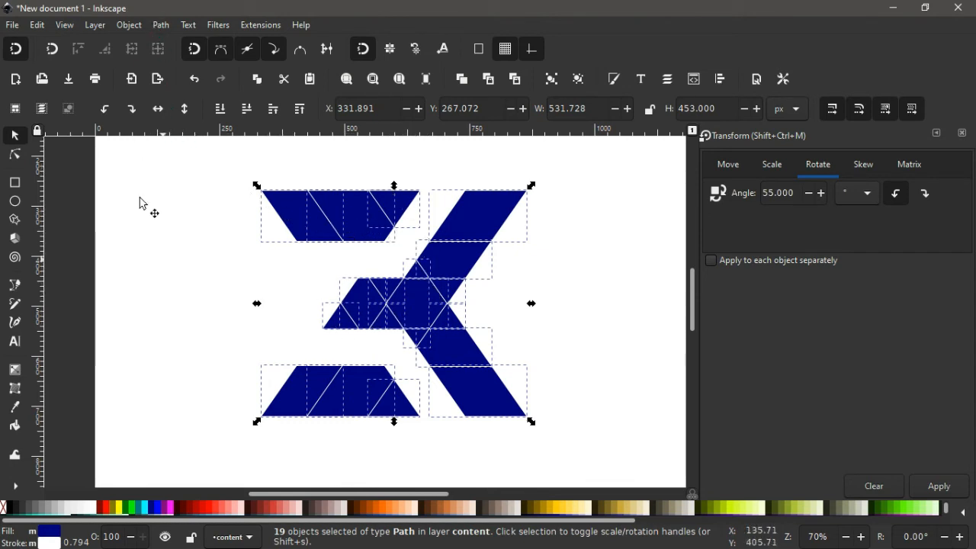
{"action": "left_click", "coordinate": [161, 26]}
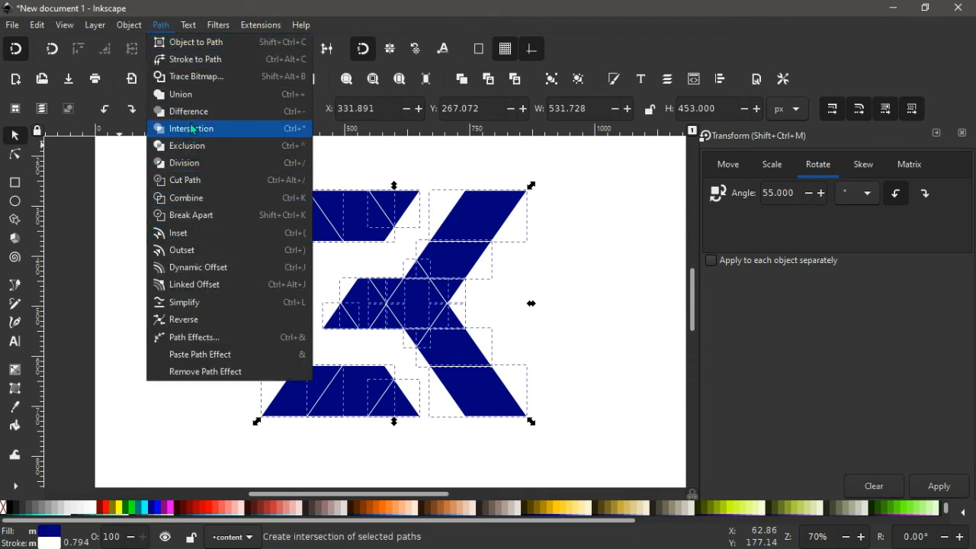
{"action": "left_click", "coordinate": [191, 98]}
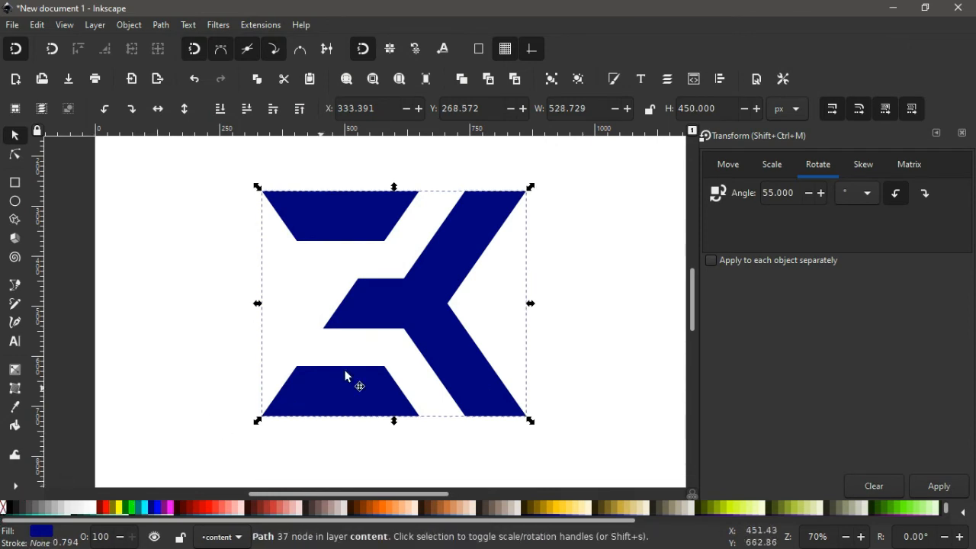
Step: Move the merged logo toward the centre of the page and enlarge it to about 593 × 505 px
{"action": "left_click_drag", "start_coordinate": [419, 321], "coordinate": [468, 310]}
{"action": "scroll", "coordinate": [480, 348], "scroll_direction": "down", "scroll_amount": 3}
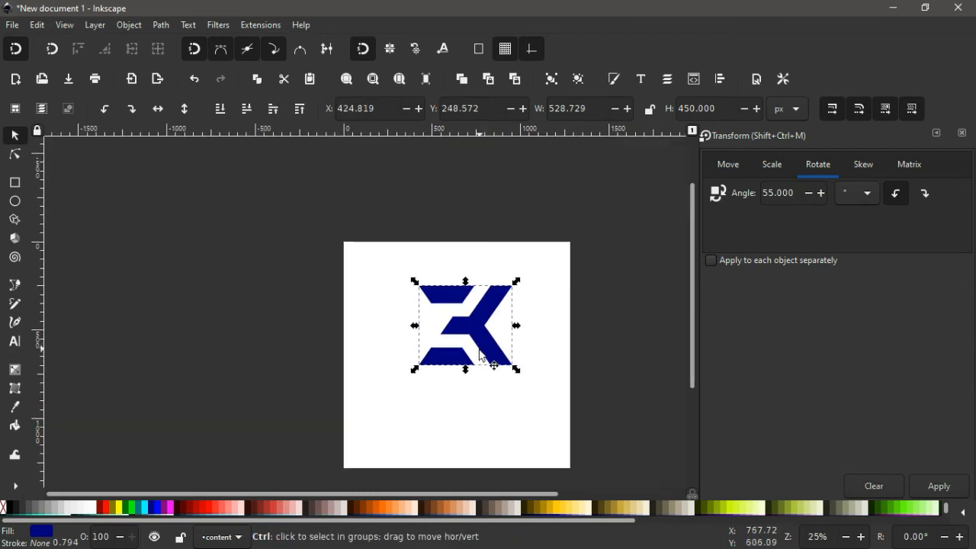
{"action": "left_click", "coordinate": [495, 353]}
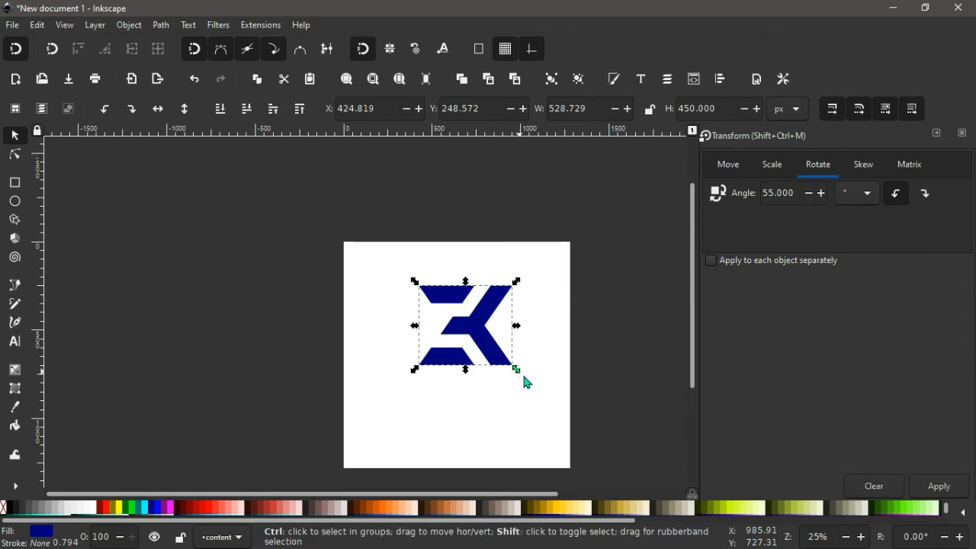
{"action": "left_click_drag", "start_coordinate": [518, 373], "coordinate": [522, 376]}
Step: Draw a circle with a radius of about 537 px over the logo's left part and fill it black
{"action": "left_click", "coordinate": [15, 202]}
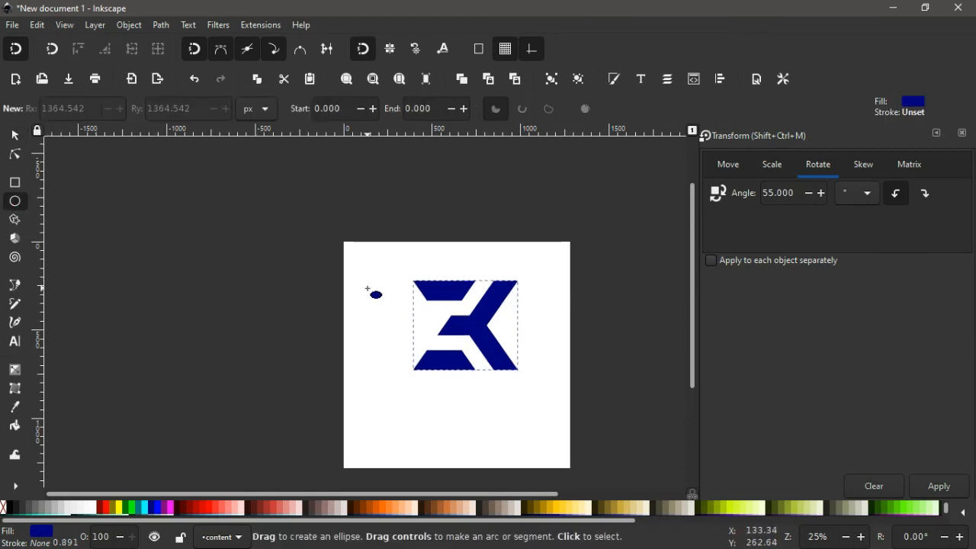
{"action": "left_click_drag", "start_coordinate": [368, 289], "coordinate": [478, 385]}
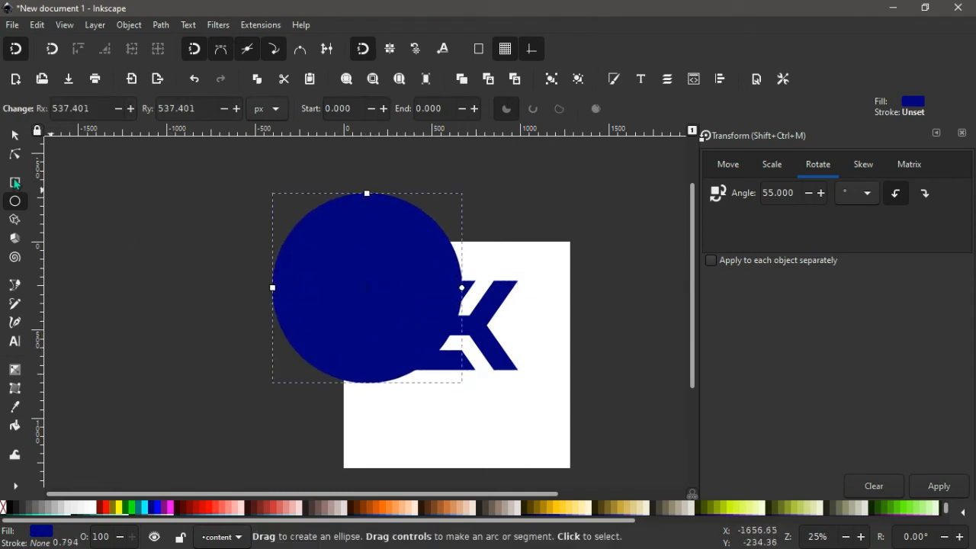
{"action": "left_click", "coordinate": [14, 135]}
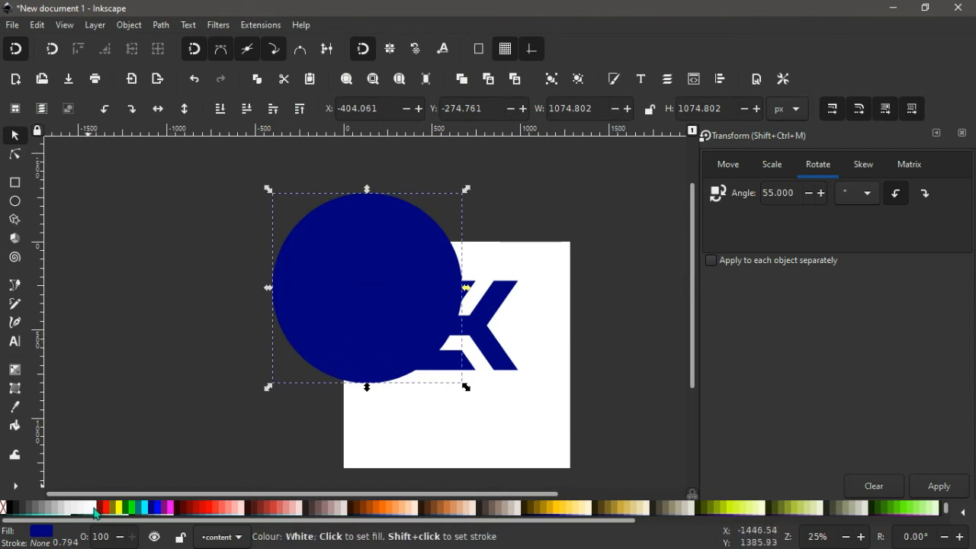
{"action": "left_click", "coordinate": [10, 509]}
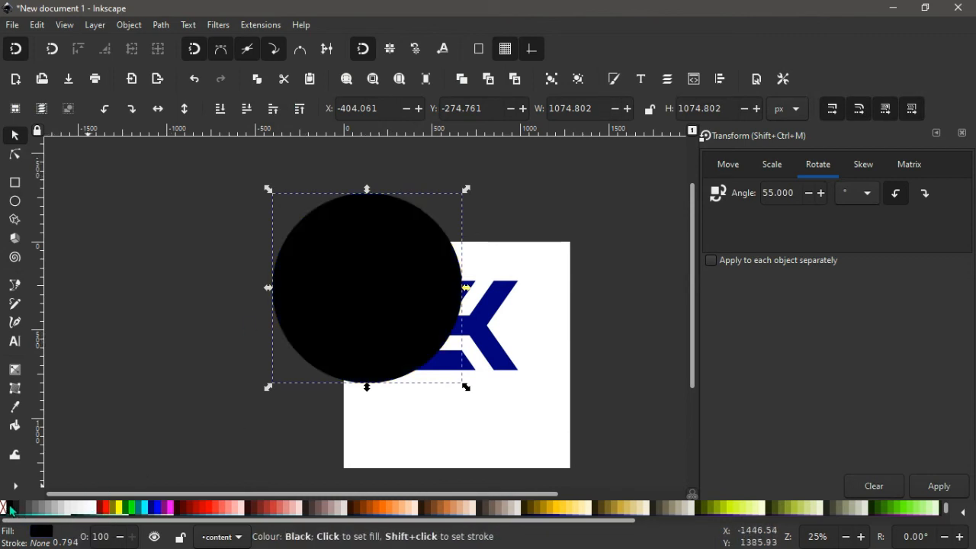
Step: Place the black circle behind the logo and position the logo in the middle of the circle
{"action": "left_click", "coordinate": [488, 343]}
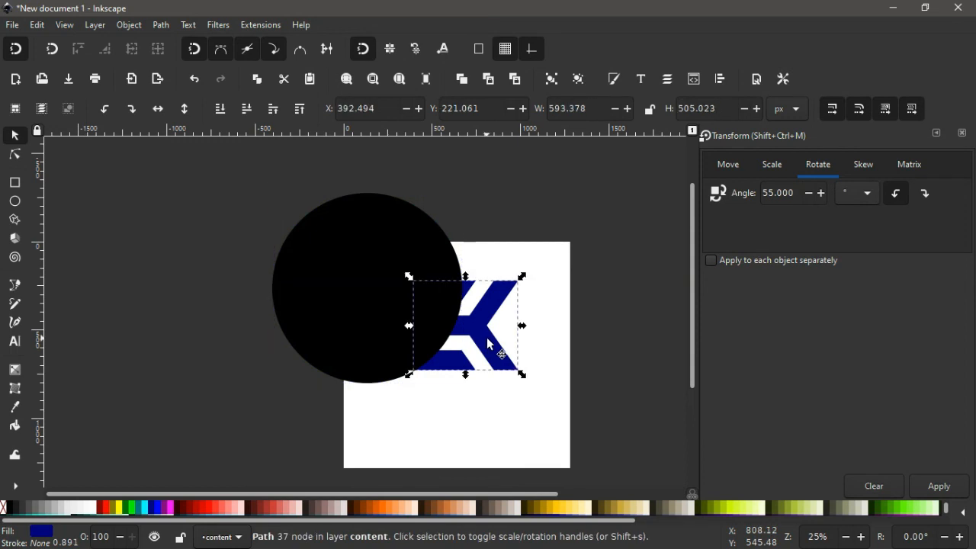
{"action": "left_click_drag", "start_coordinate": [482, 340], "coordinate": [519, 342]}
{"action": "left_click_drag", "start_coordinate": [382, 336], "coordinate": [499, 372]}
{"action": "left_click", "coordinate": [246, 111]}
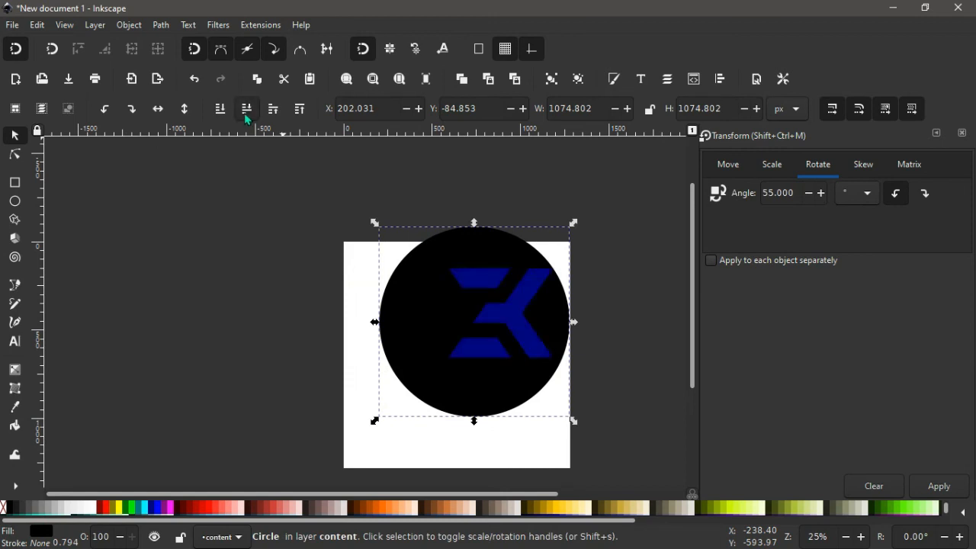
{"action": "left_click_drag", "start_coordinate": [482, 339], "coordinate": [481, 334]}
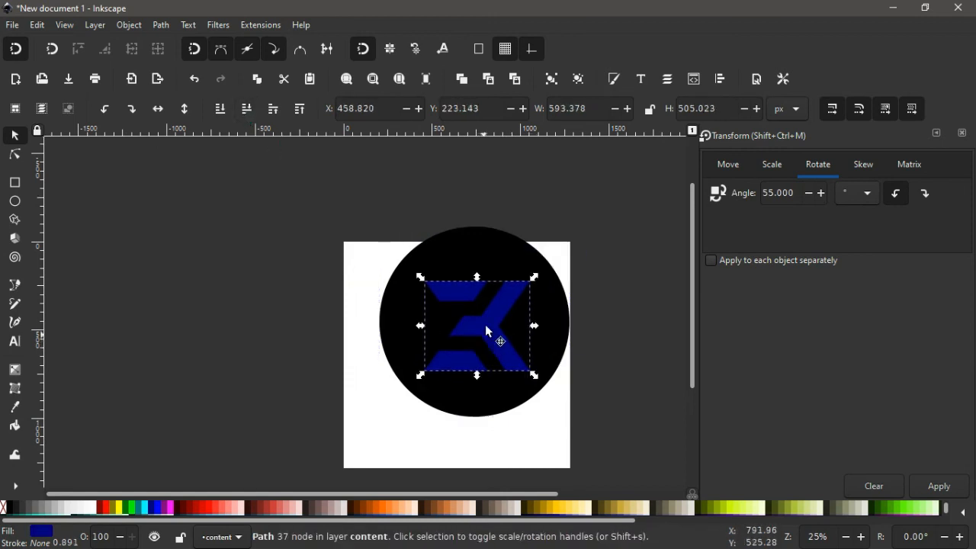
Step: Scale the circle and logo together to about 727 px wide and move them near the middle of the page
{"action": "left_click", "coordinate": [470, 262], "text": "shift"}
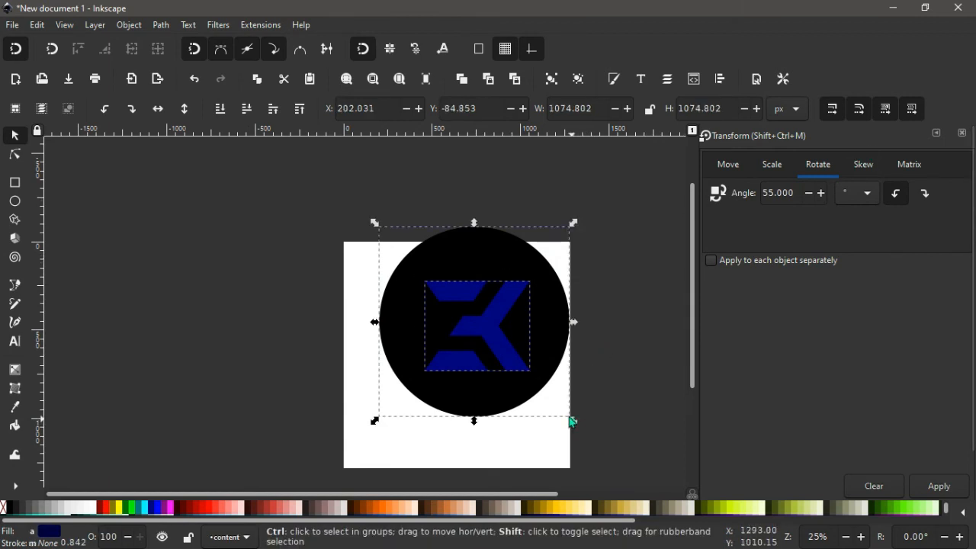
{"action": "left_click_drag", "start_coordinate": [573, 419], "coordinate": [552, 391]}
{"action": "mouse_move", "coordinate": [537, 343]}
{"action": "left_mouse_down"}
{"action": "mouse_move", "coordinate": [518, 340]}
{"action": "mouse_move", "coordinate": [510, 356]}
{"action": "mouse_move", "coordinate": [525, 347]}
{"action": "left_mouse_up"}
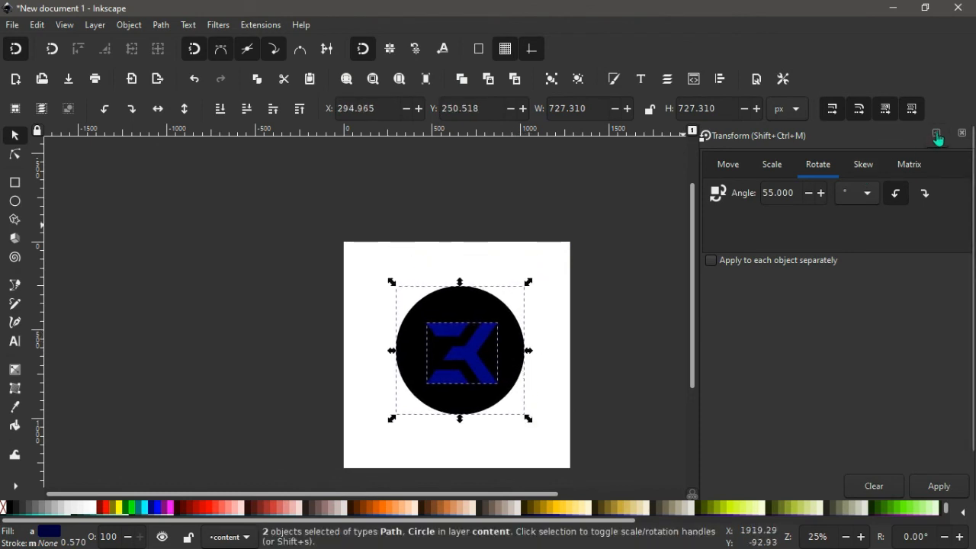
Step: Collapse the Transform dialog and turn off snapping
{"action": "left_click", "coordinate": [935, 133]}
{"action": "left_click", "coordinate": [13, 50]}
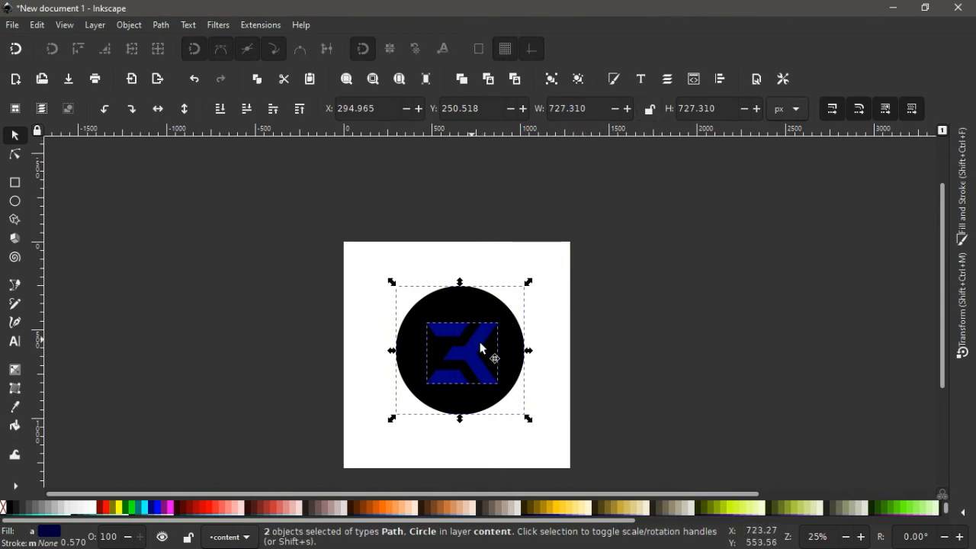
{"action": "left_click", "coordinate": [555, 332]}
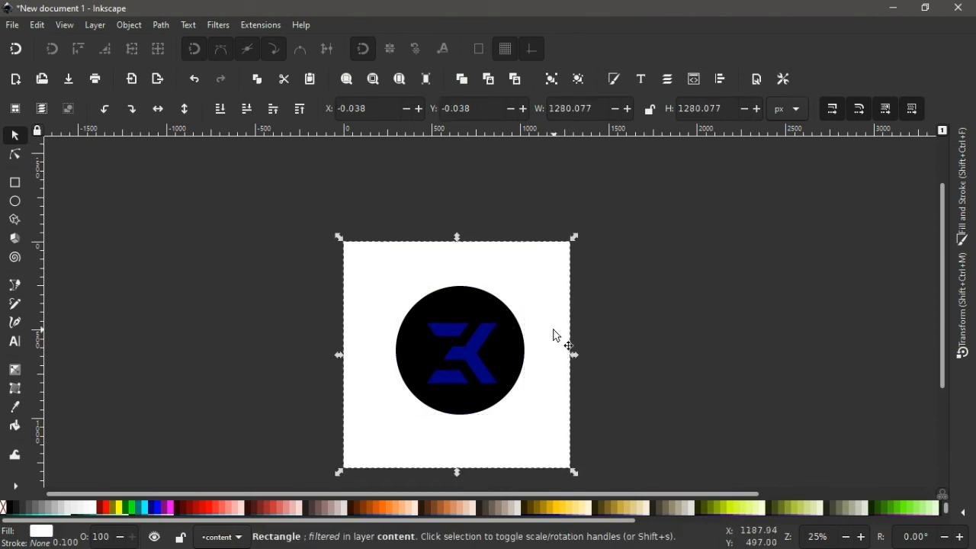
Step: Fill the logo inside the black circle with white
{"action": "left_click", "coordinate": [466, 356]}
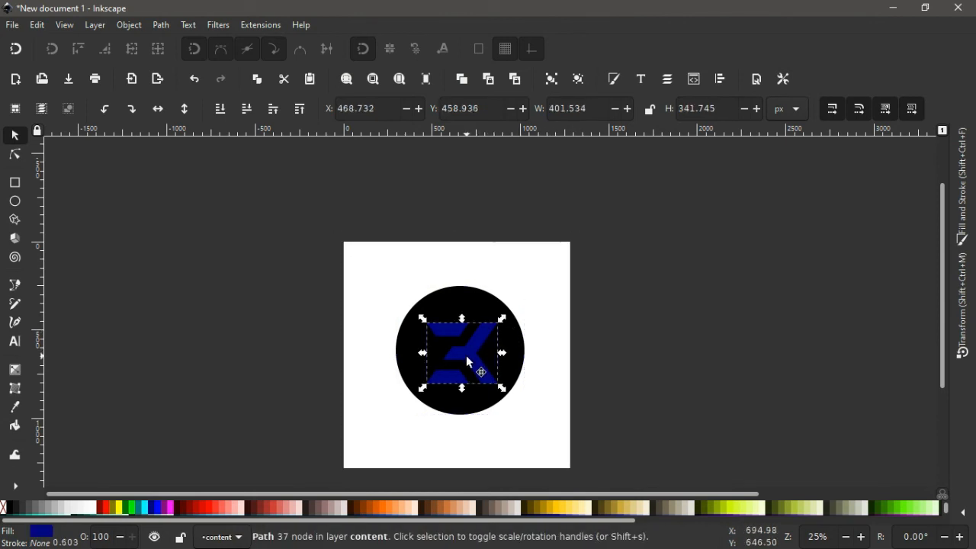
{"action": "left_click", "coordinate": [102, 507]}
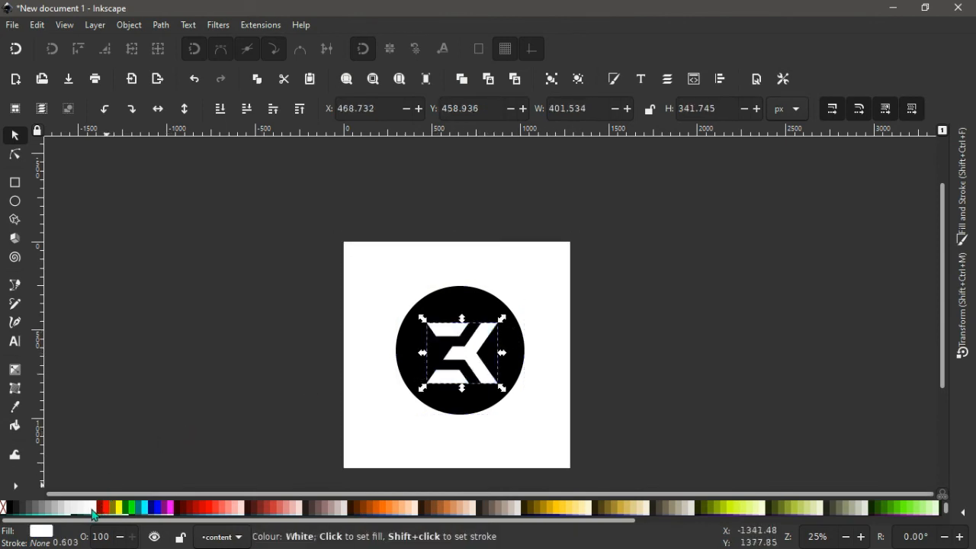
{"action": "left_click", "coordinate": [548, 376]}
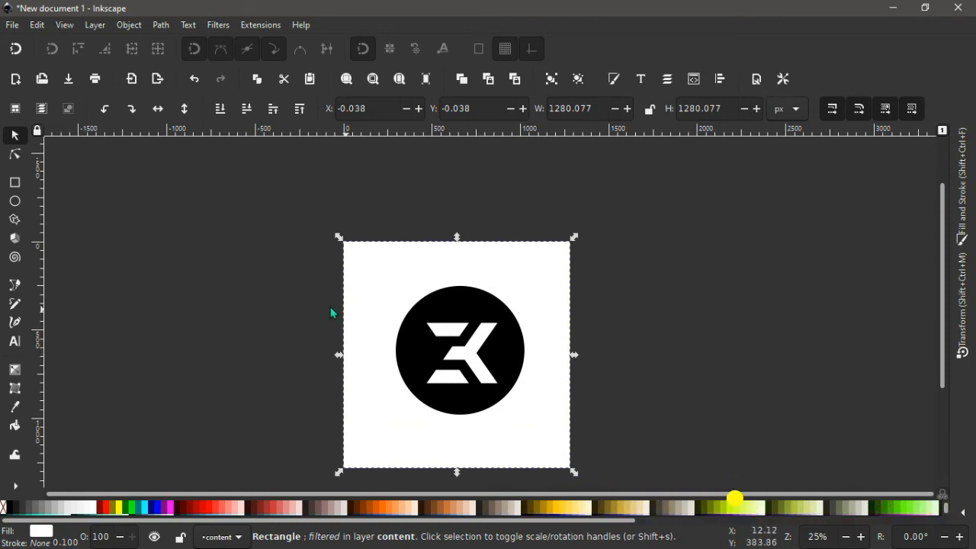
Step: Group the black circle and the white logo
{"action": "left_click_drag", "start_coordinate": [297, 284], "coordinate": [577, 426]}
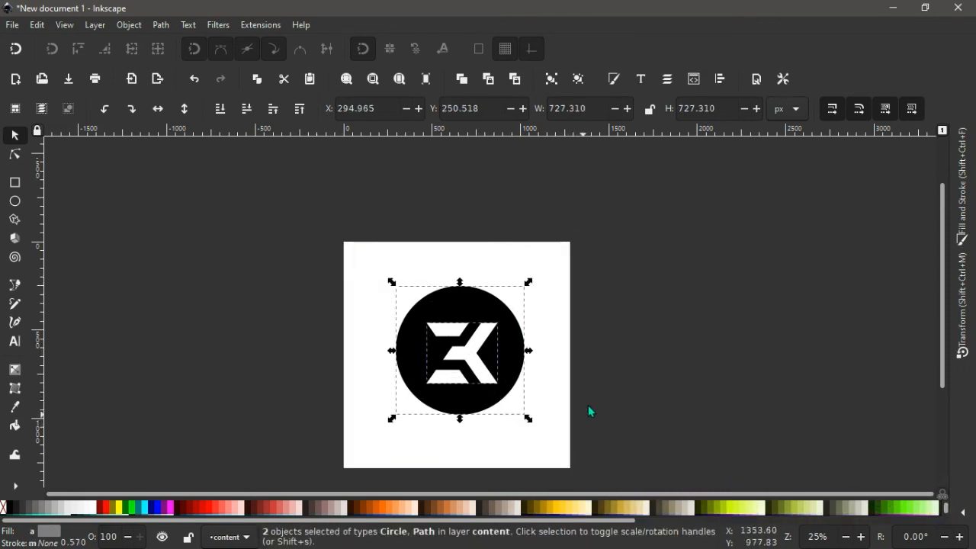
{"action": "key", "text": "ctrl"}
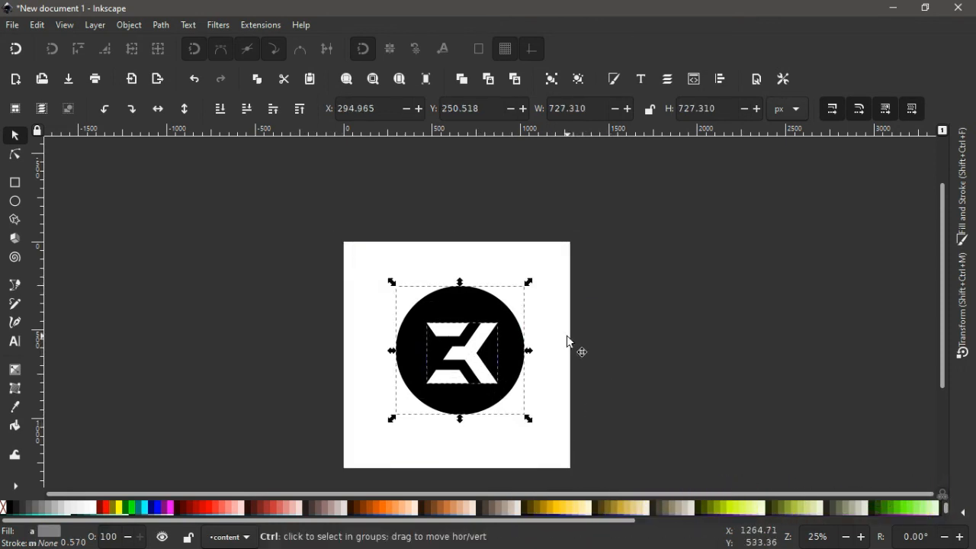
{"action": "key", "text": "ctrl+g"}
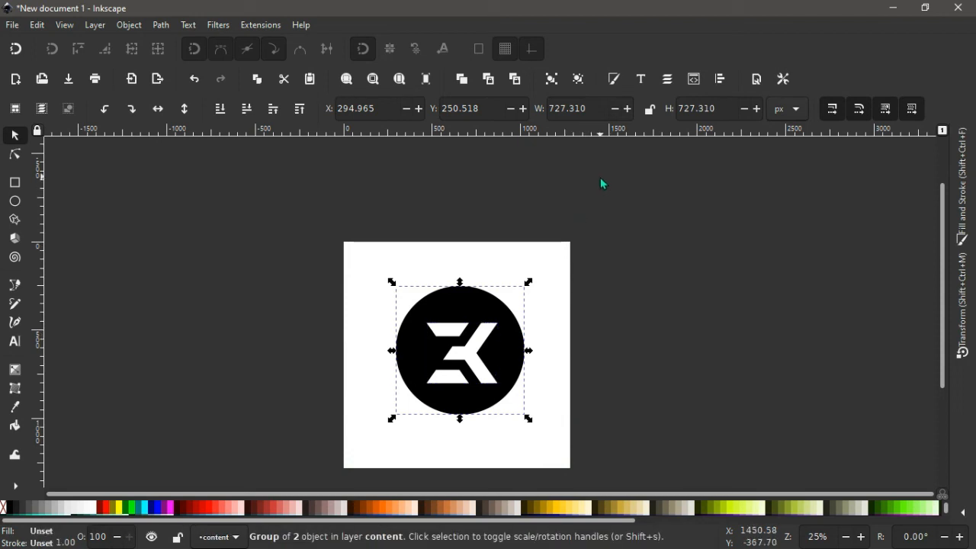
Step: Centre the logo group horizontally and vertically on the white background square, aligning relative to the last selected object
{"action": "key", "text": "shift"}
{"action": "left_click", "coordinate": [546, 317], "text": "shift"}
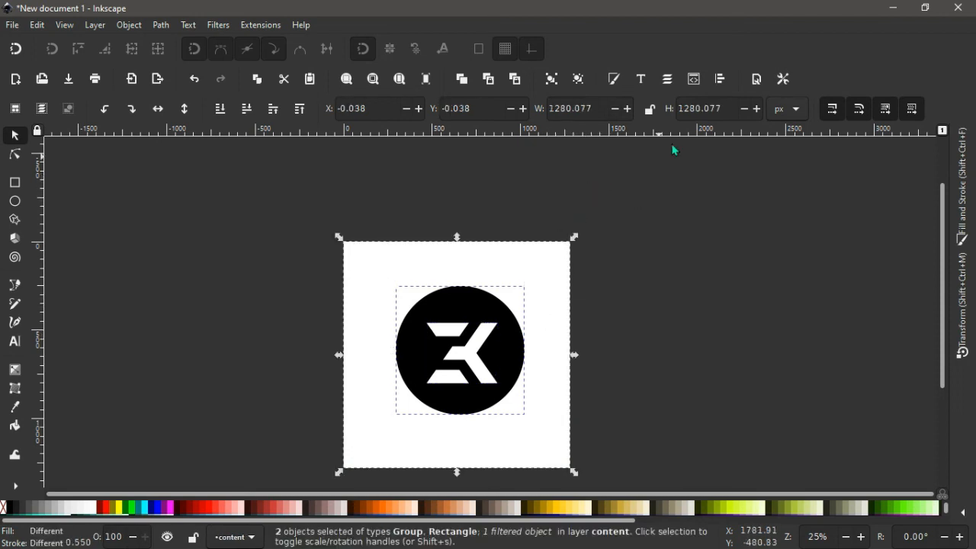
{"action": "left_click", "coordinate": [721, 80]}
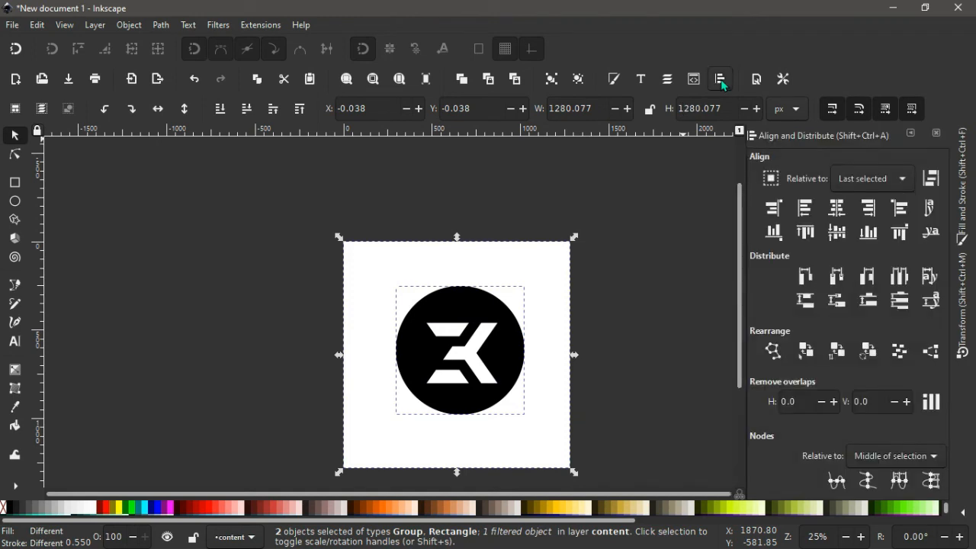
{"action": "left_click", "coordinate": [835, 216]}
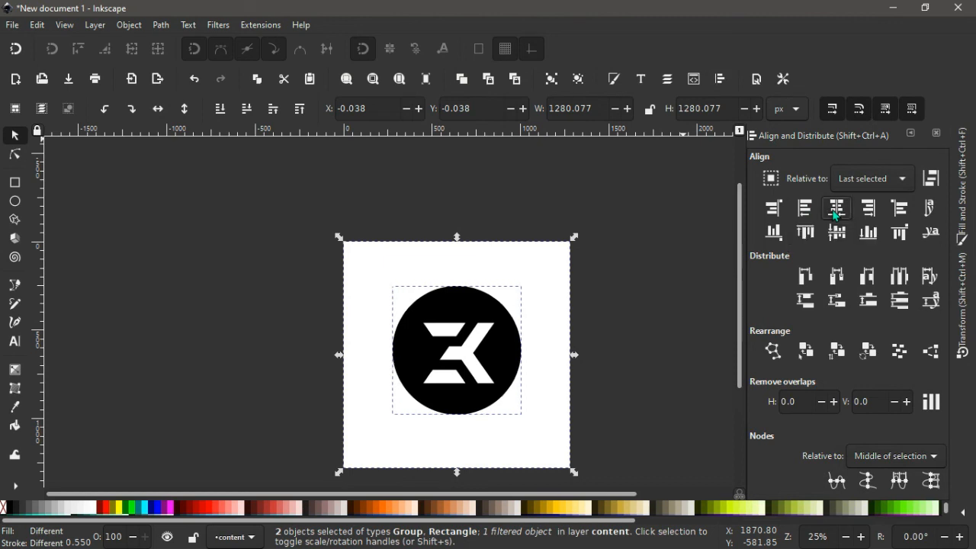
{"action": "left_click", "coordinate": [834, 235]}
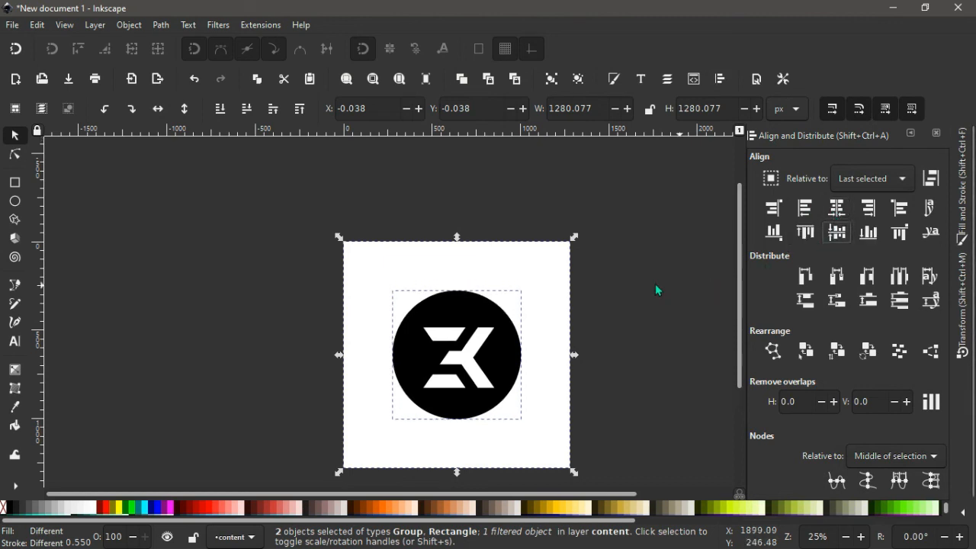
{"action": "left_click", "coordinate": [604, 397]}
Step: Add the text "LOGO NAME" in Montserrat Heavy below the circle and enlarge it to about 1181 px wide
{"action": "scroll", "coordinate": [472, 412], "scroll_direction": "down", "scroll_amount": 2}
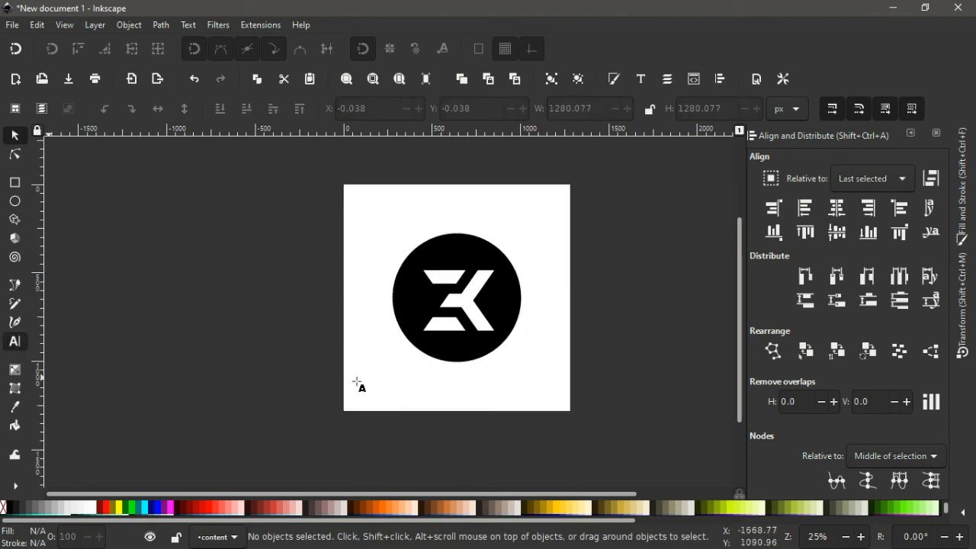
{"action": "left_click", "coordinate": [387, 374]}
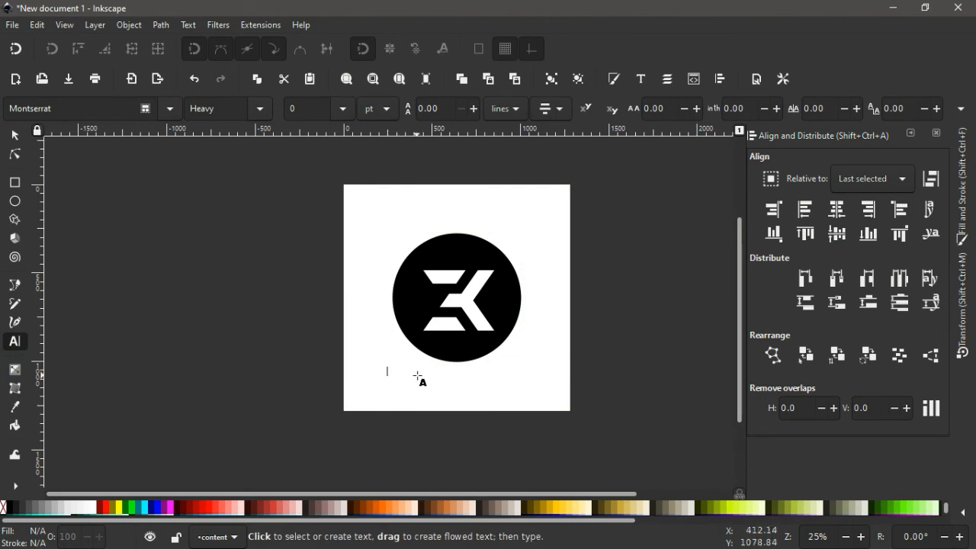
{"action": "type", "text": "LOG"}
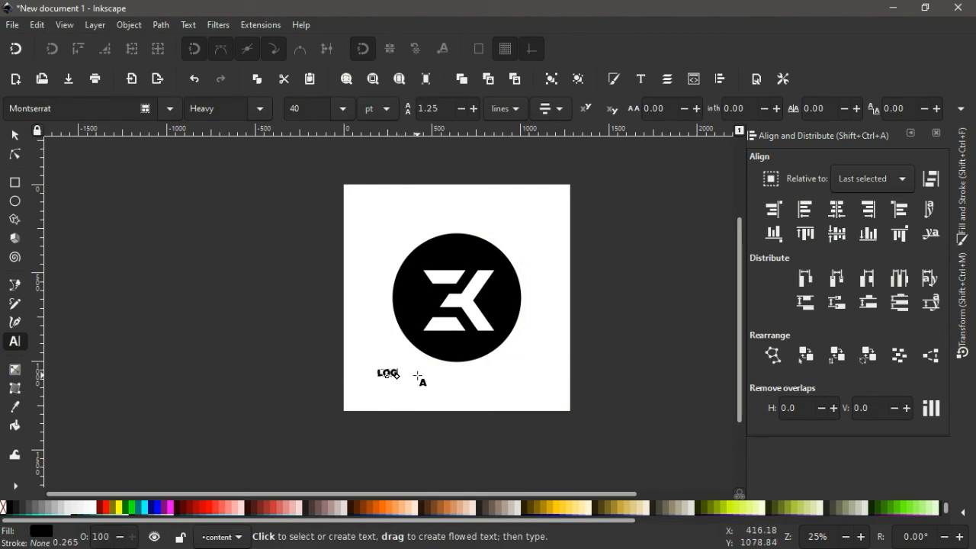
{"action": "type", "text": "O NAME"}
{"action": "left_click", "coordinate": [15, 135]}
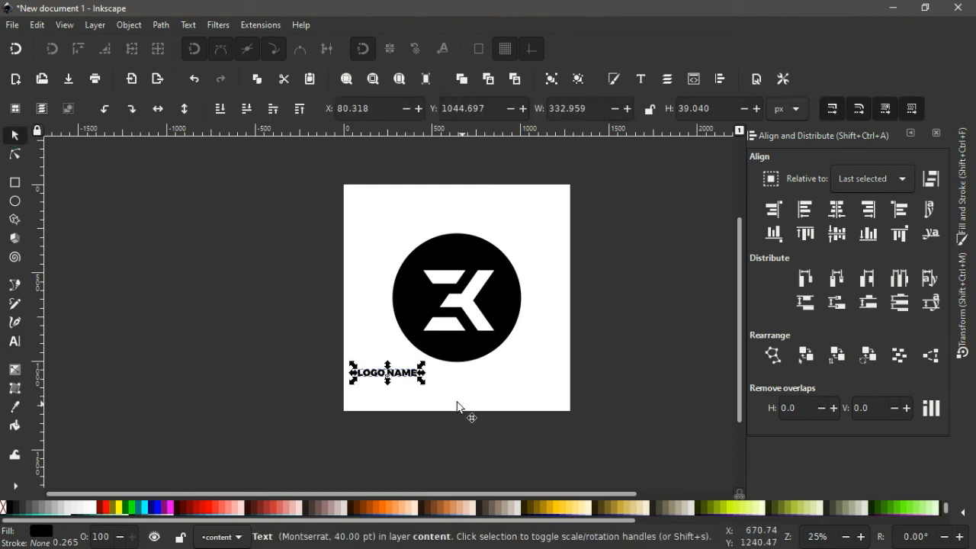
{"action": "left_click_drag", "start_coordinate": [422, 384], "coordinate": [497, 416]}
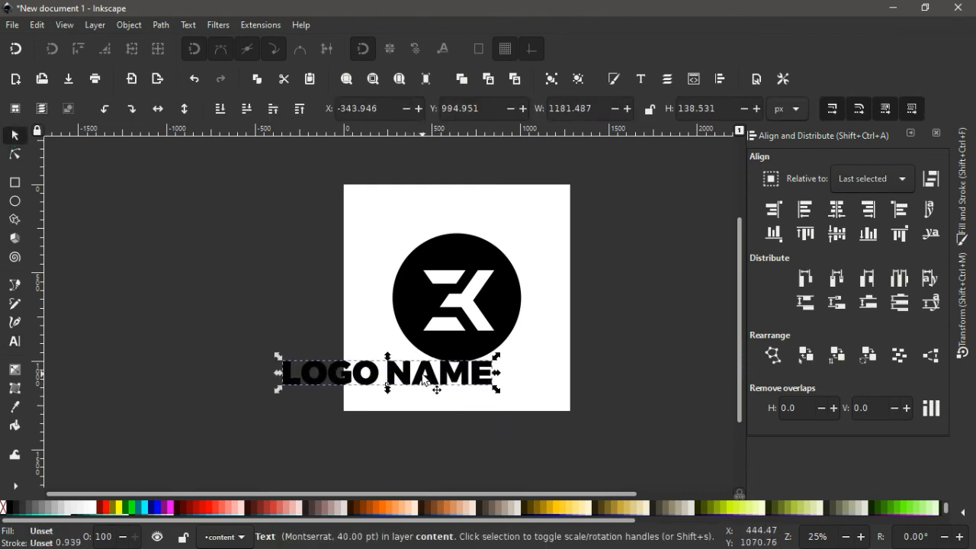
Step: Move the "LOGO NAME" text just below the black circle and centre it horizontally on the white background square
{"action": "left_click_drag", "start_coordinate": [426, 381], "coordinate": [491, 394]}
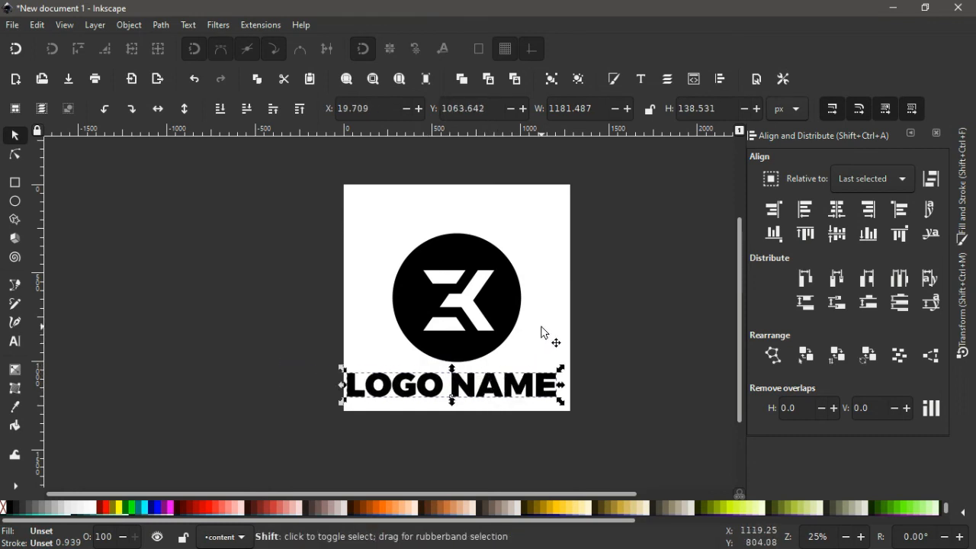
{"action": "left_click", "coordinate": [543, 333], "text": "shift"}
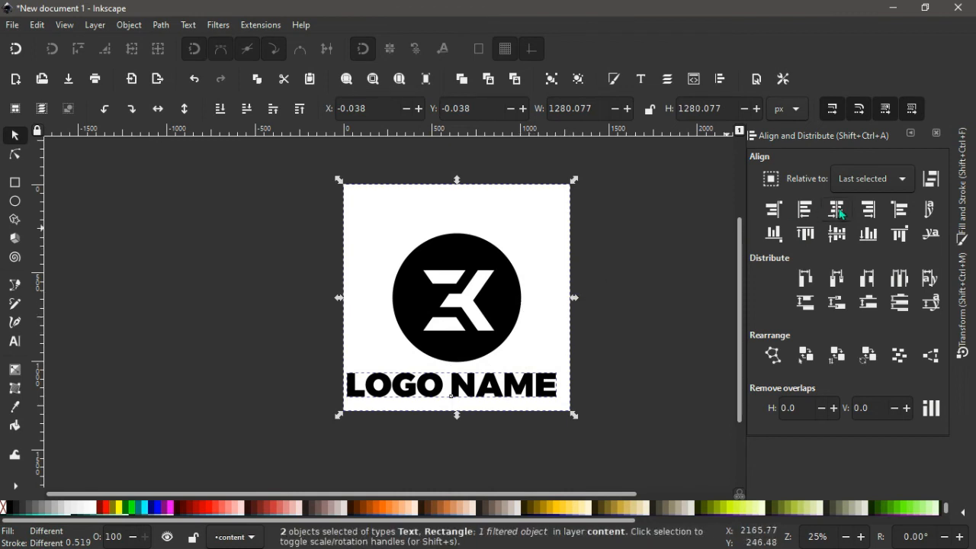
{"action": "left_click", "coordinate": [837, 215]}
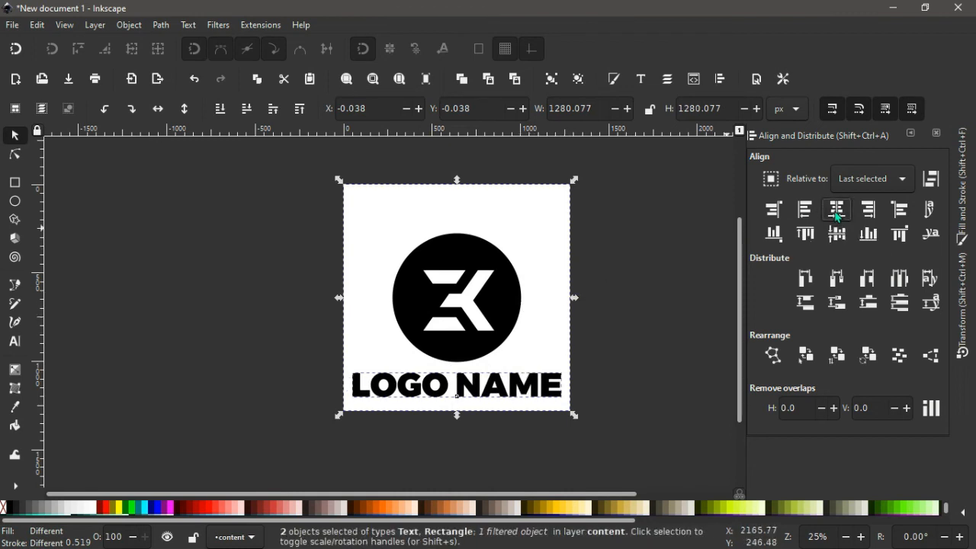
{"action": "left_click", "coordinate": [628, 310]}
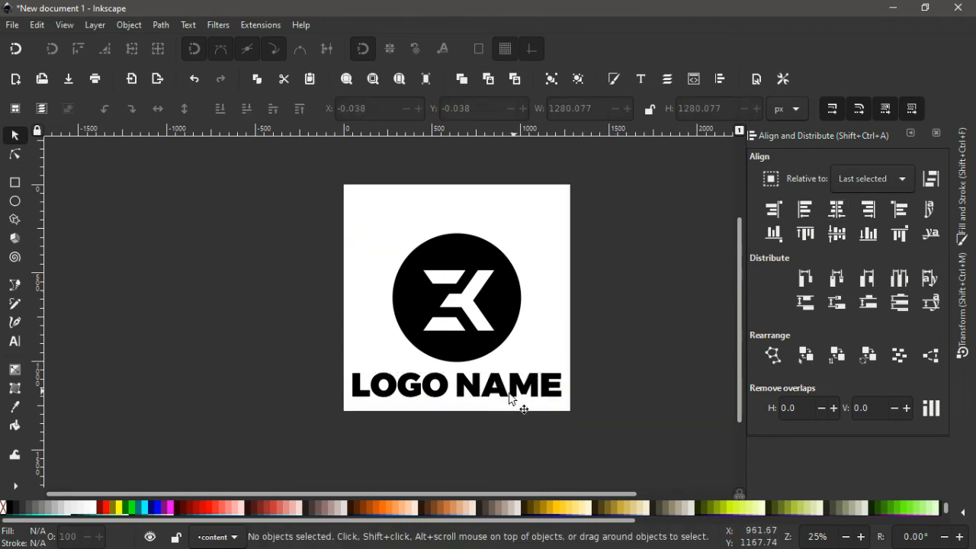
Step: Change the font of the "LOGO NAME" text to Kirsty and put the text and alignment settings away
{"action": "left_click", "coordinate": [523, 399]}
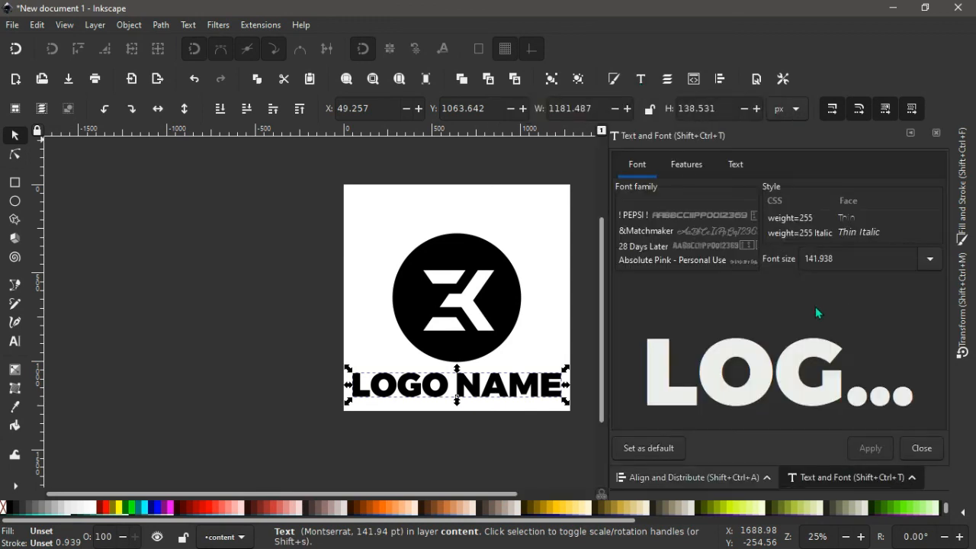
{"action": "left_click", "coordinate": [640, 238]}
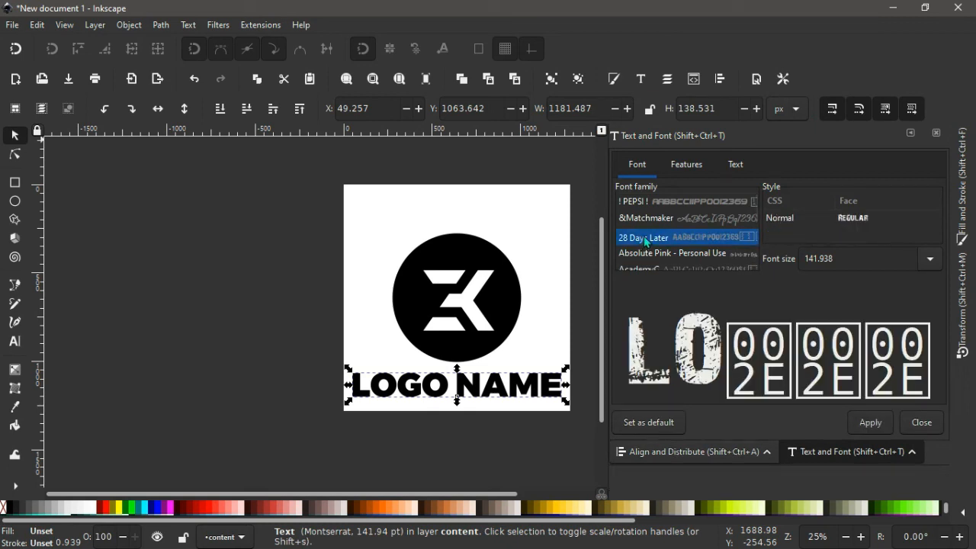
{"action": "type", "text": "k"}
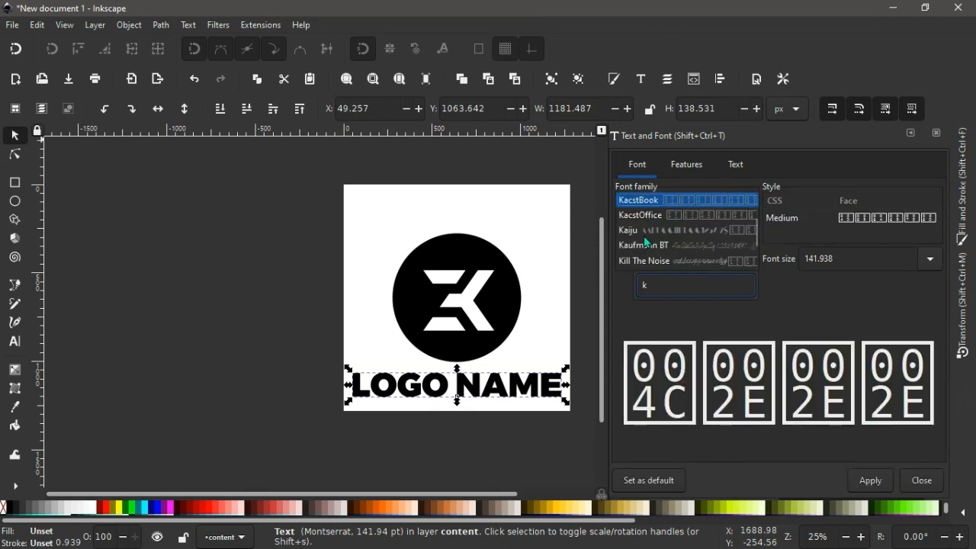
{"action": "type", "text": "ir"}
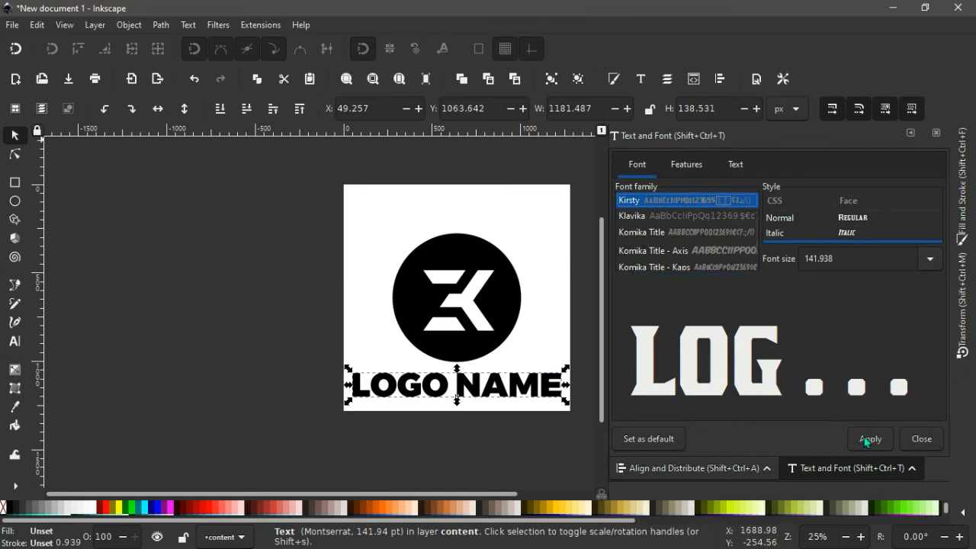
{"action": "left_click", "coordinate": [868, 440]}
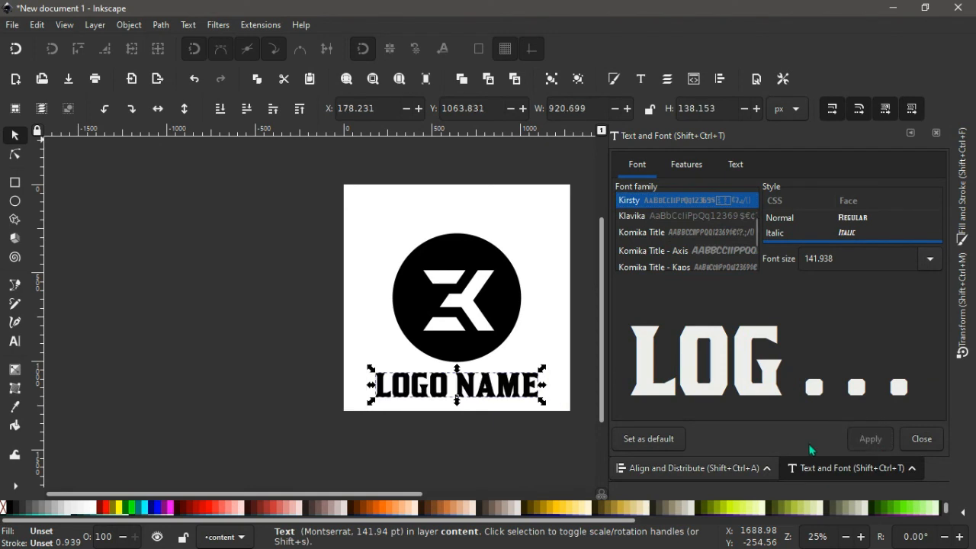
{"action": "left_click", "coordinate": [909, 137]}
{"action": "left_click", "coordinate": [552, 337]}
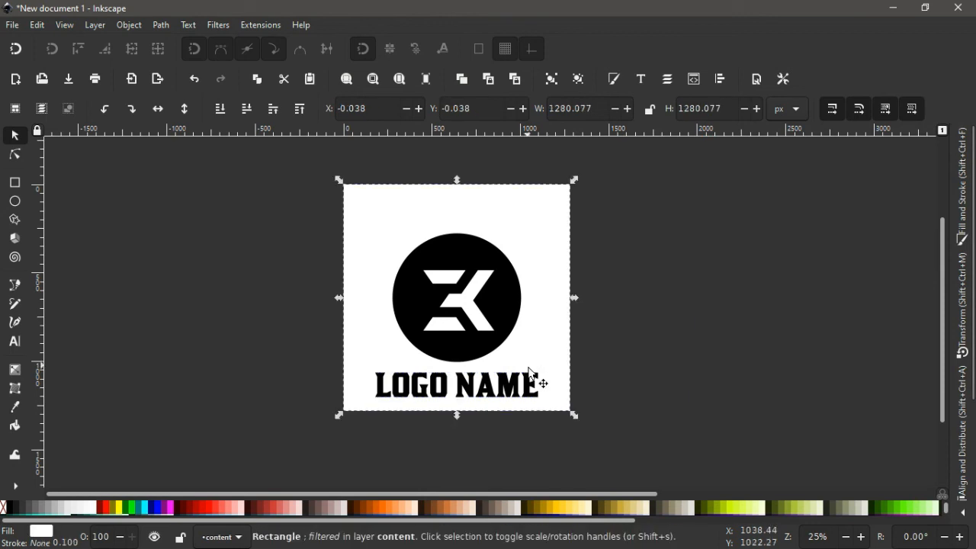
{"action": "scroll", "coordinate": [522, 398], "scroll_direction": "up", "scroll_amount": 1, "text": "ctrl"}
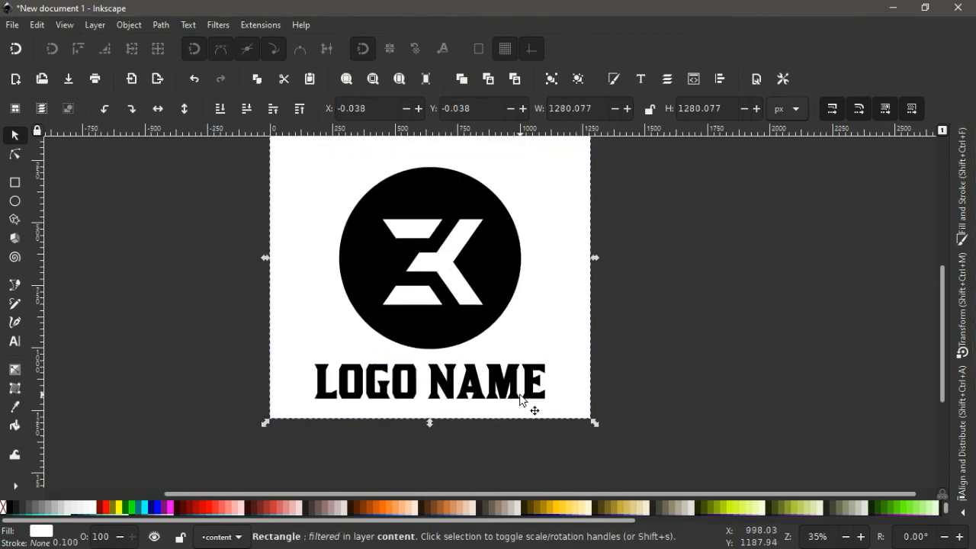
{"action": "scroll", "coordinate": [522, 400], "scroll_direction": "up", "scroll_amount": 2}
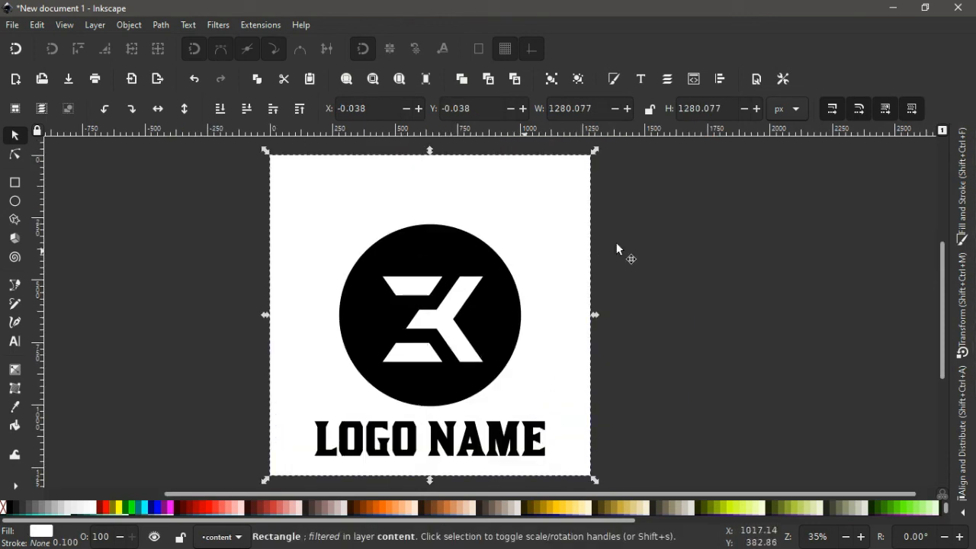
{"action": "left_click", "coordinate": [722, 244]}
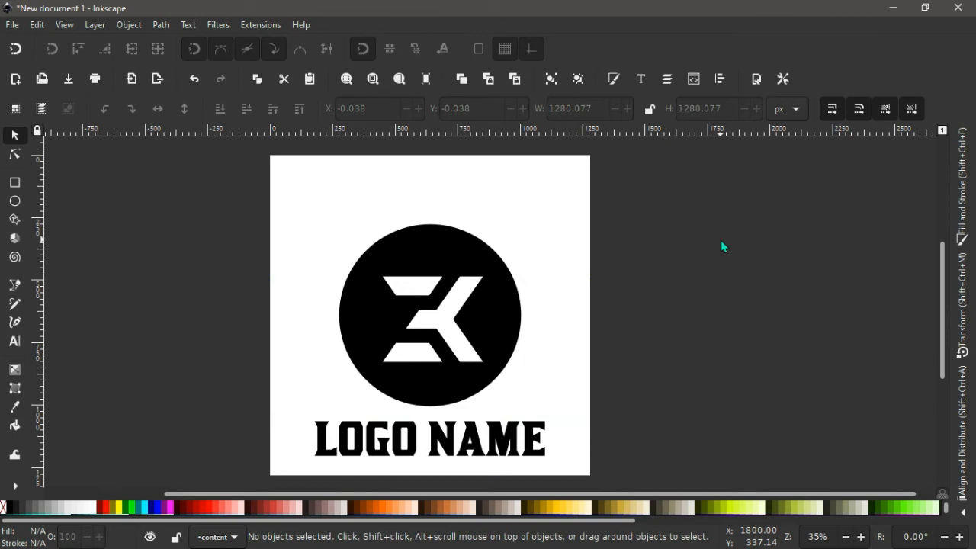